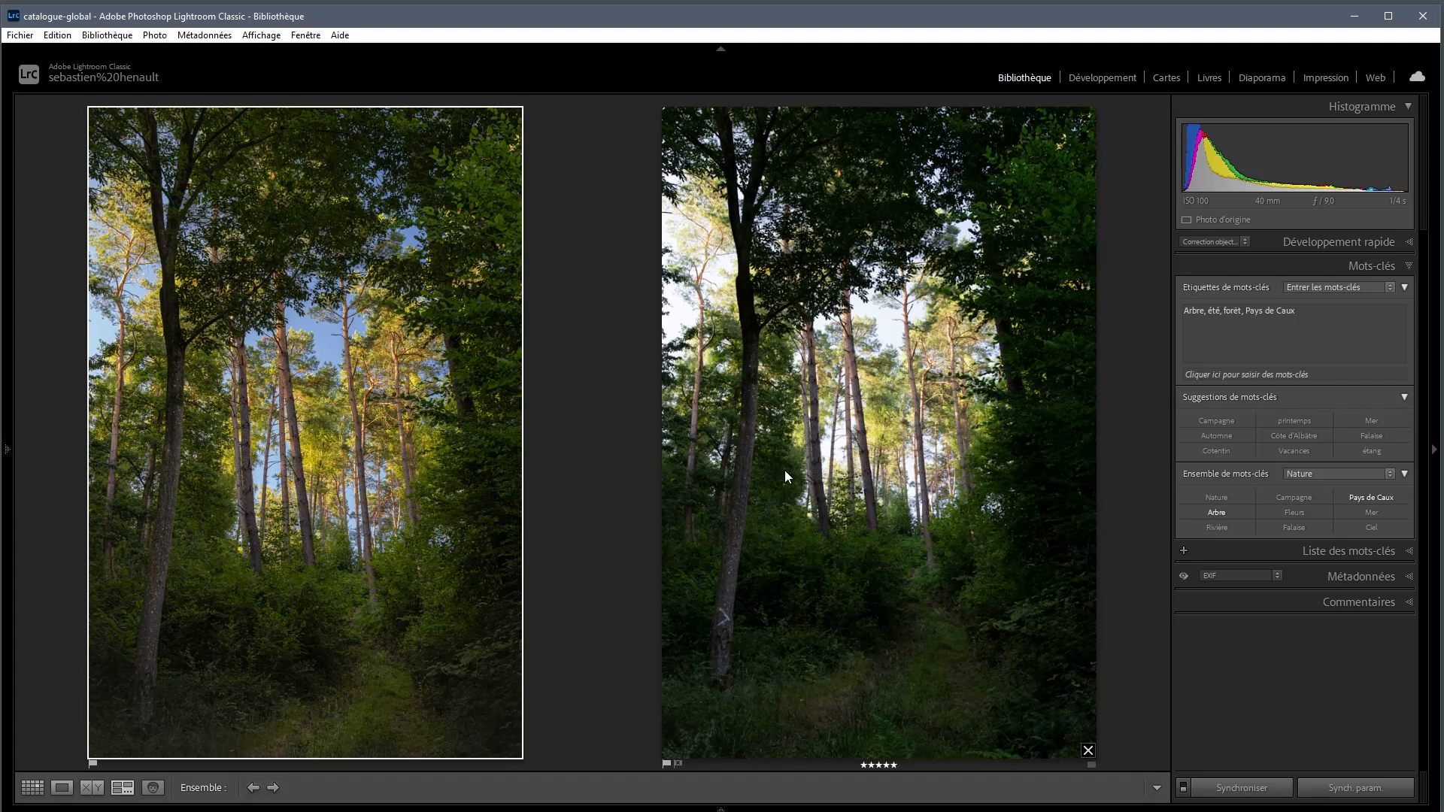
- Open the darker, five-star version of the forest photo in the Develop module
key(d)
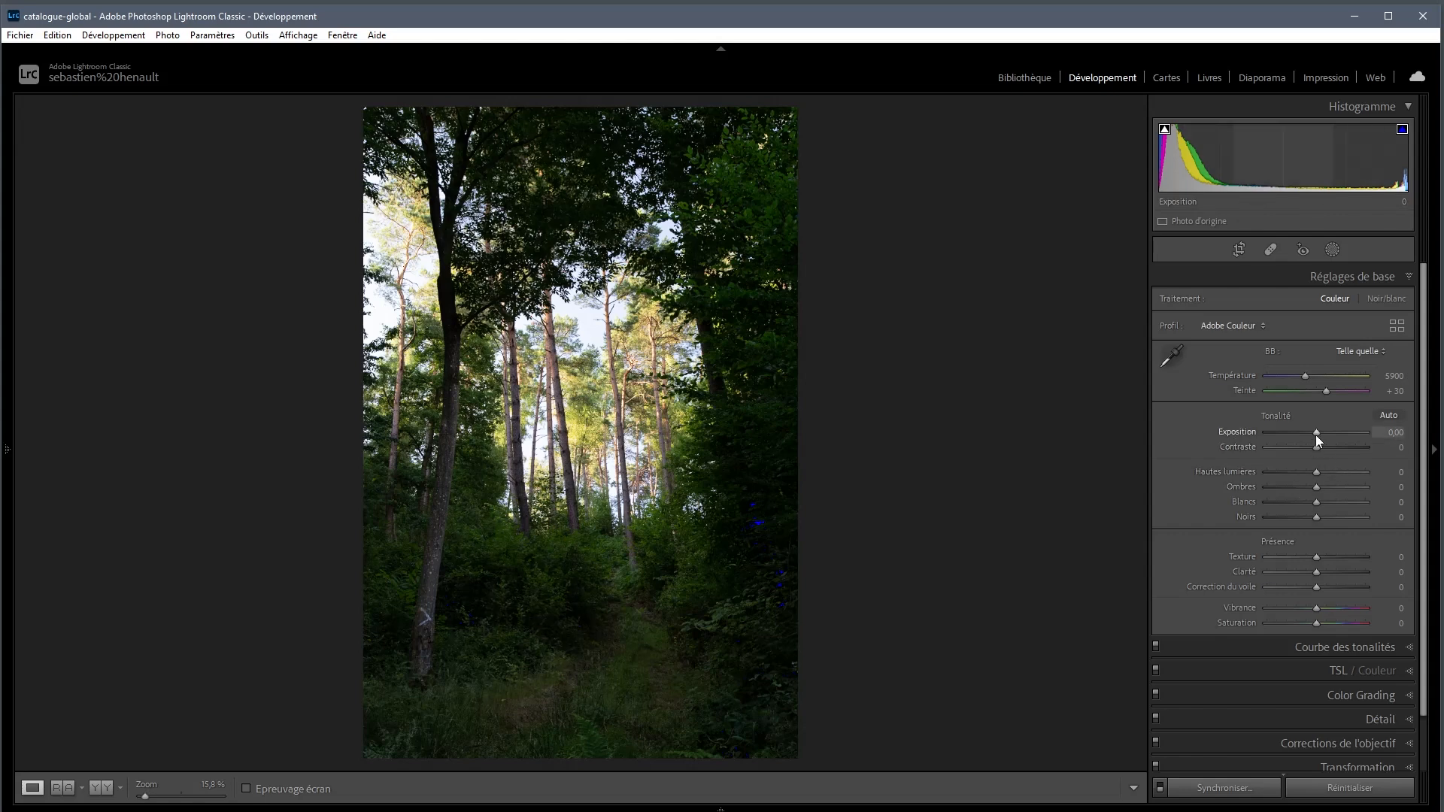
- Test the photo's exposure at -2.05 and +1.97, and reset it to 0
drag(1315, 435, 1295, 434)
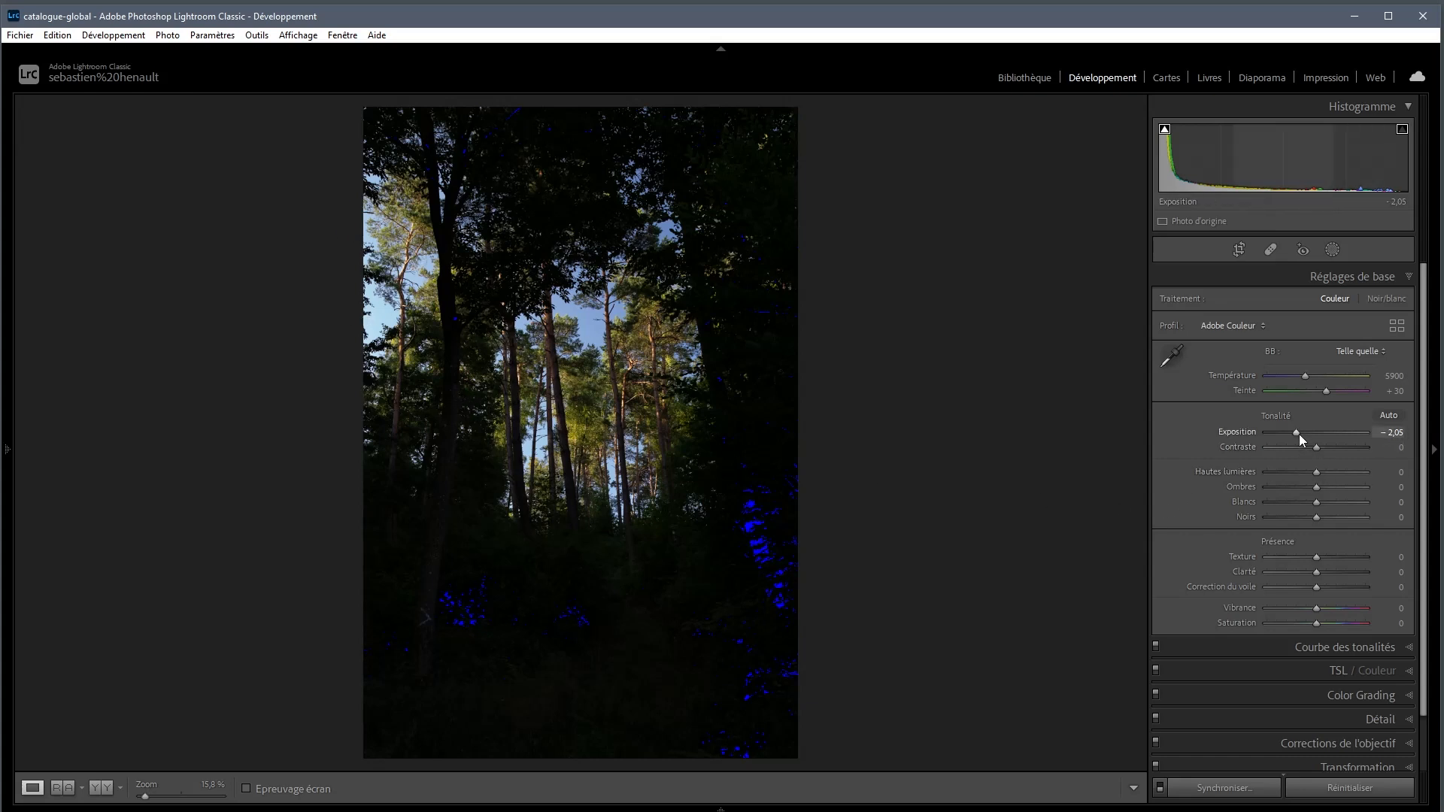
drag(1298, 434, 1339, 430)
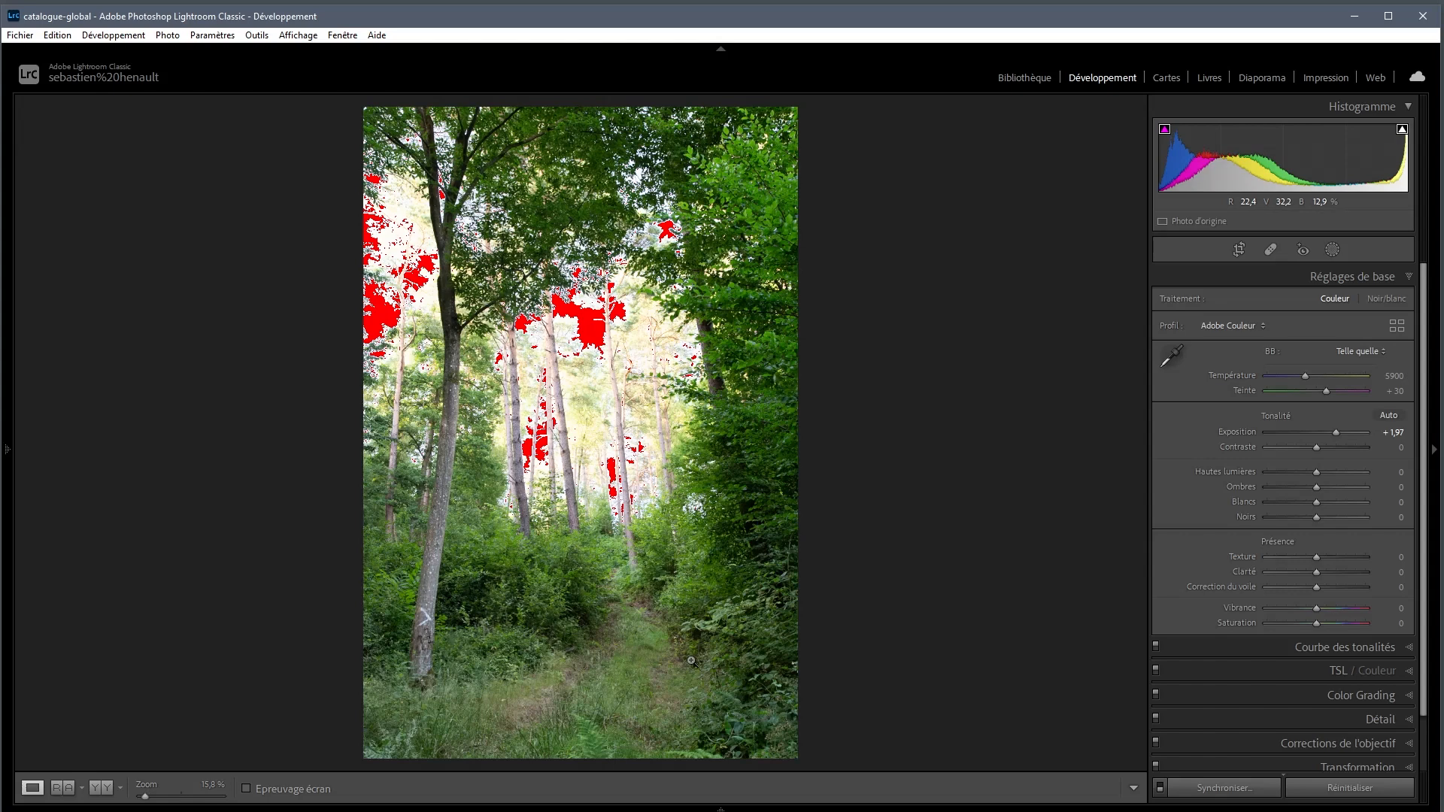
double_click(1333, 431)
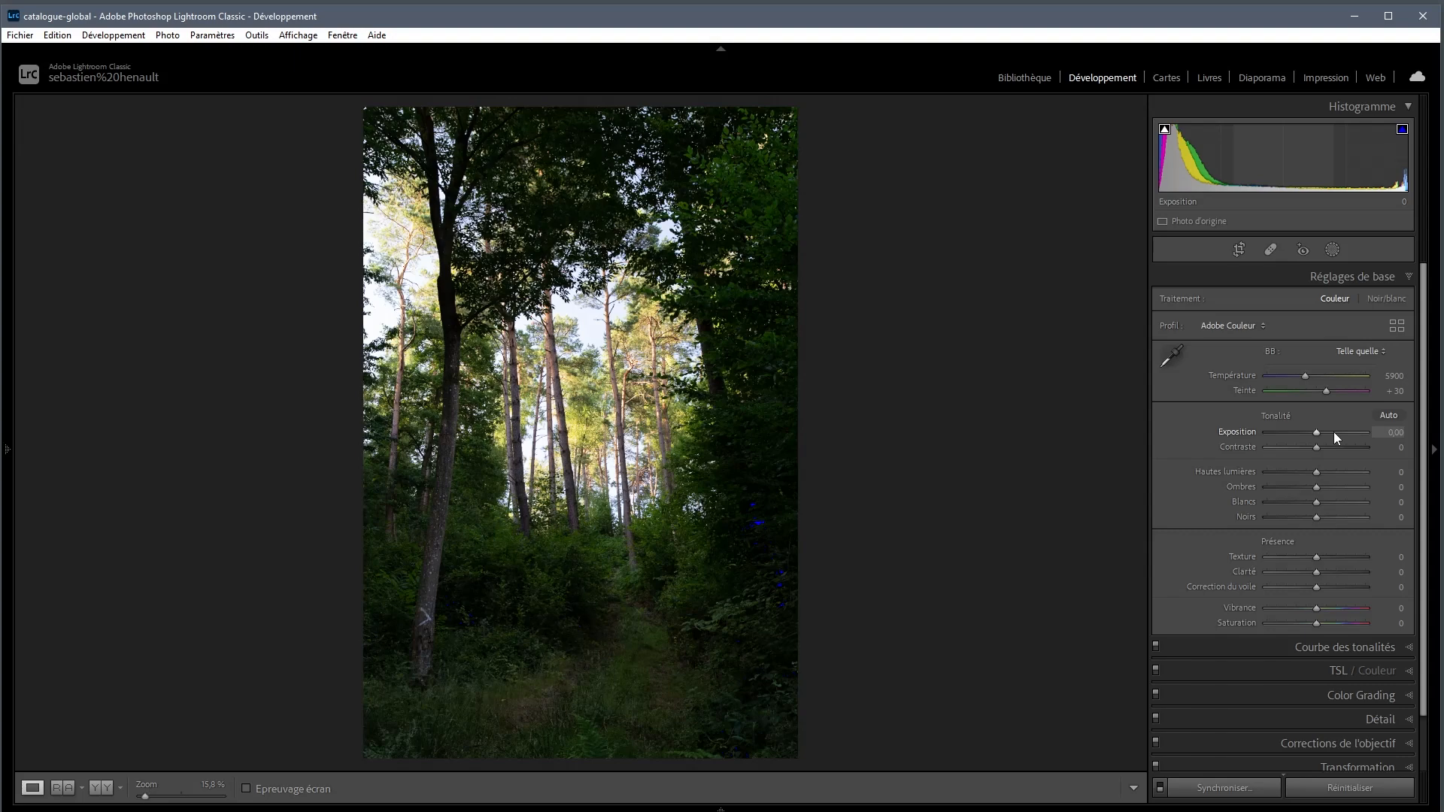
- Inspect the painted mark on the tree trunk and the undergrowth near the photo's lower edge at 100 %
click(414, 626)
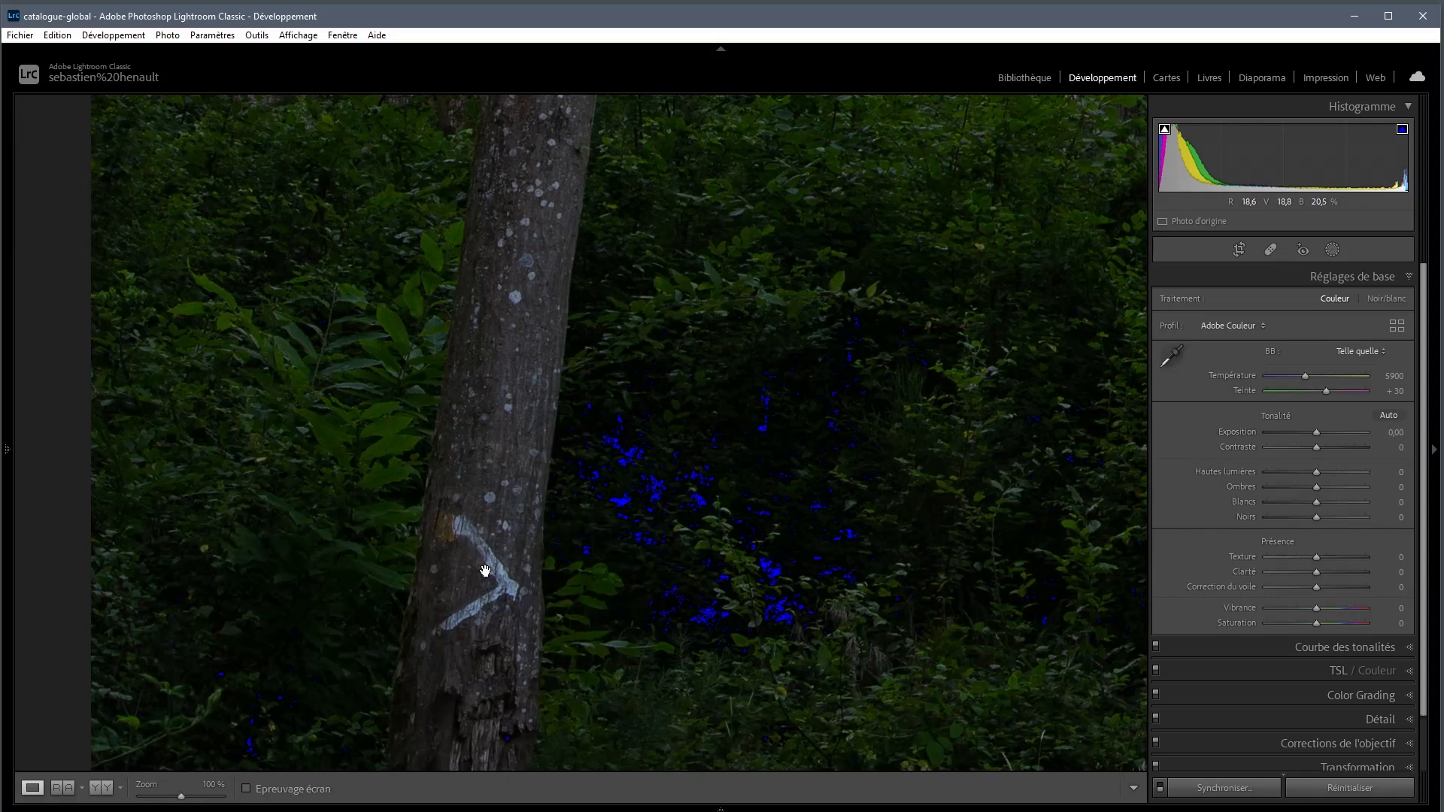
click(526, 497)
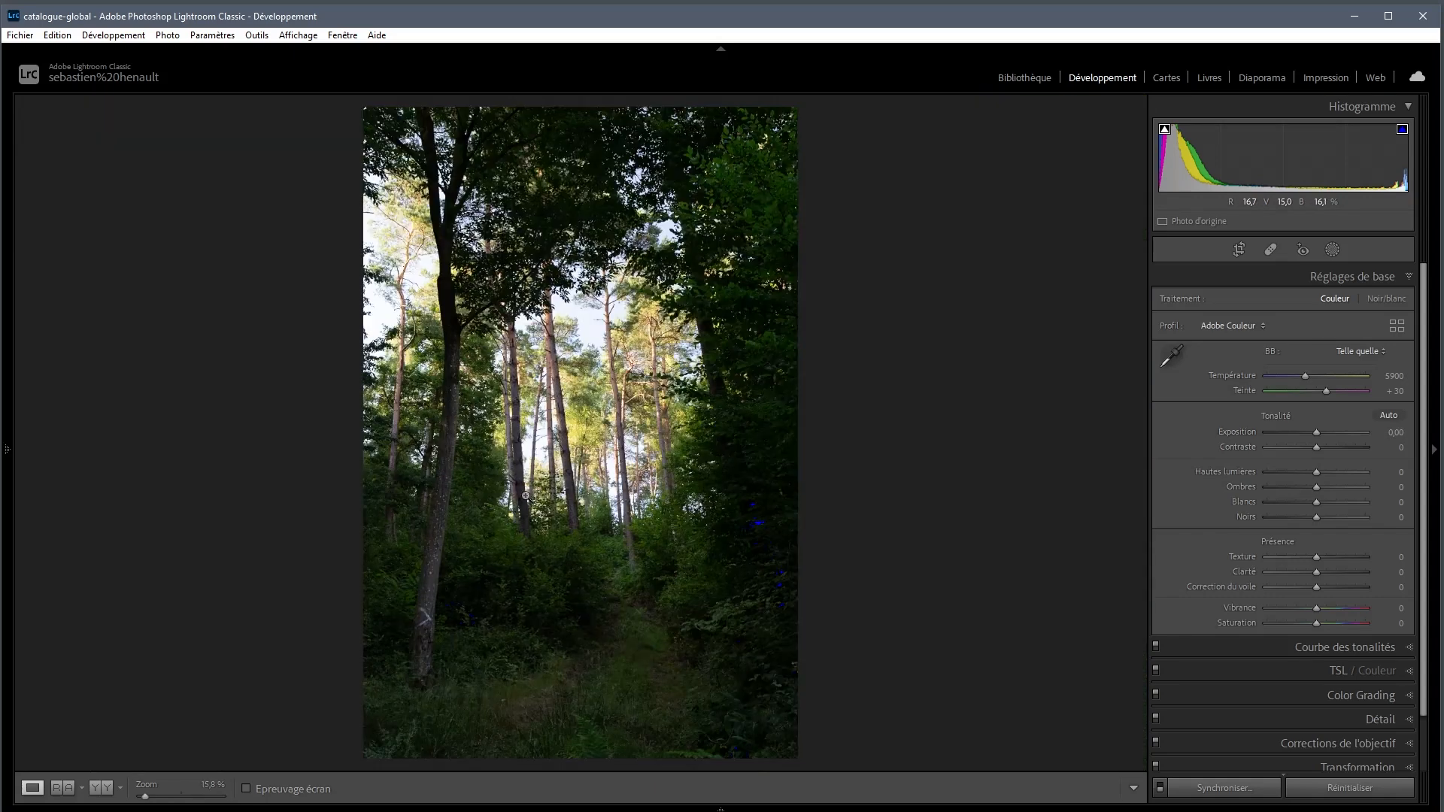
click(705, 758)
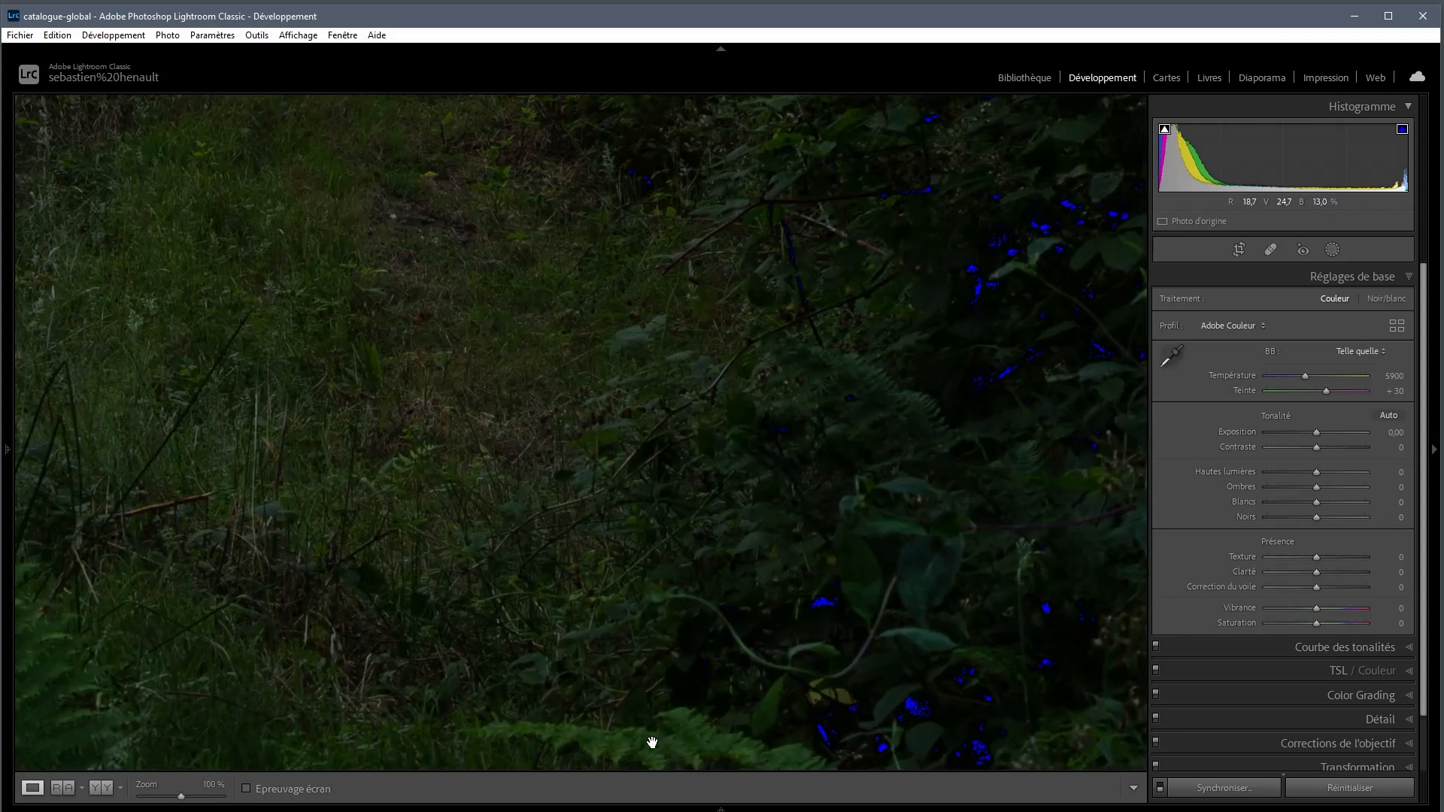
click(587, 535)
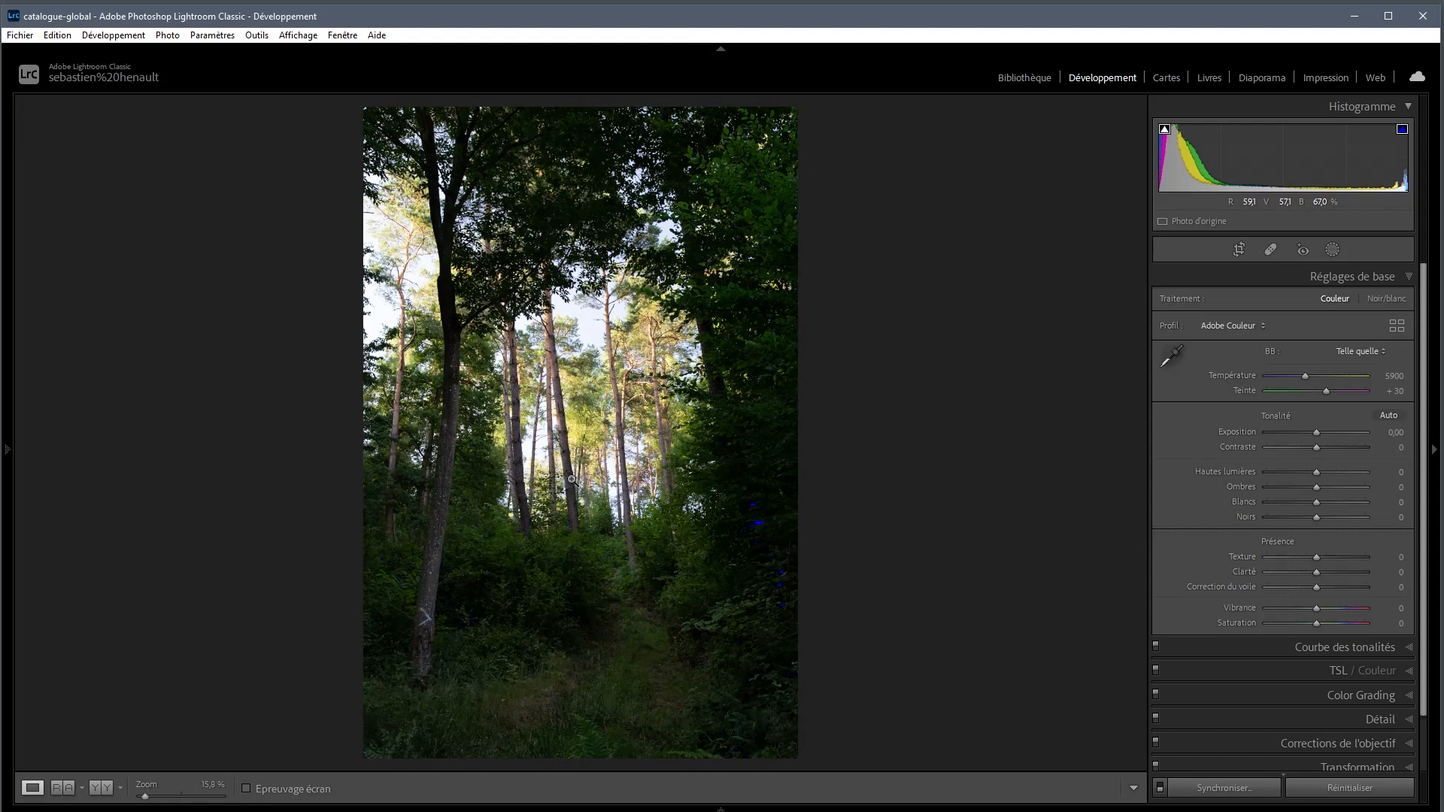
- Crop a thin strip off the photo's lower edge and sides with the Original aspect ratio locked, and collapse the lens corrections
click(1241, 253)
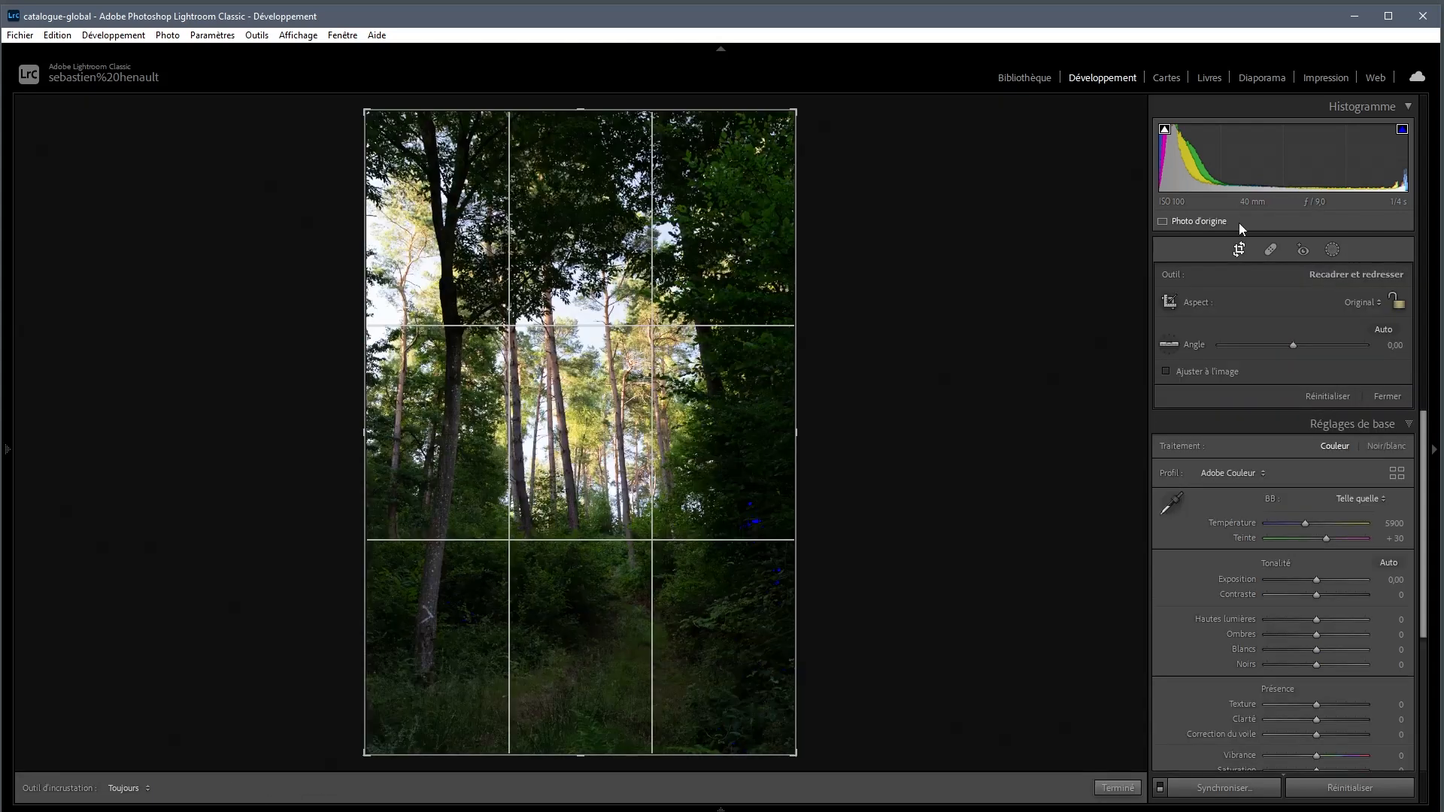
click(1392, 301)
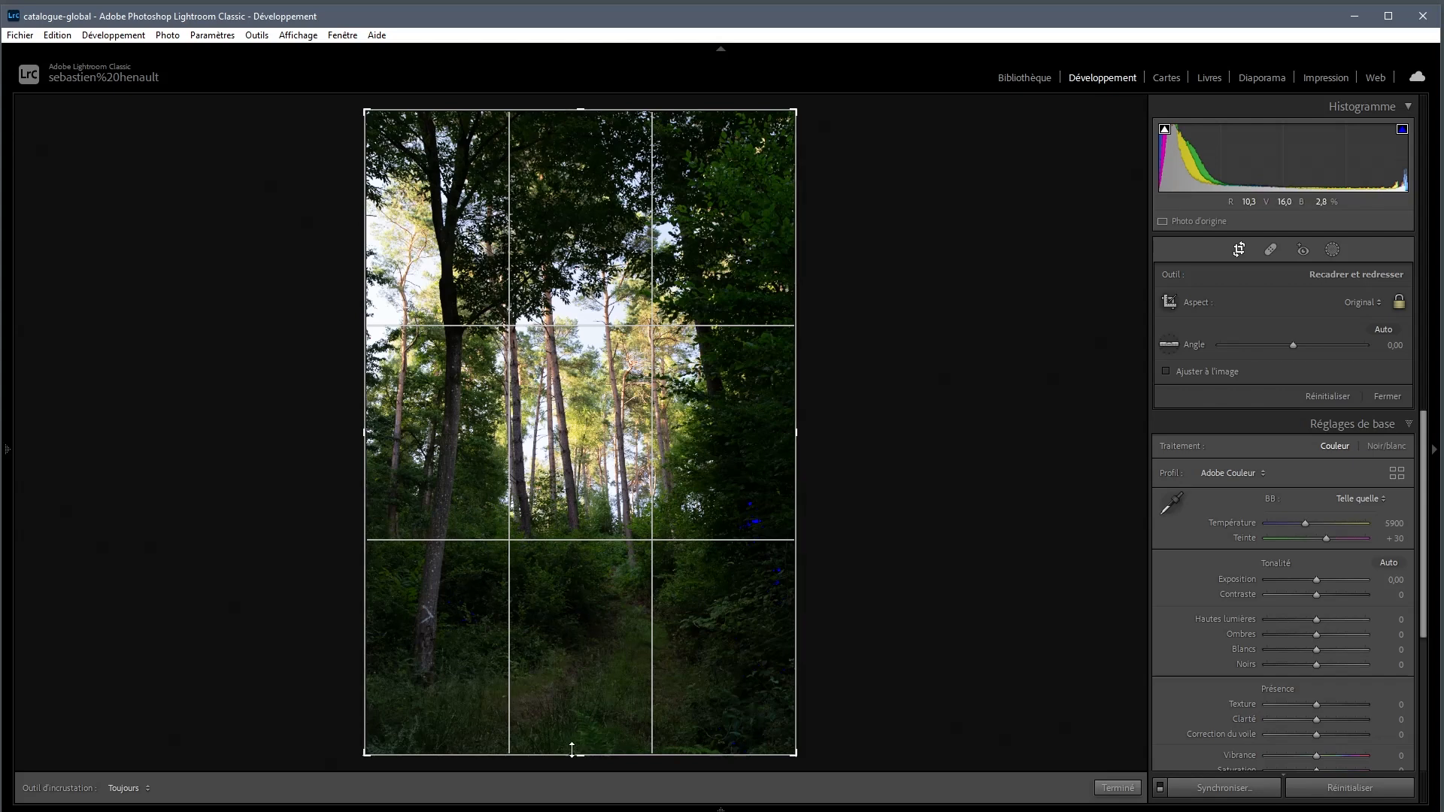
drag(580, 756, 592, 742)
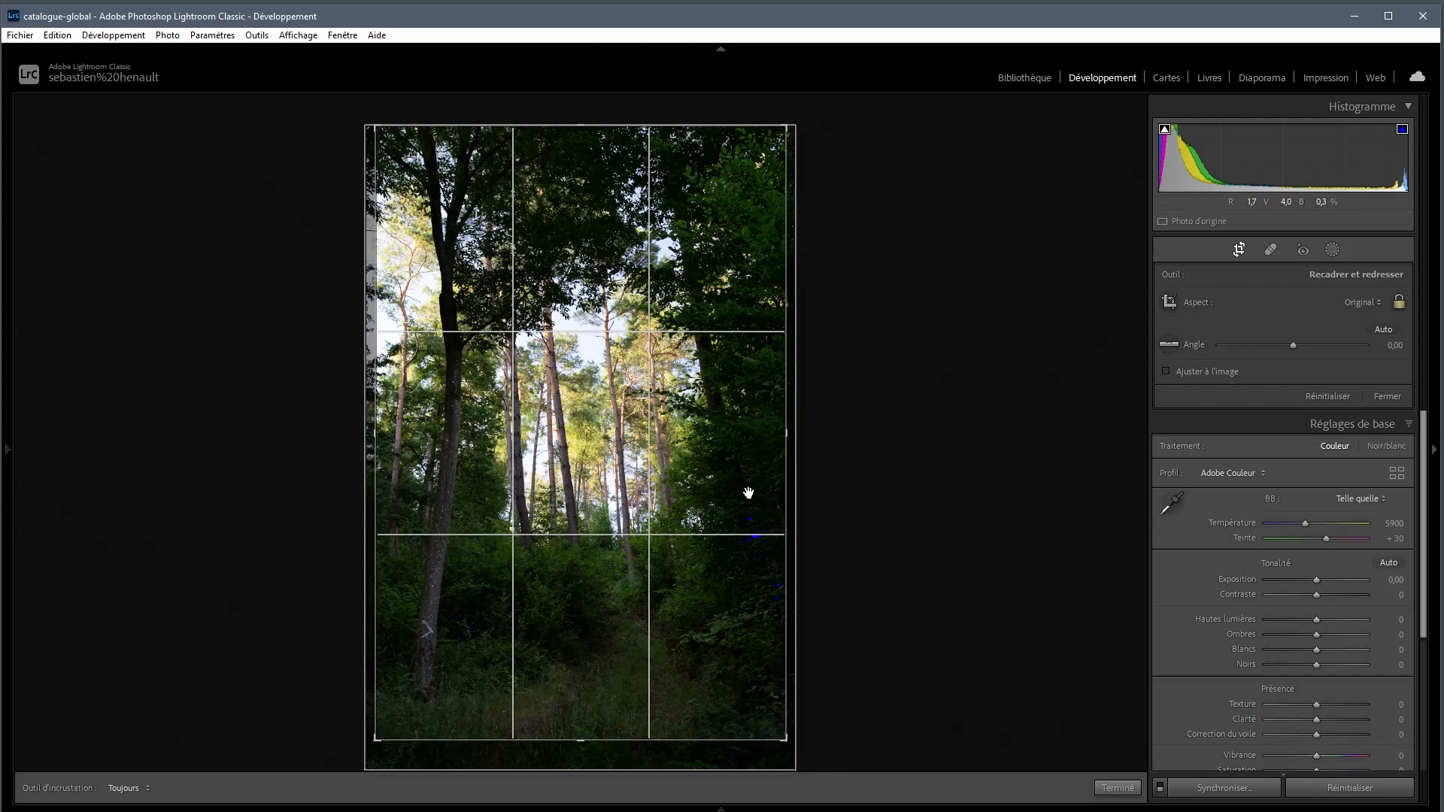
click(1116, 788)
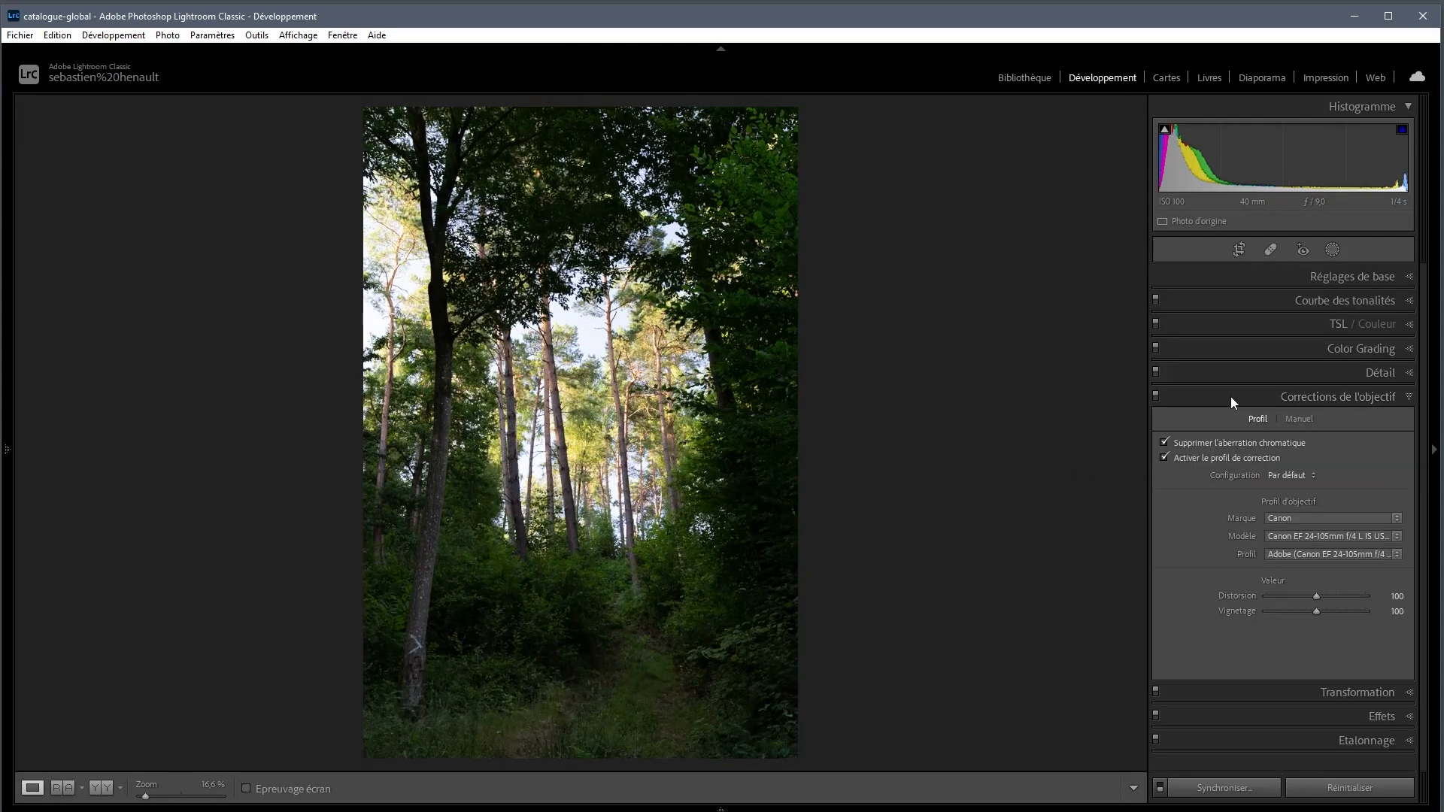
click(1231, 397)
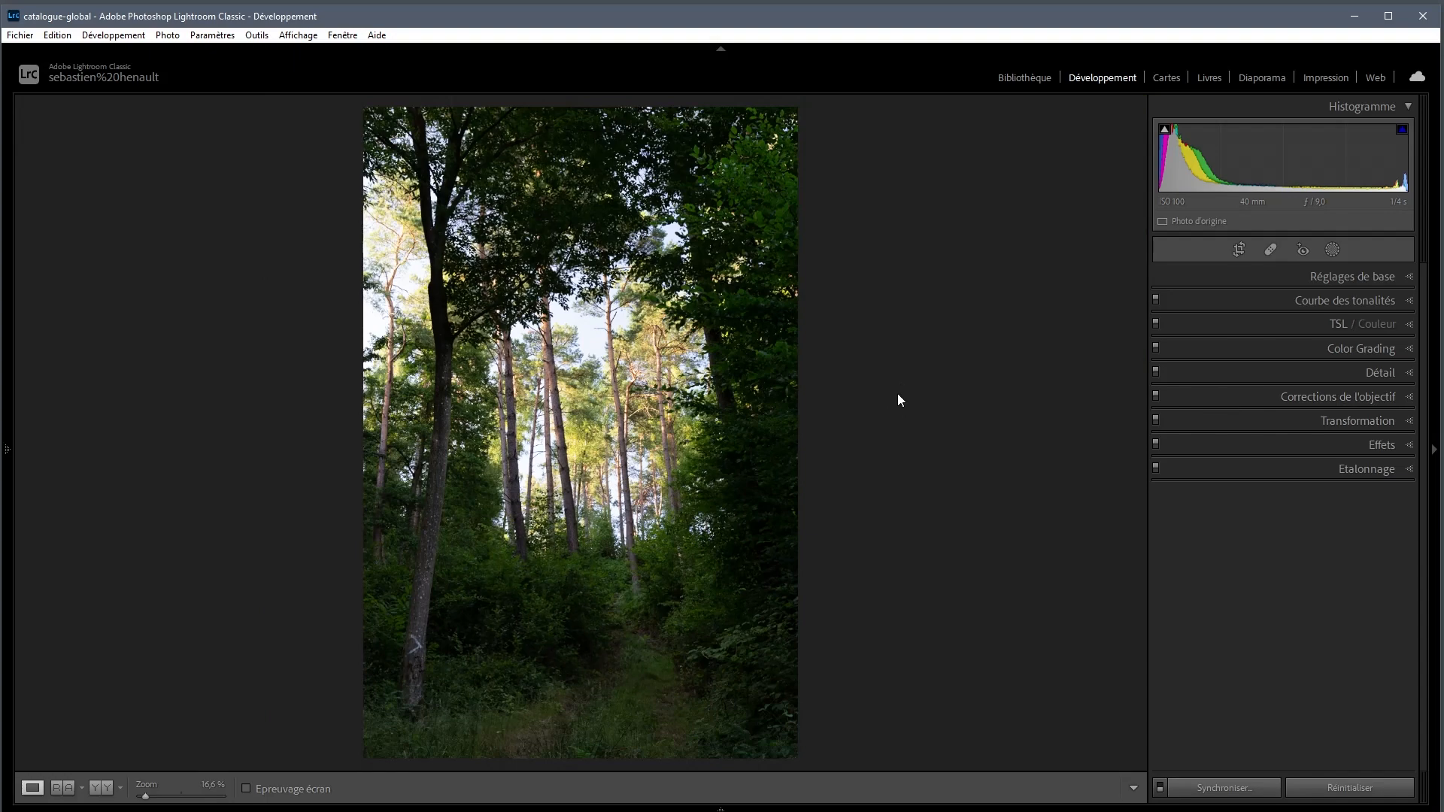
- Paint over the white arrow mark on the tree trunk with the healing brush in Corriger mode at size 43
click(406, 651)
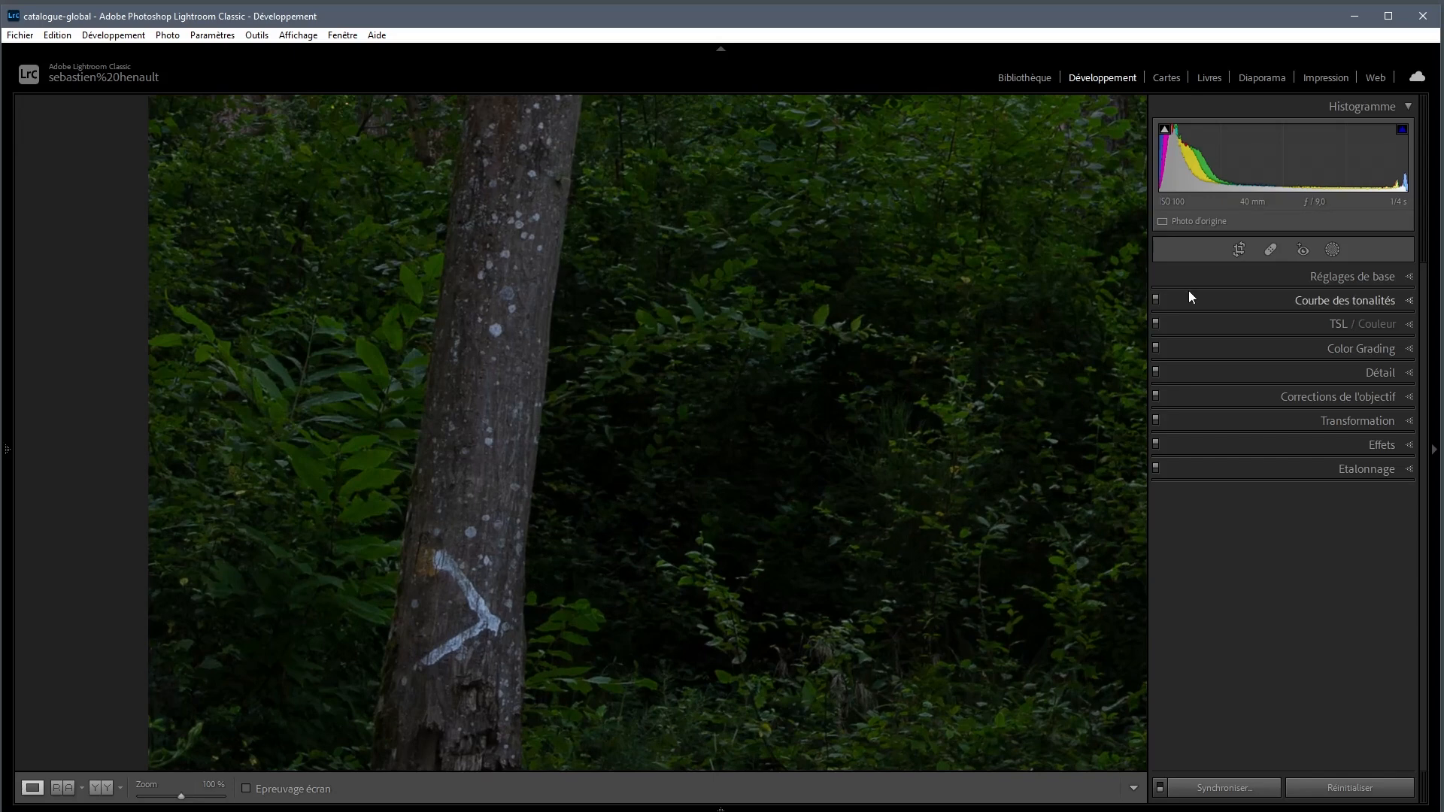
click(1271, 251)
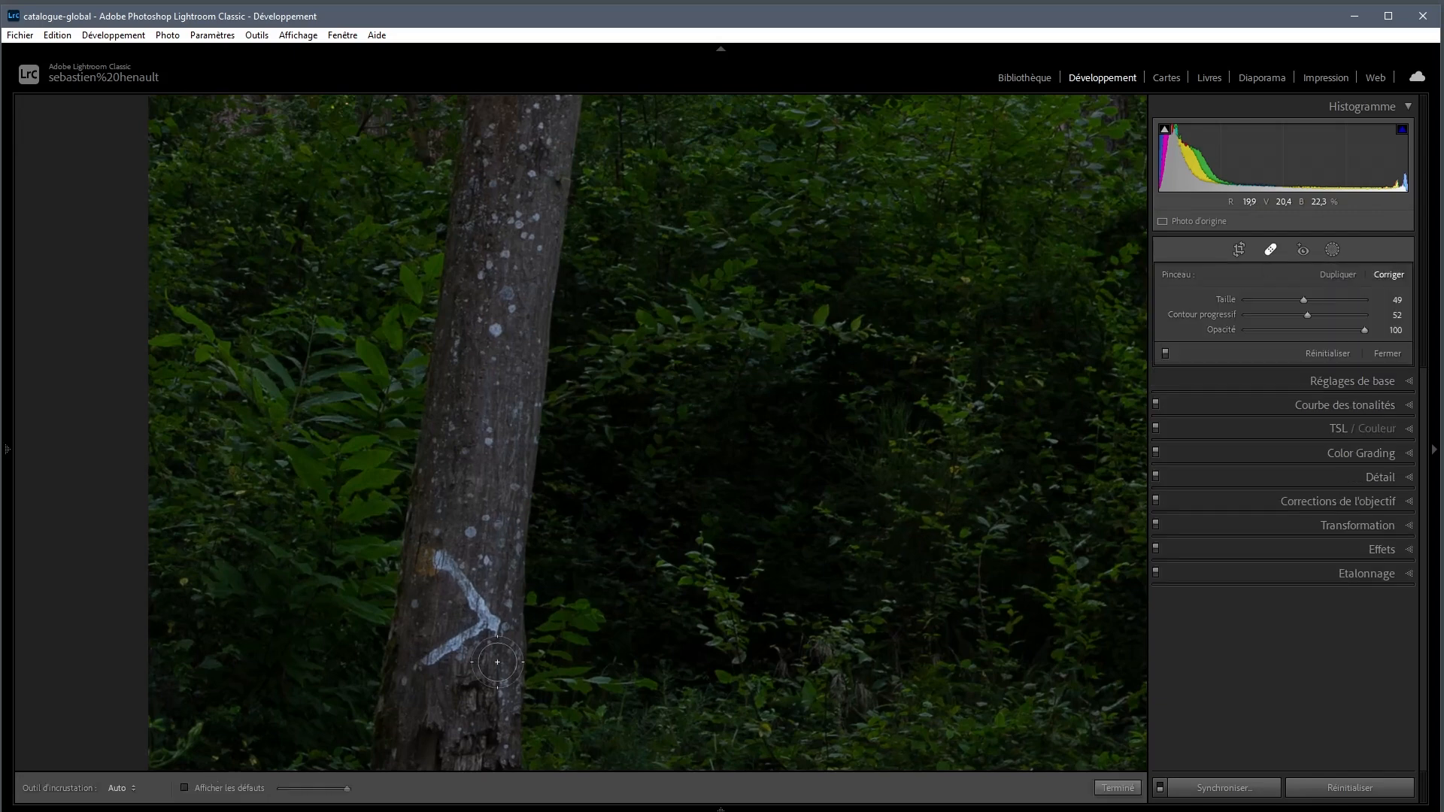
scroll(473, 496, down, 3)
scroll(473, 495, down, 2)
mouse_move(437, 556)
mouse_down()
mouse_move(494, 618)
mouse_move(428, 667)
mouse_up()
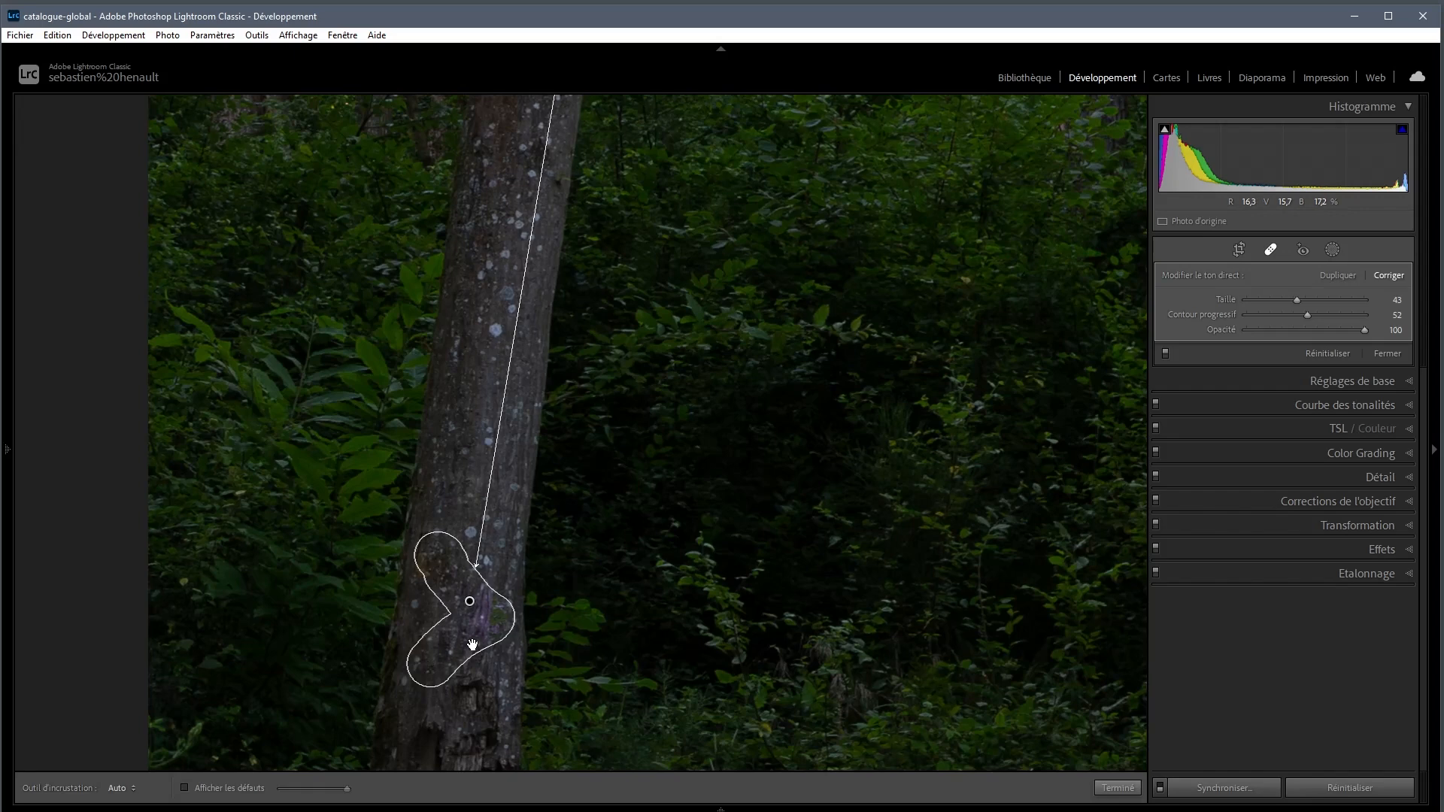
- Move the healing source down the trunk to a bark area closer to the repaired mark
key(space)
mouse_move(731, 252)
mouse_down()
mouse_move(654, 574)
mouse_move(850, 348)
mouse_move(894, 263)
mouse_move(854, 441)
mouse_move(888, 397)
mouse_up()
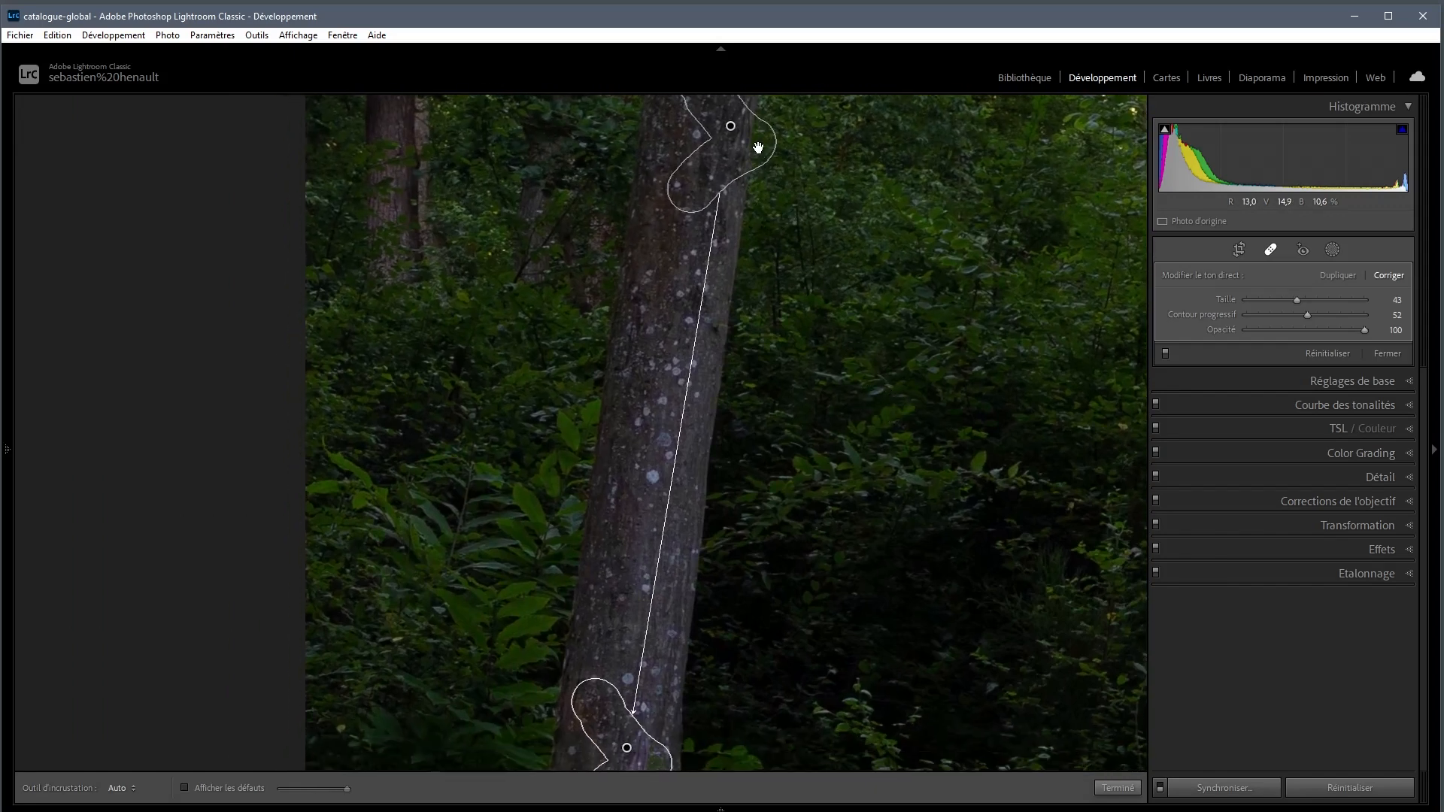
mouse_move(833, 492)
mouse_down()
mouse_move(851, 371)
mouse_move(830, 470)
mouse_up()
drag(735, 120, 655, 527)
drag(858, 587, 937, 330)
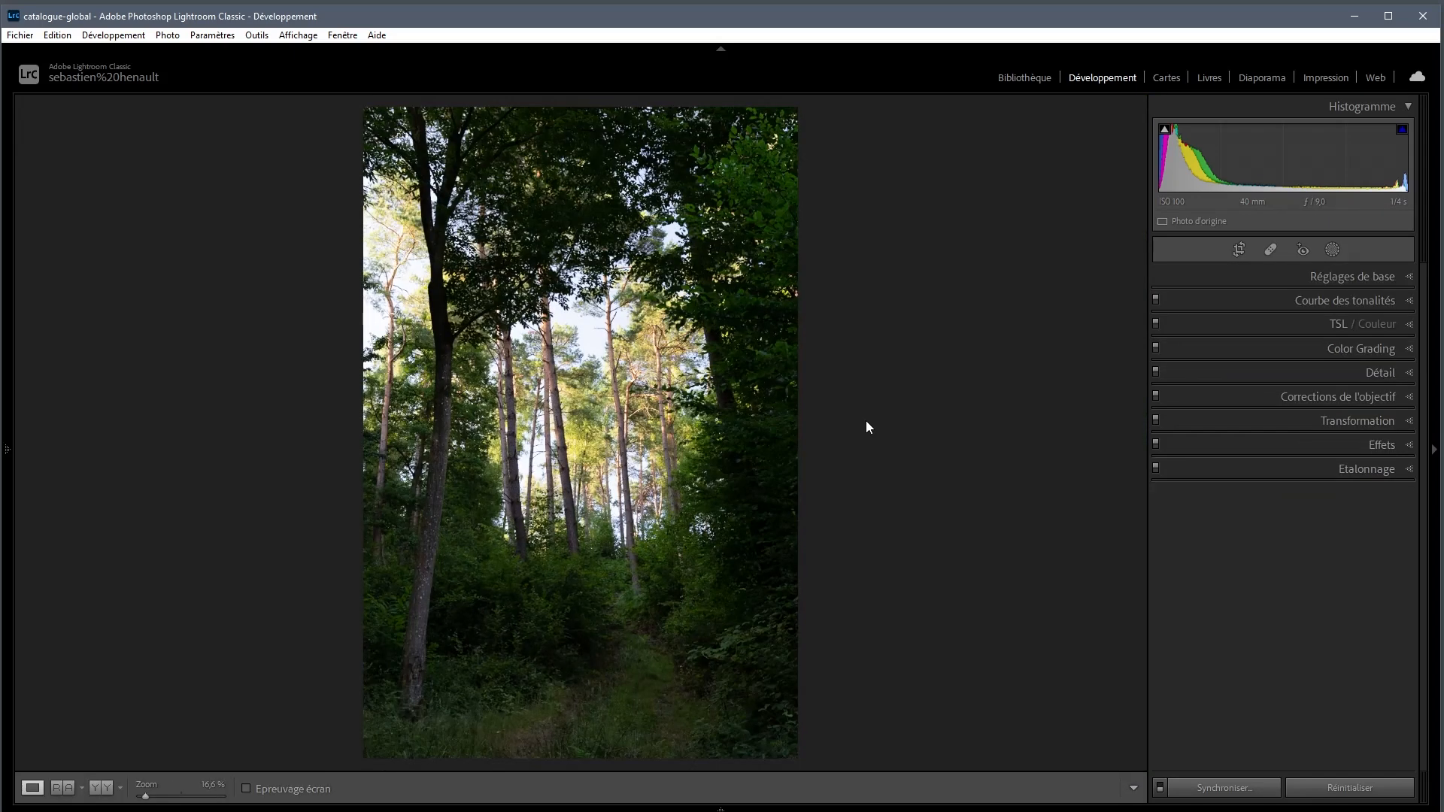
- Set the white balance temperature to 6621, undoing and redoing the change to compare
key(ctrl+1)
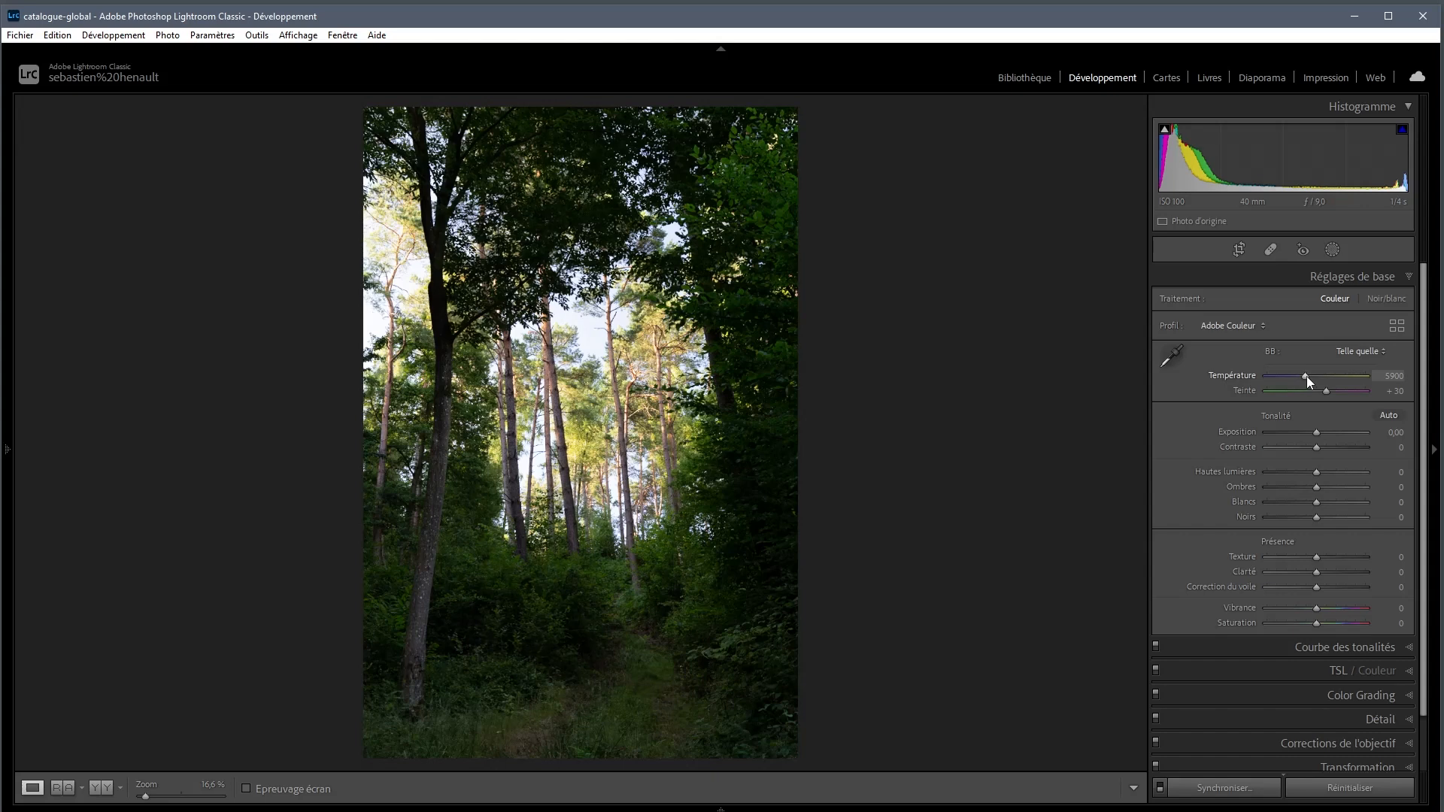
drag(1307, 376, 1309, 376)
drag(1311, 375, 1314, 374)
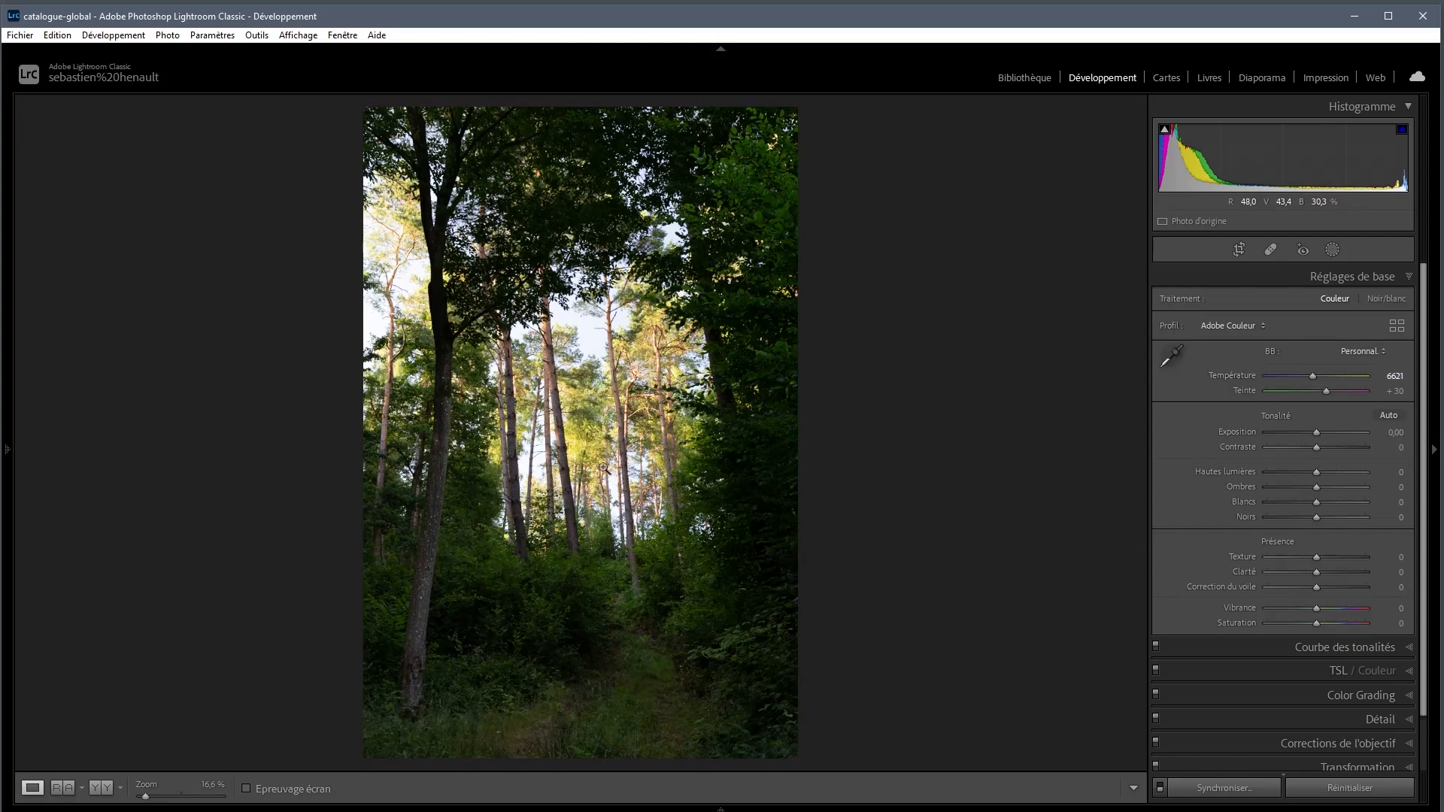
key(ctrl+z)
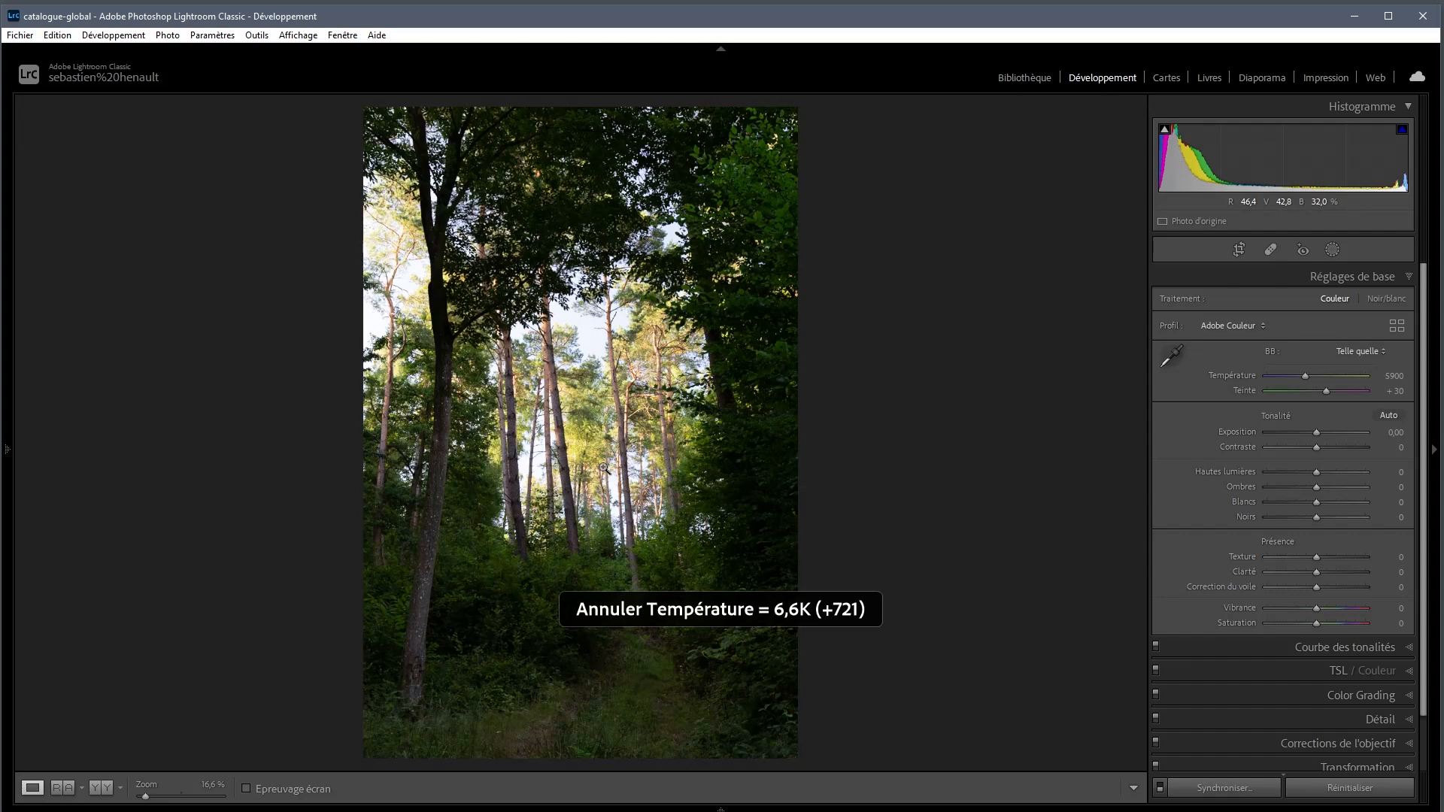
key(ctrl)
key(ctrl+y)
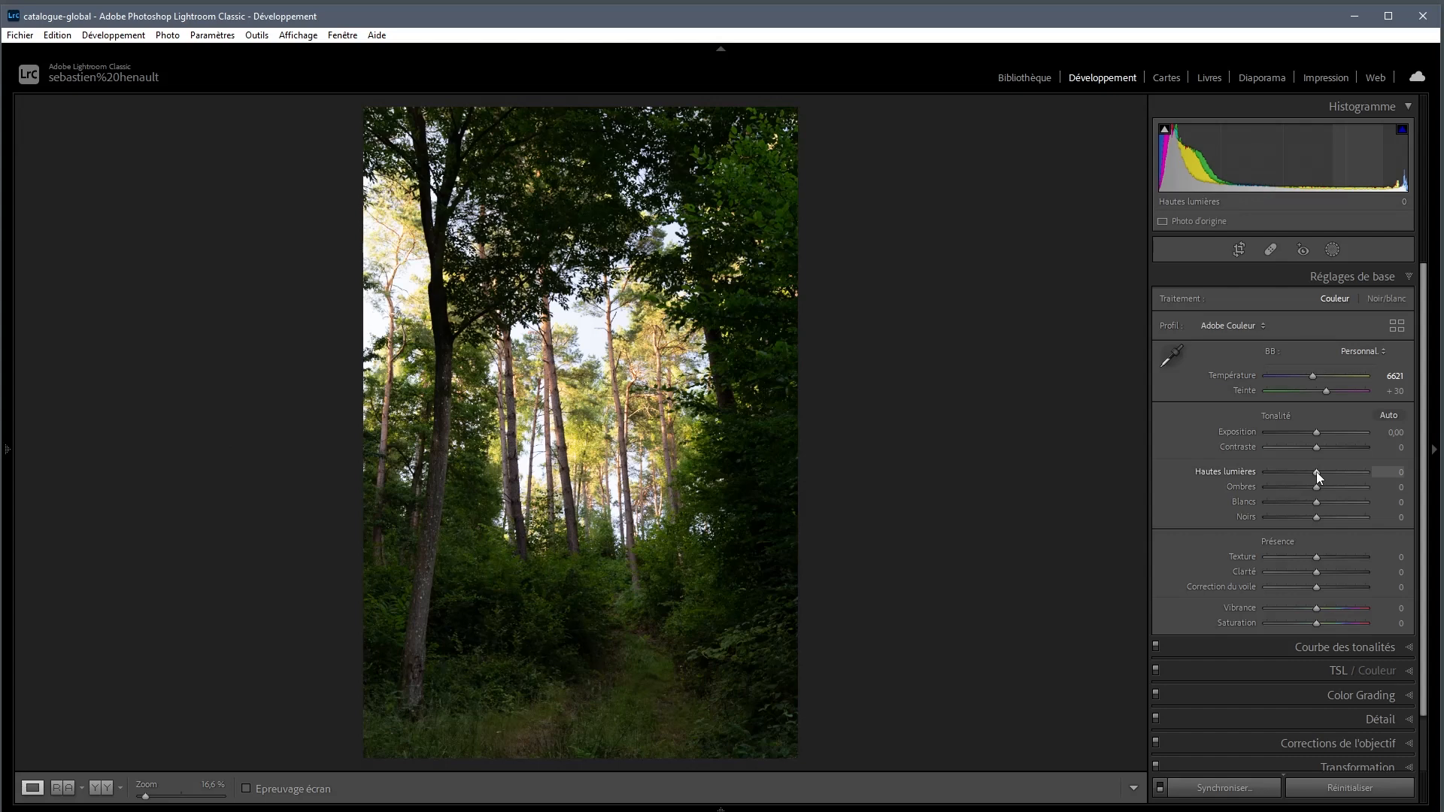
- Set the highlights to -67 and the shadows to +45
drag(1315, 471, 1311, 471)
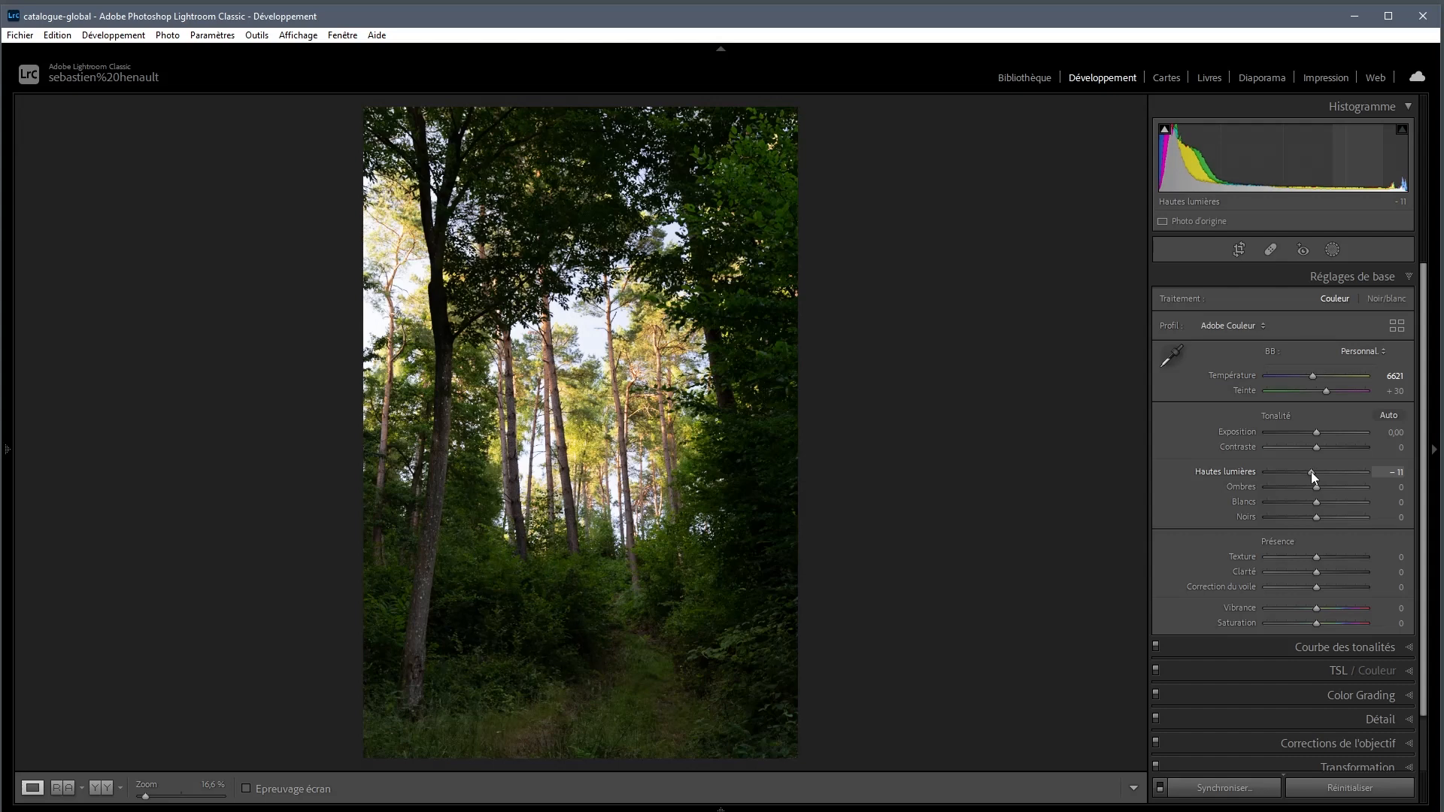
drag(1310, 472, 1294, 471)
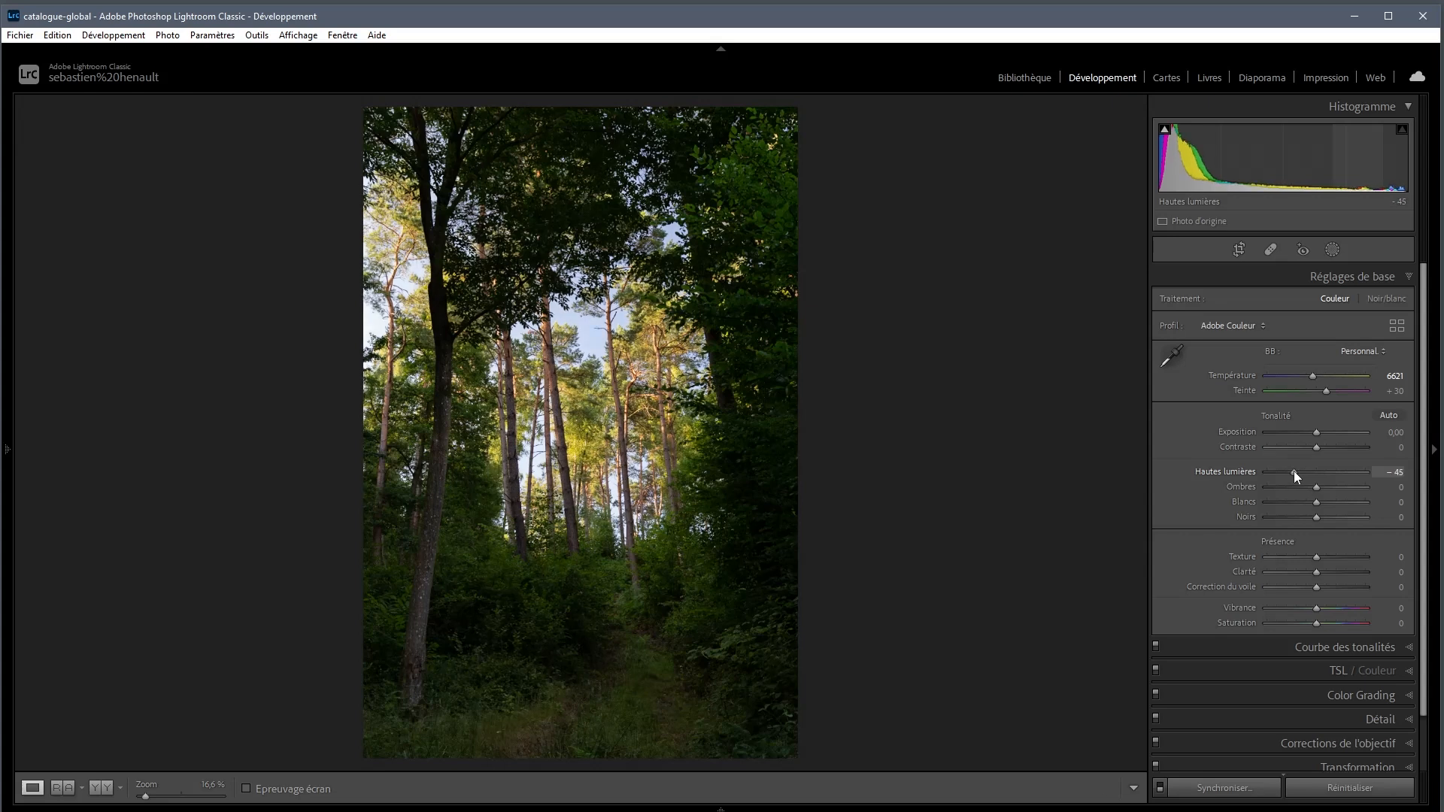
drag(1293, 471, 1284, 472)
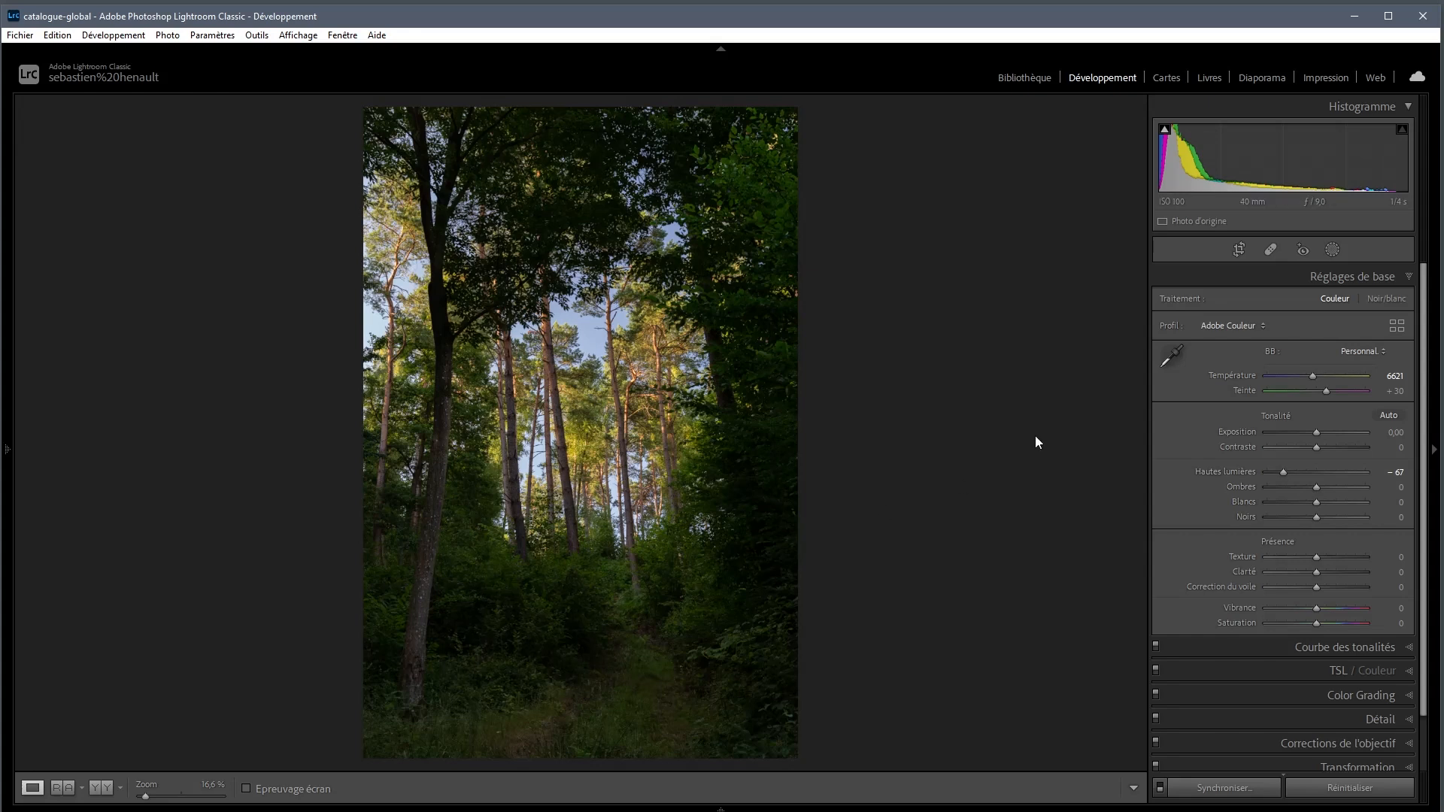
drag(1318, 492, 1338, 490)
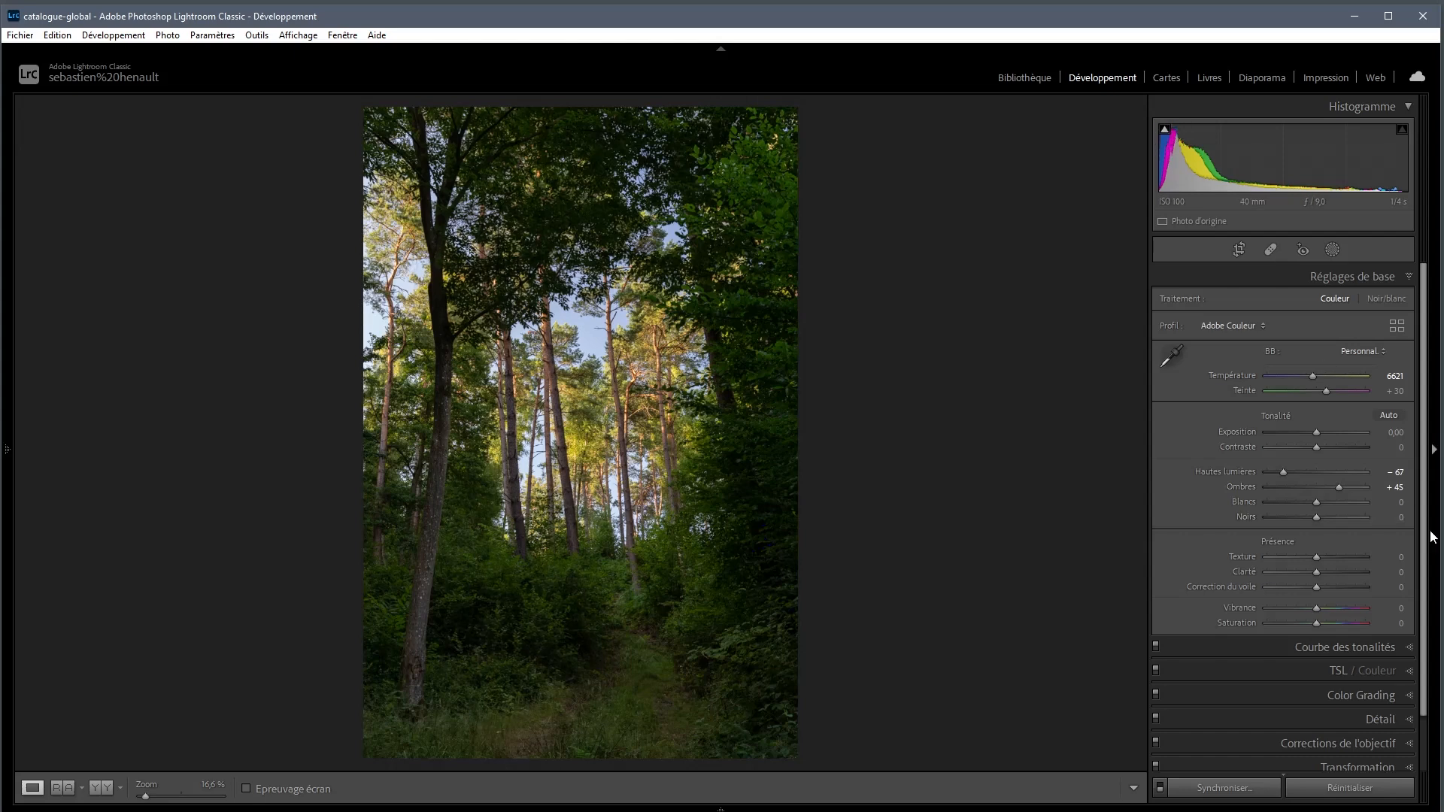
- Turn on the clipping indicators, preview the clipped shadows, and set the blacks to +29
key(j)
alt+click(1317, 521)
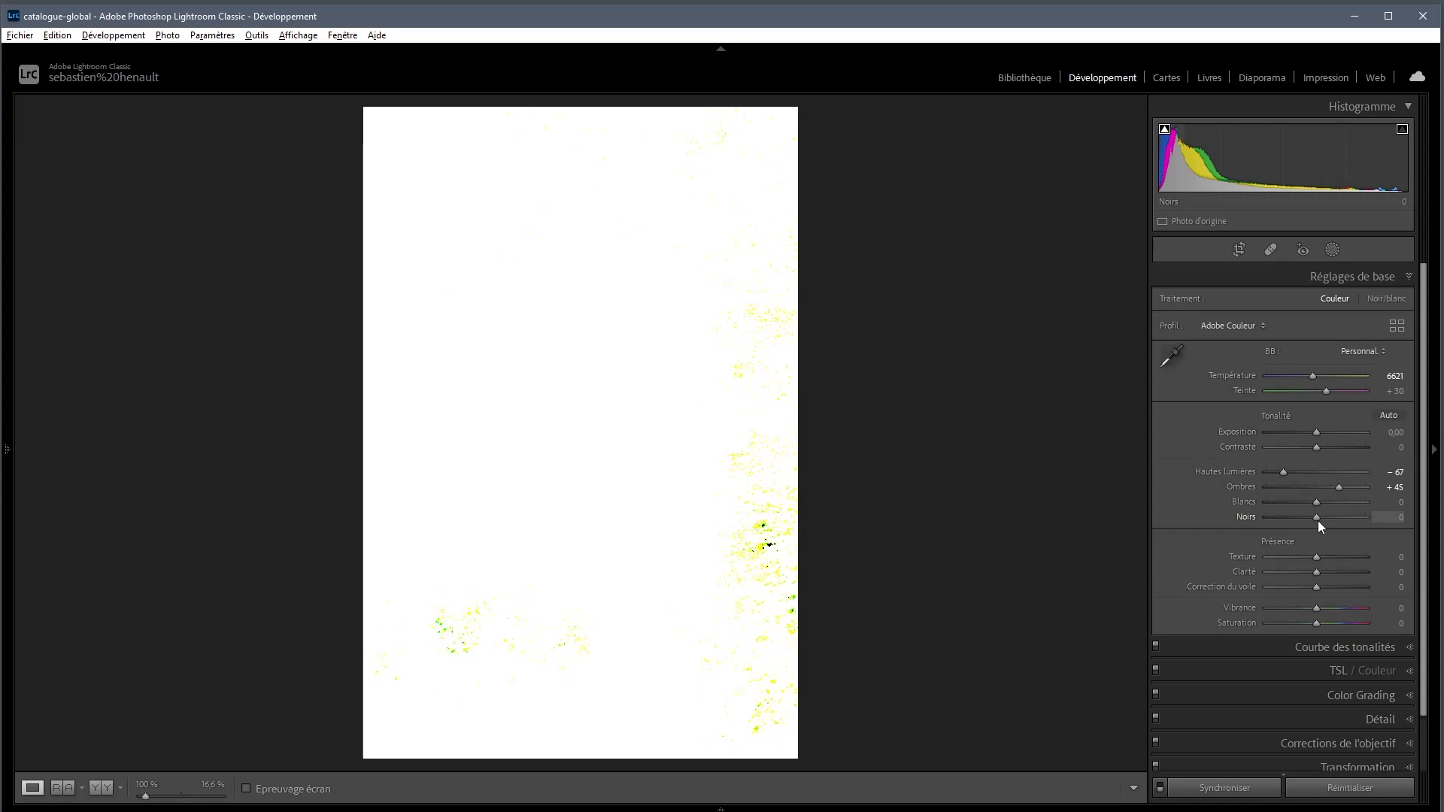
drag(1318, 520, 1320, 521)
drag(1321, 521, 1333, 522)
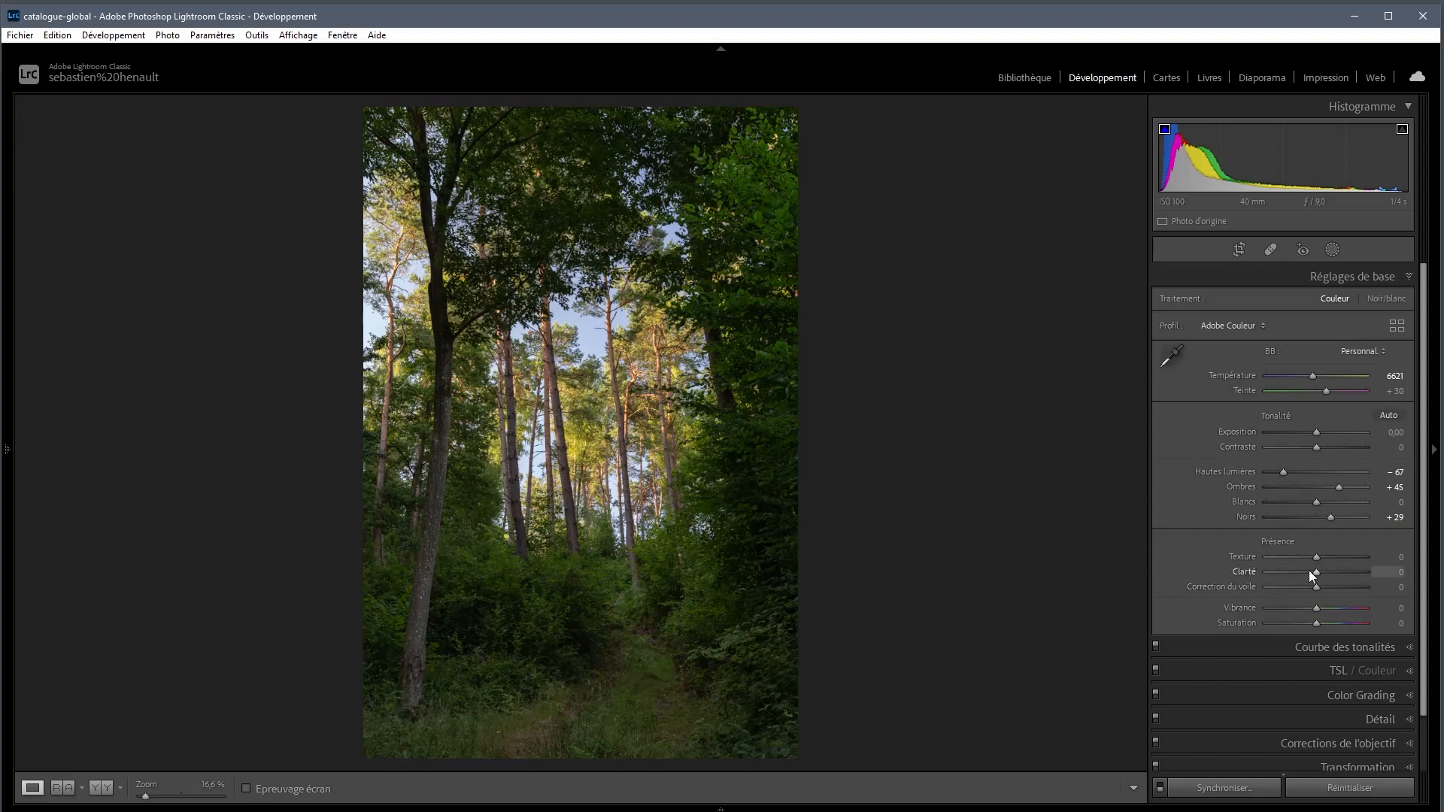
- Set the clarity to -9 and compare the undergrowth with and without it at 100 %
drag(1316, 572, 1311, 571)
click(552, 590)
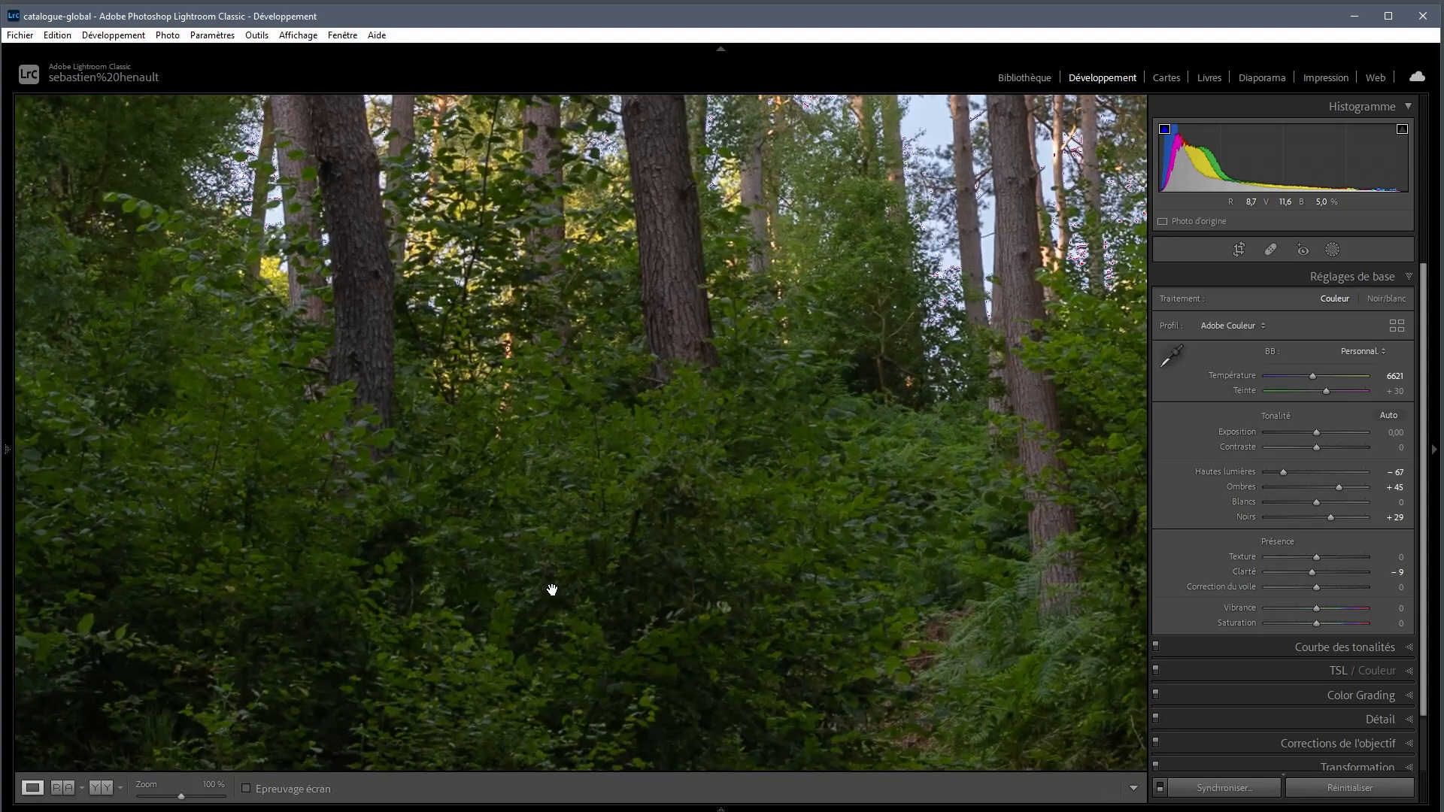
drag(648, 564, 654, 510)
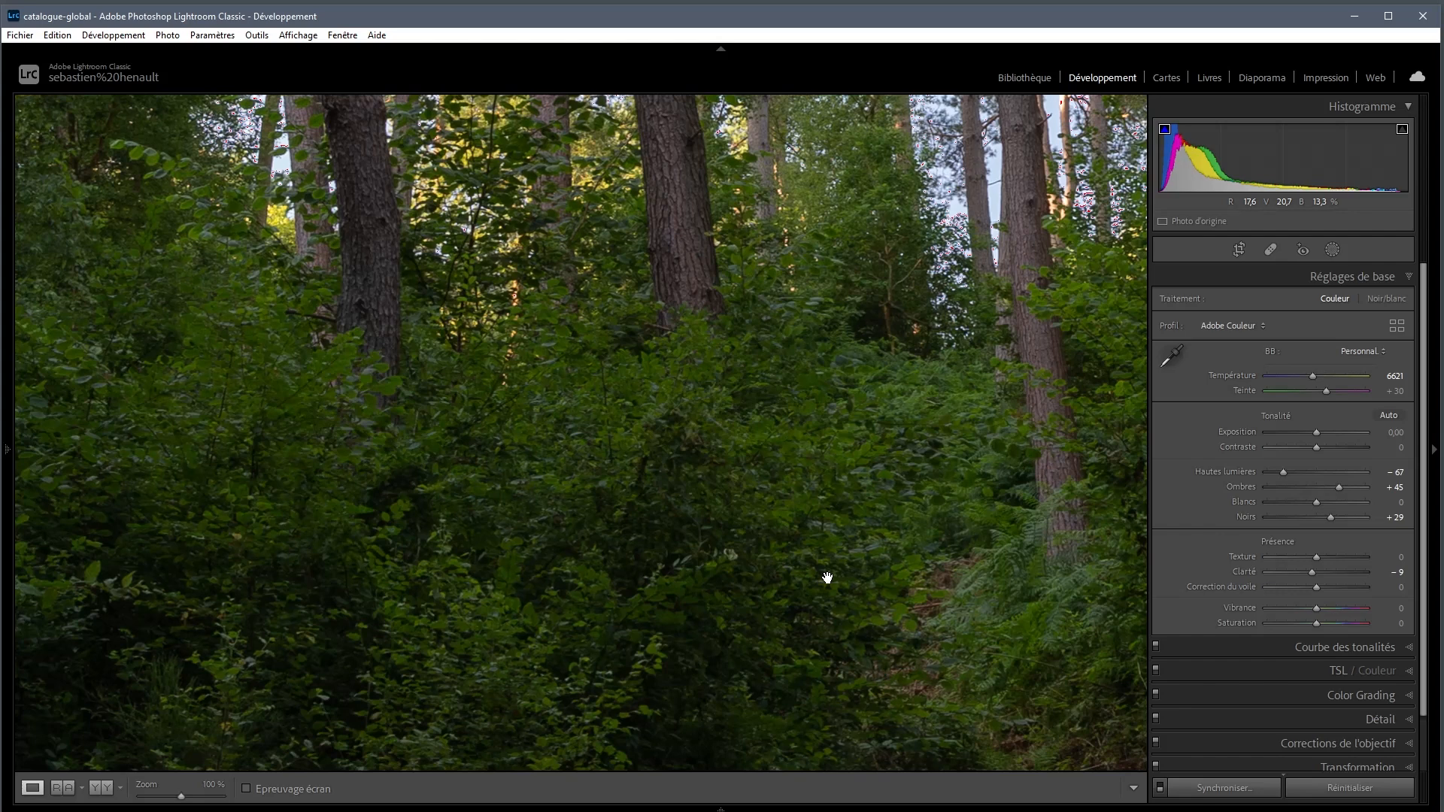
key(ctrl)
key(ctrl+z)
key(ctrl+y)
click(828, 577)
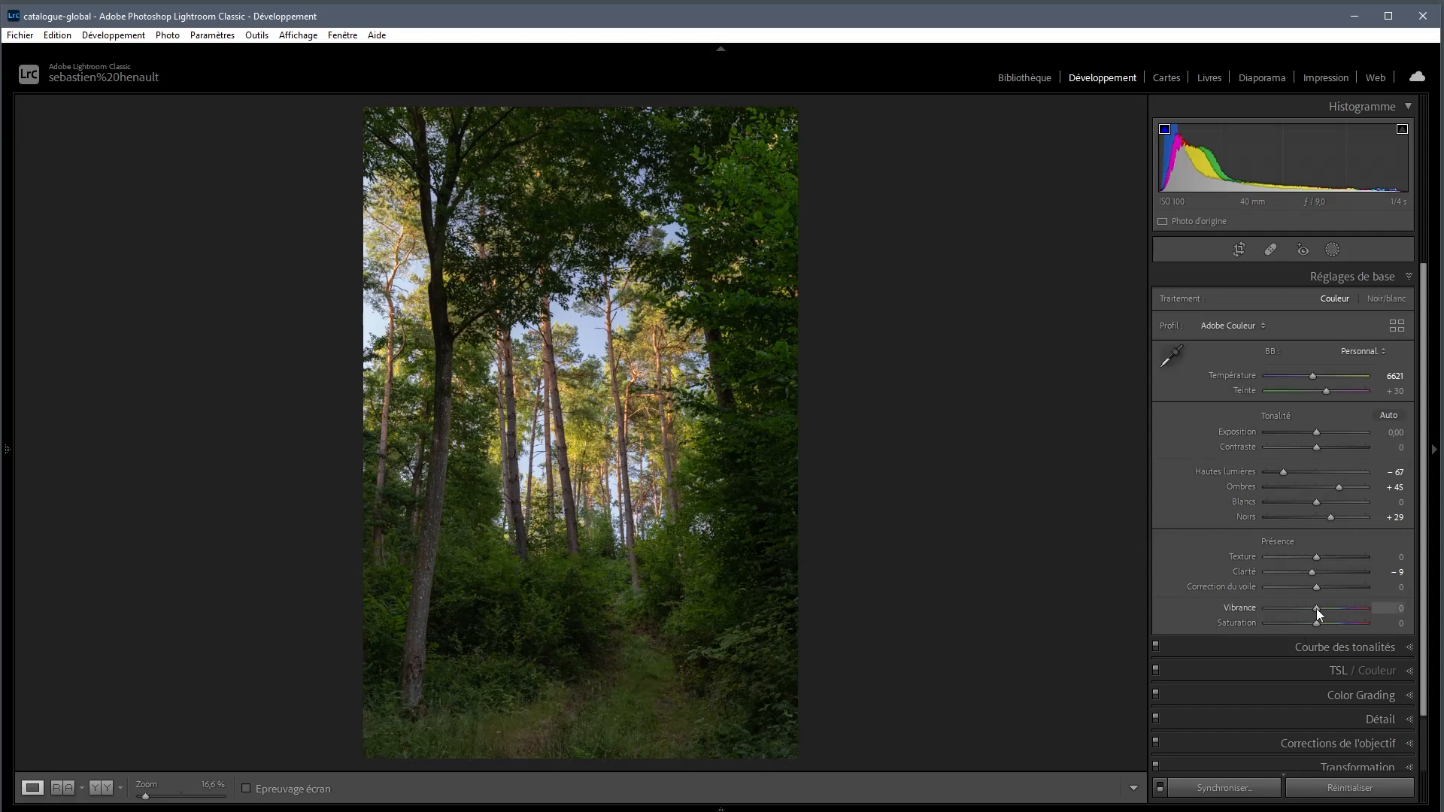
- Set the vibrance to +32, undoing and redoing the change to compare
drag(1319, 608, 1331, 610)
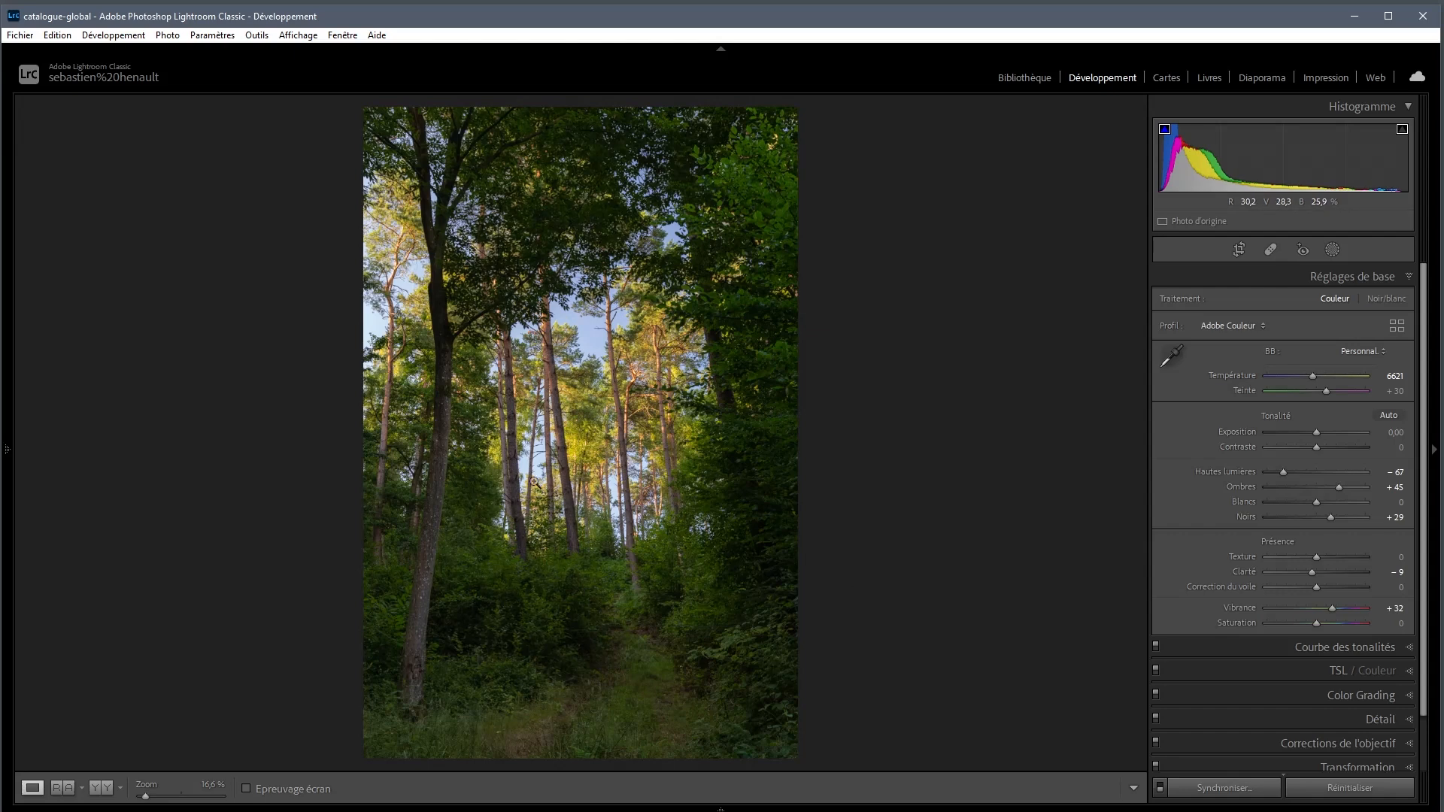
key(ctrl+z)
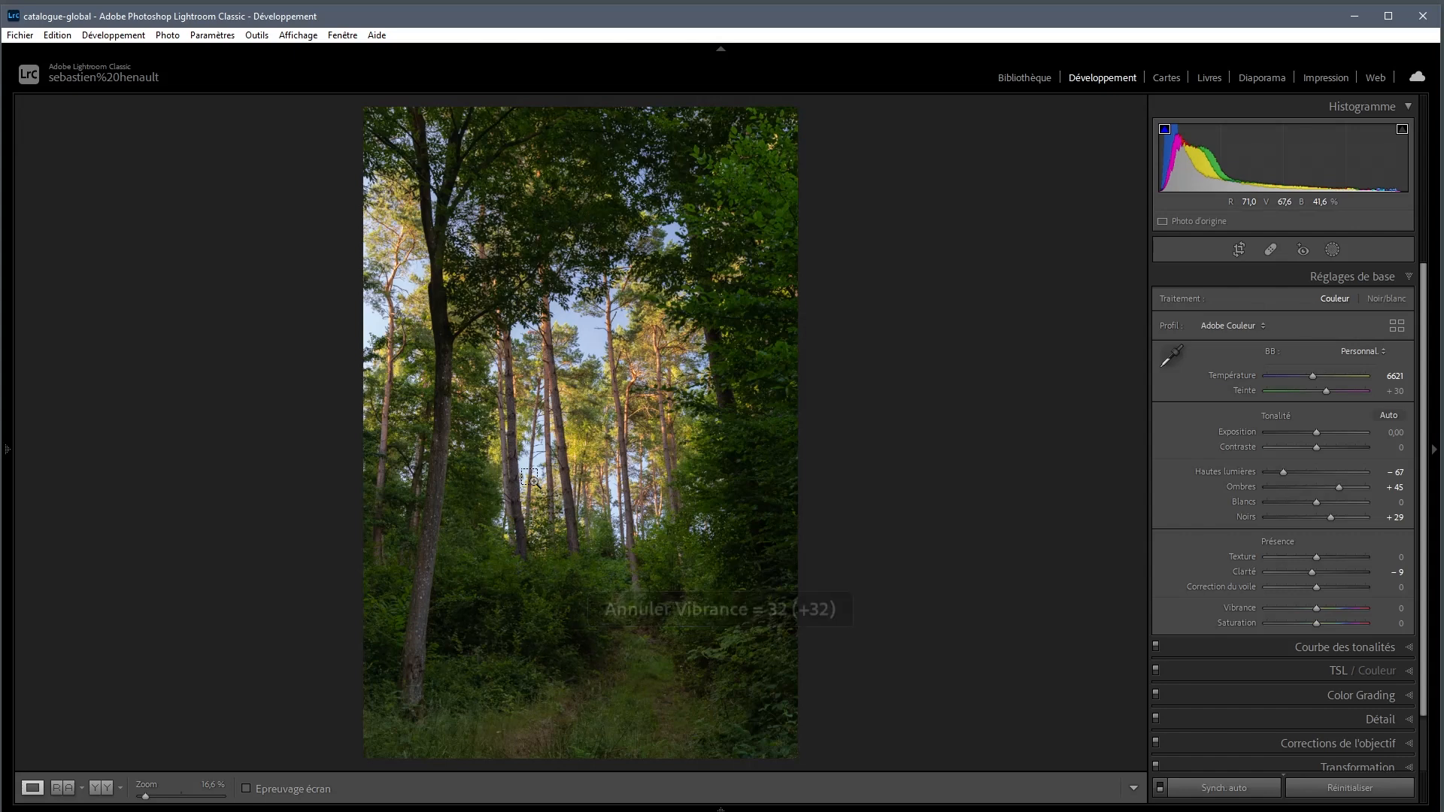
key(ctrl+y)
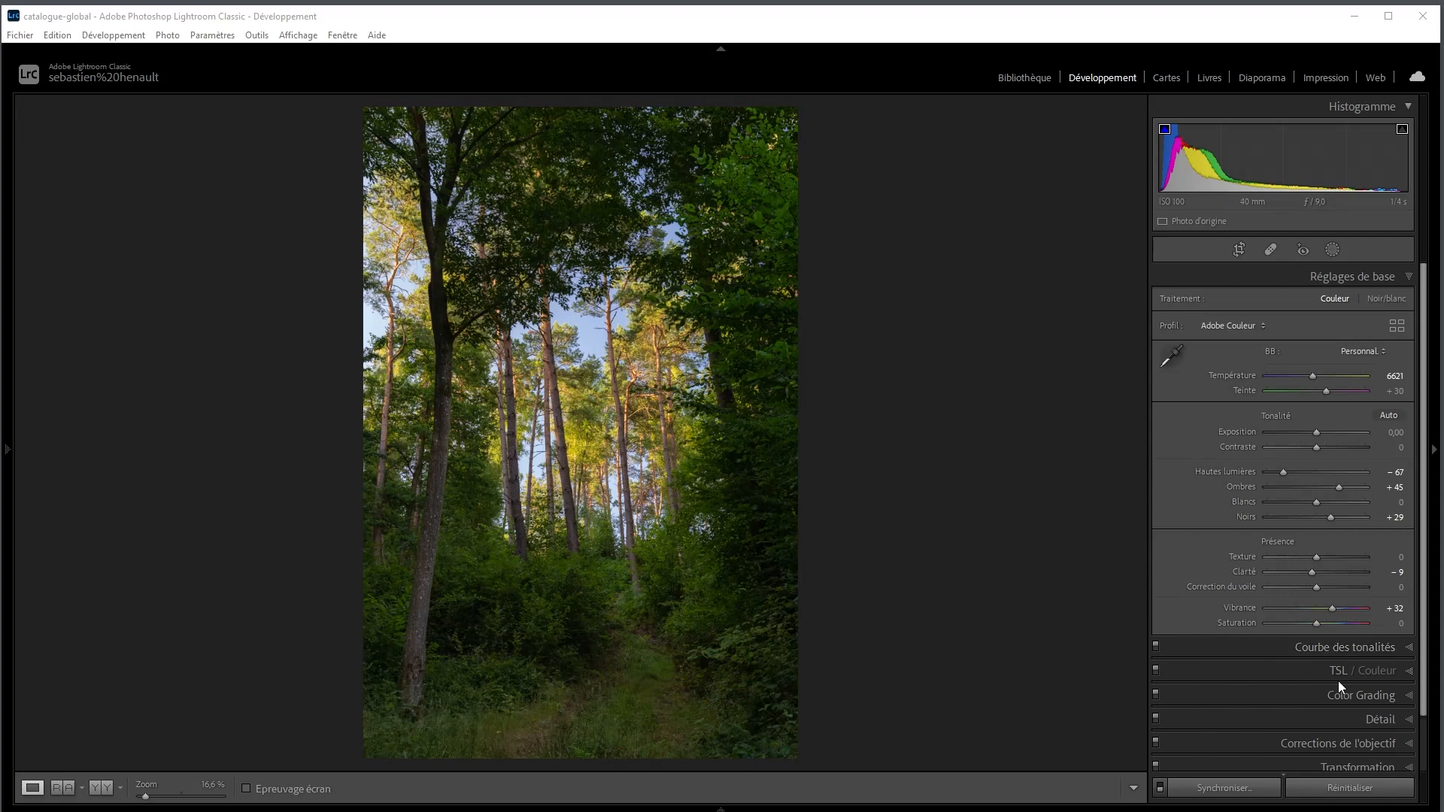
- Try lowering the blue luminance to -75, inspect the sky between the trees at 100 %, and reset the value to 0
click(1279, 670)
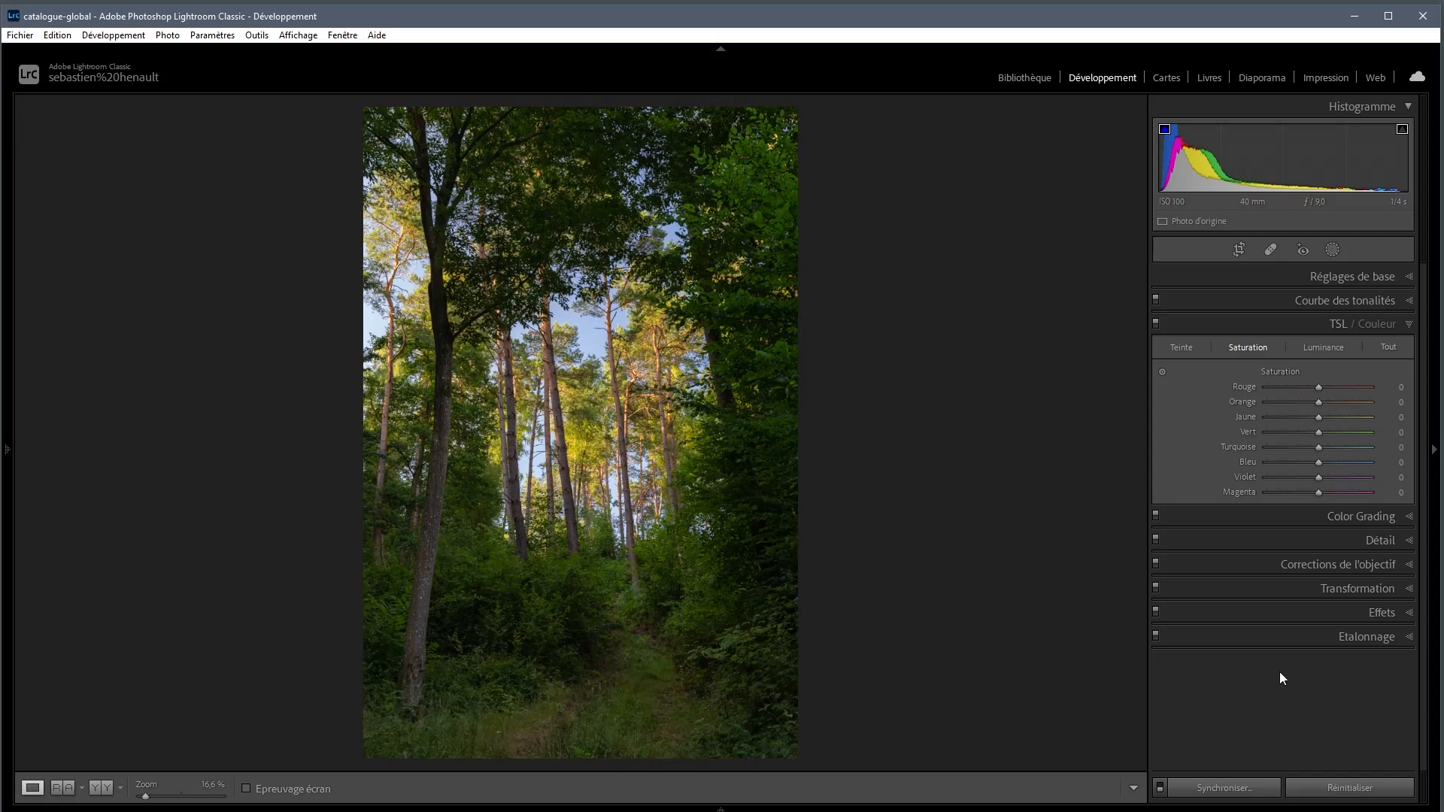
click(1323, 347)
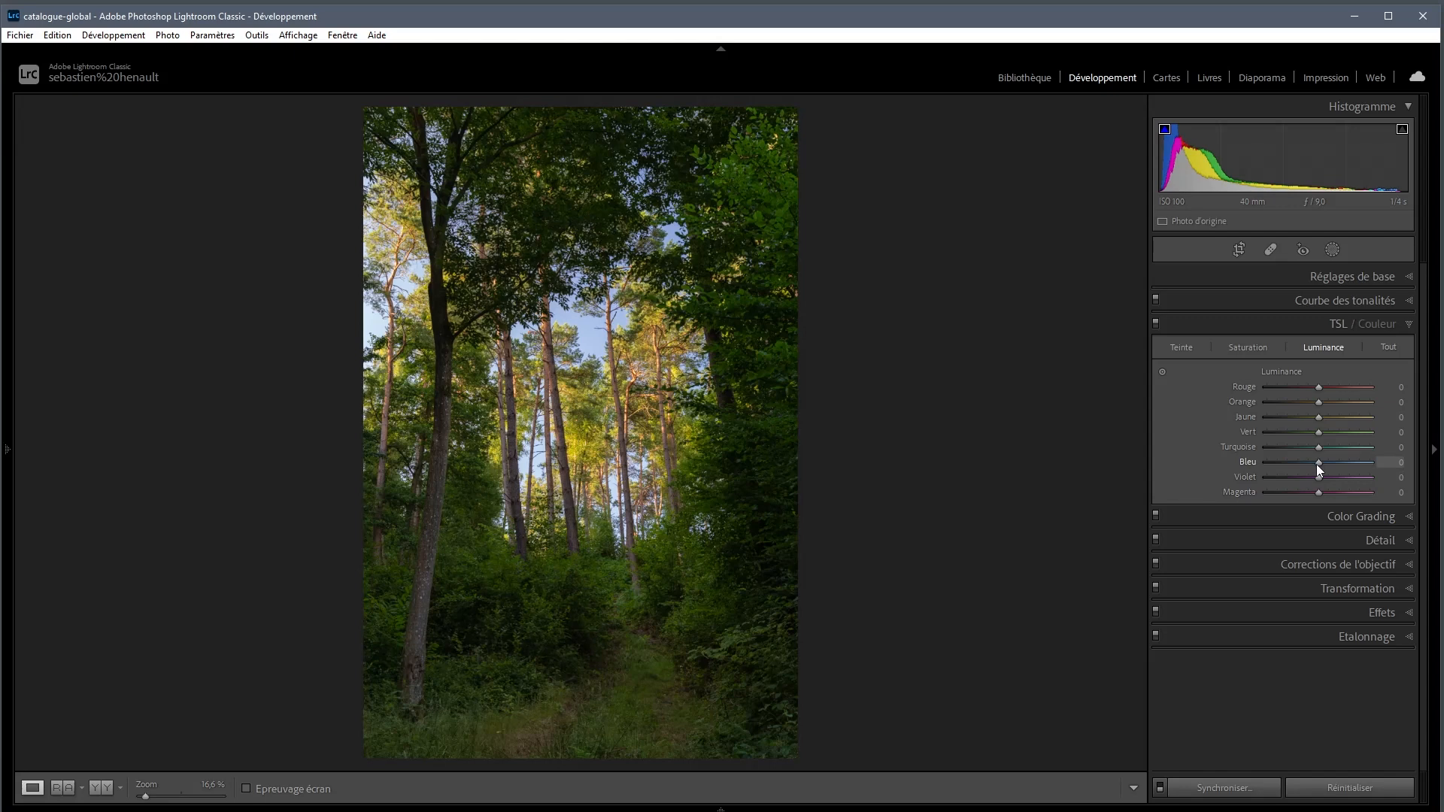
drag(1316, 464, 1311, 465)
drag(1307, 464, 1278, 466)
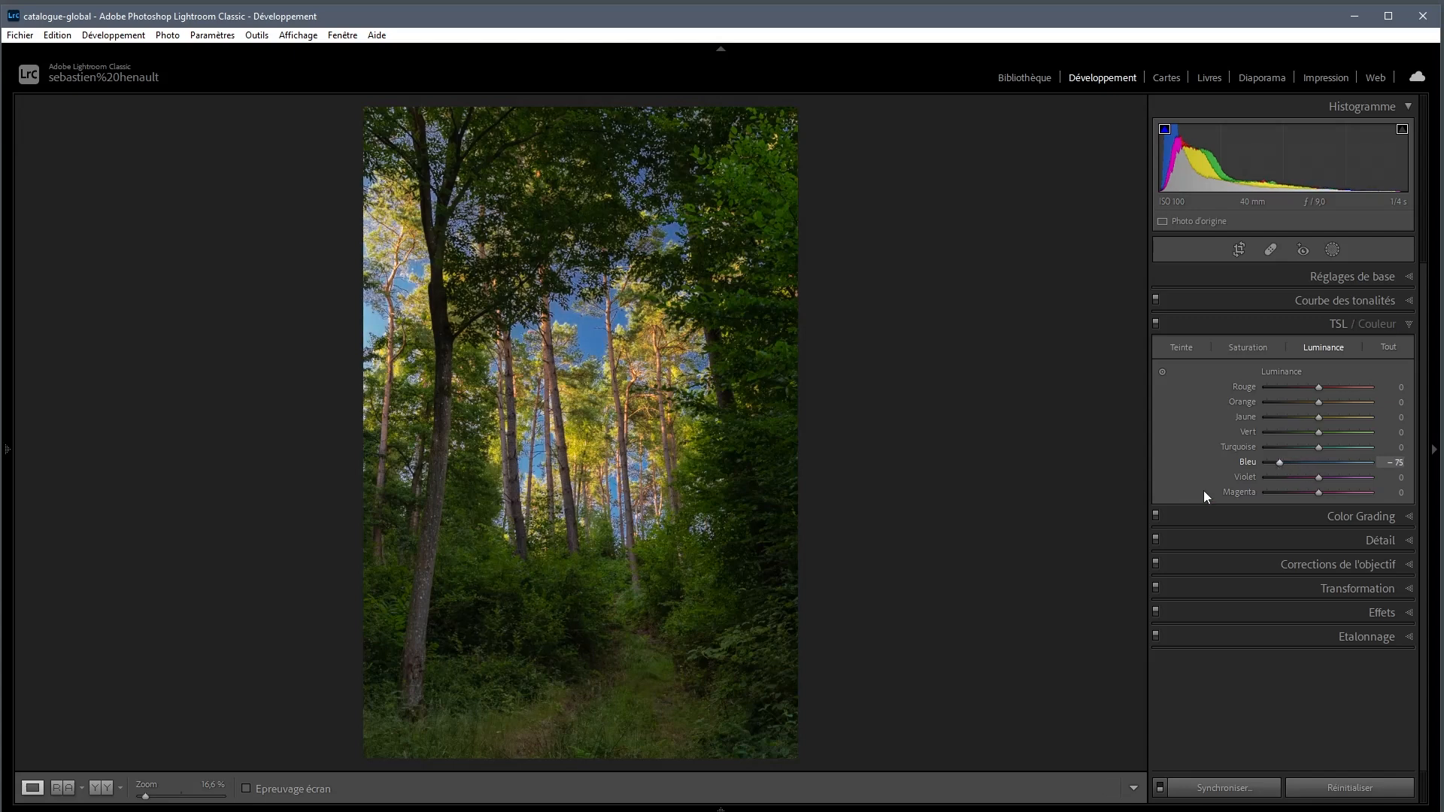
click(577, 337)
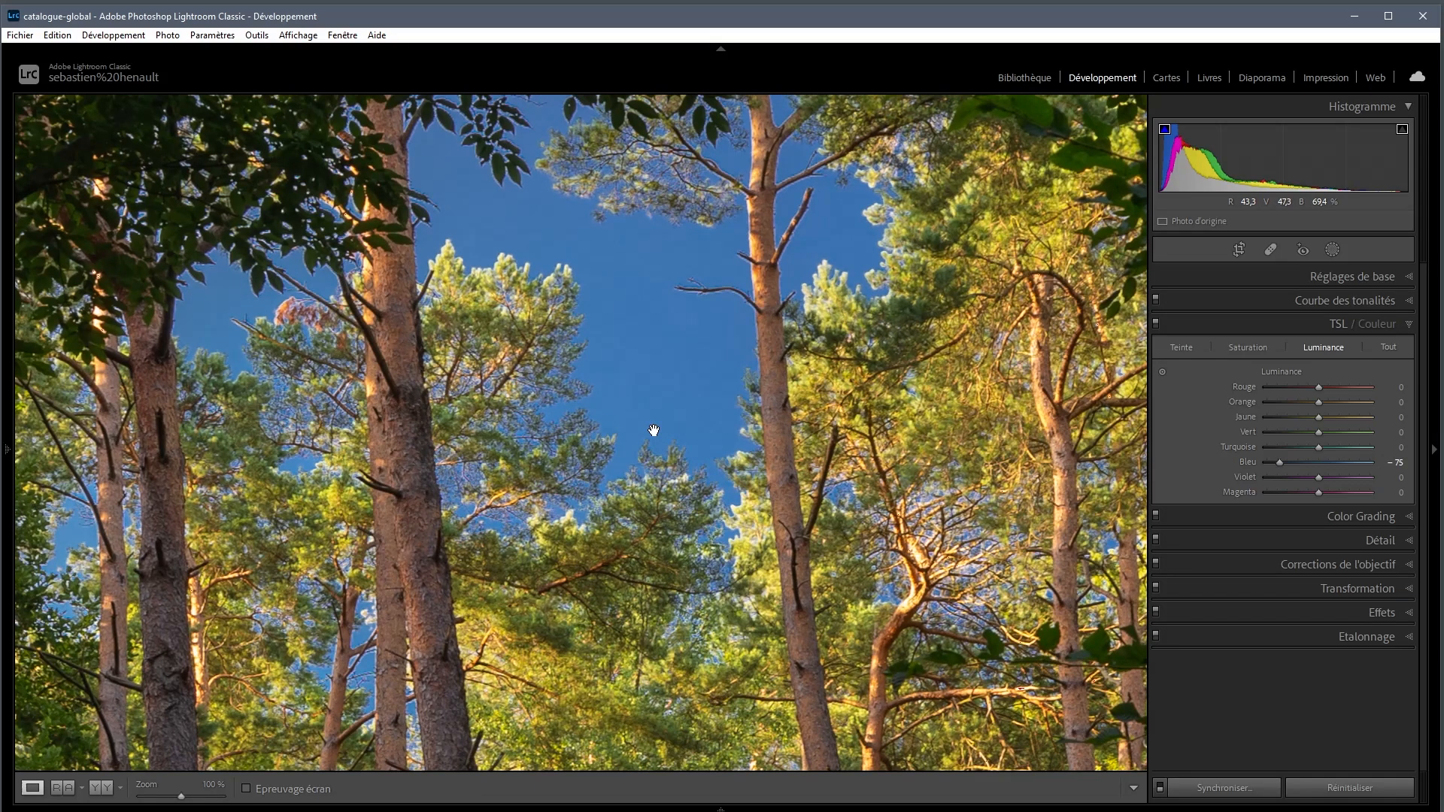
drag(594, 359, 617, 459)
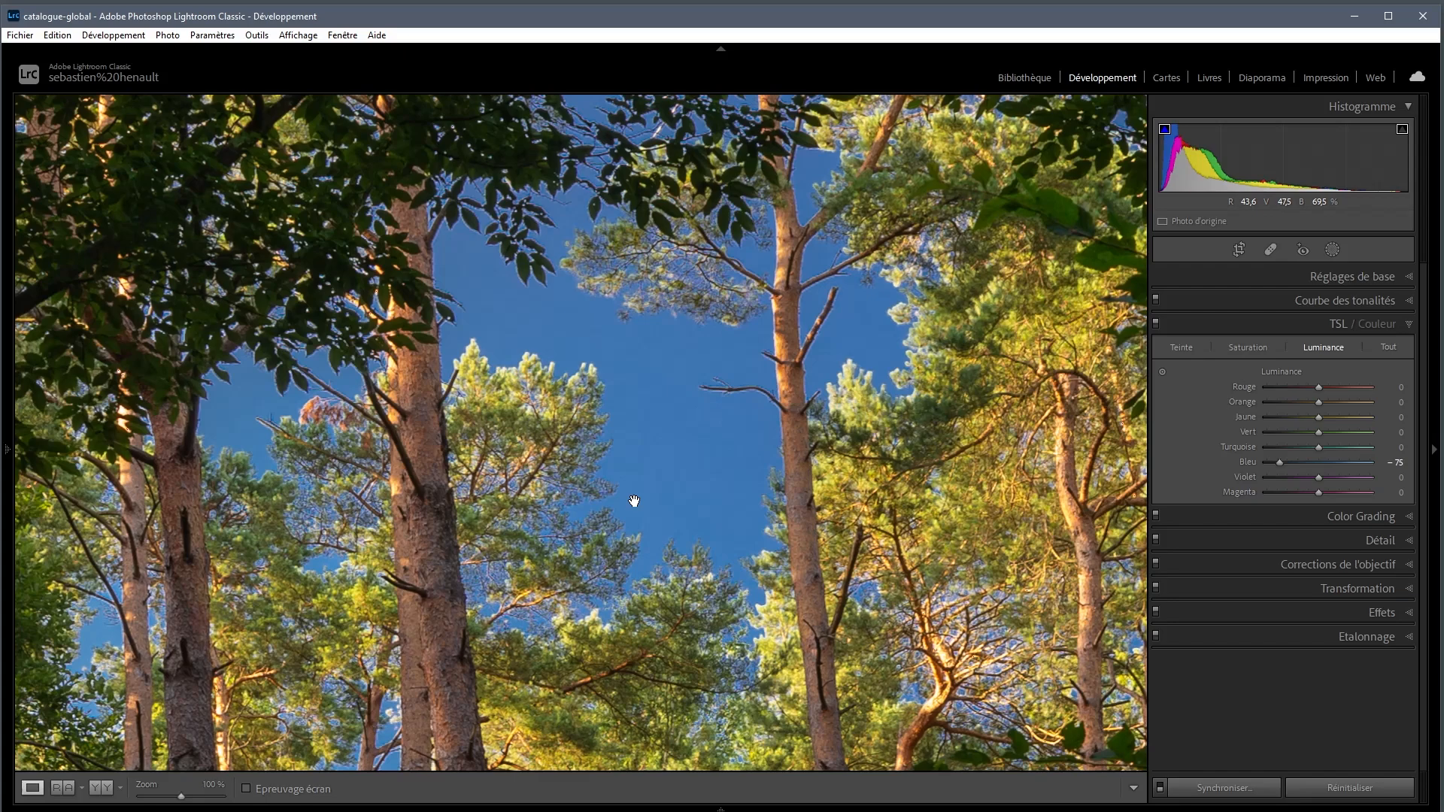
click(634, 501)
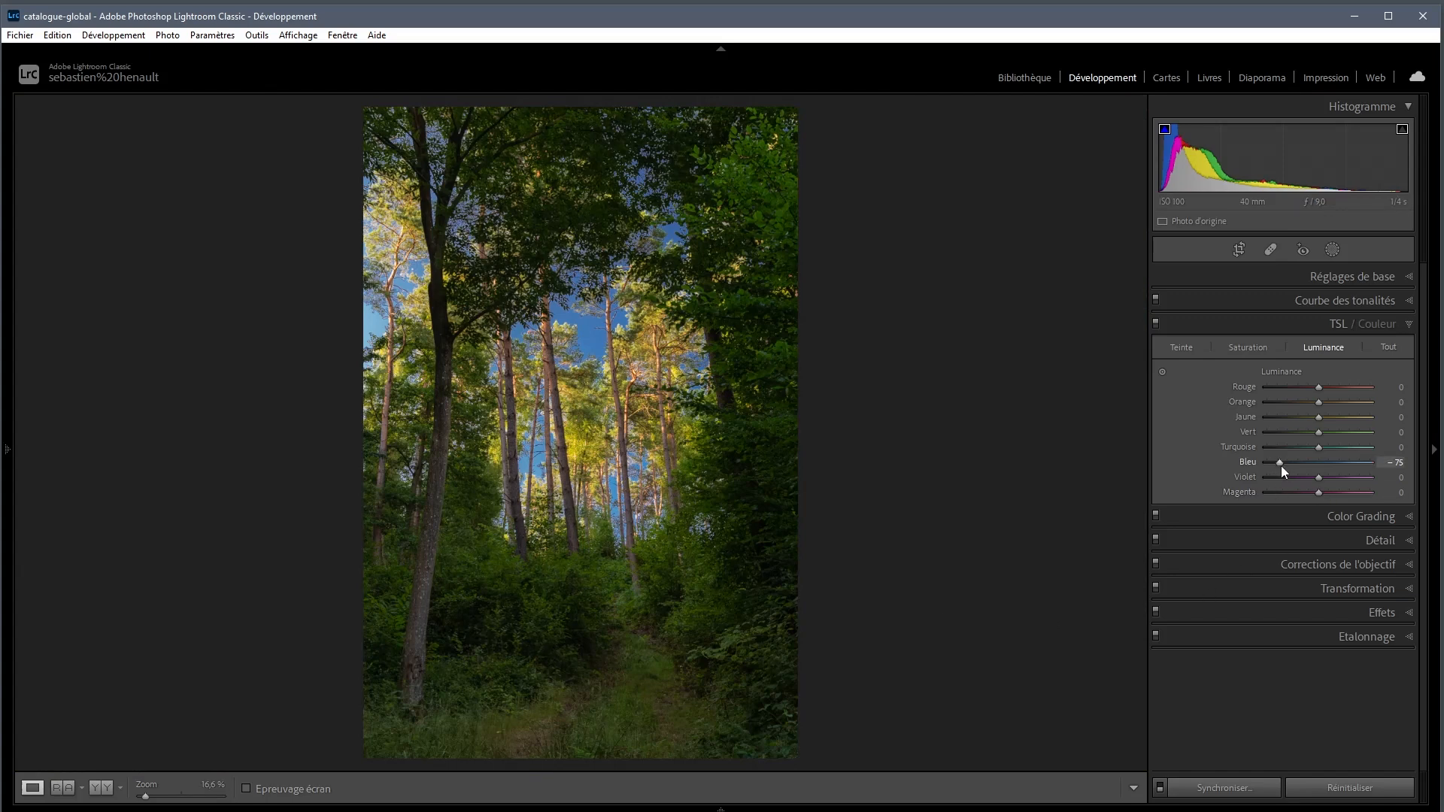
drag(1279, 466, 1318, 463)
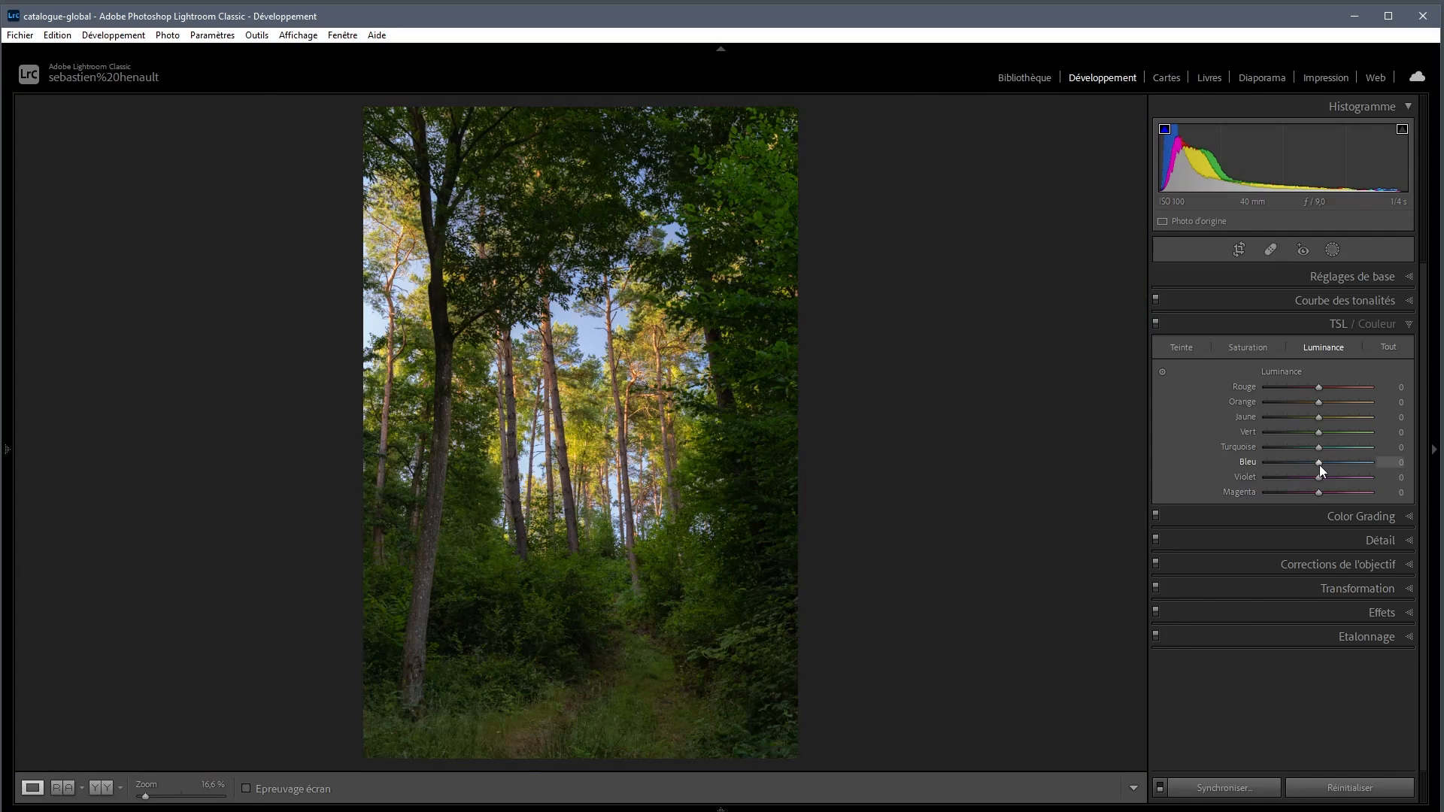
- Set the blue luminance to -32, checking the sky at 100 %, and the blue saturation to +7
drag(1315, 464, 1301, 463)
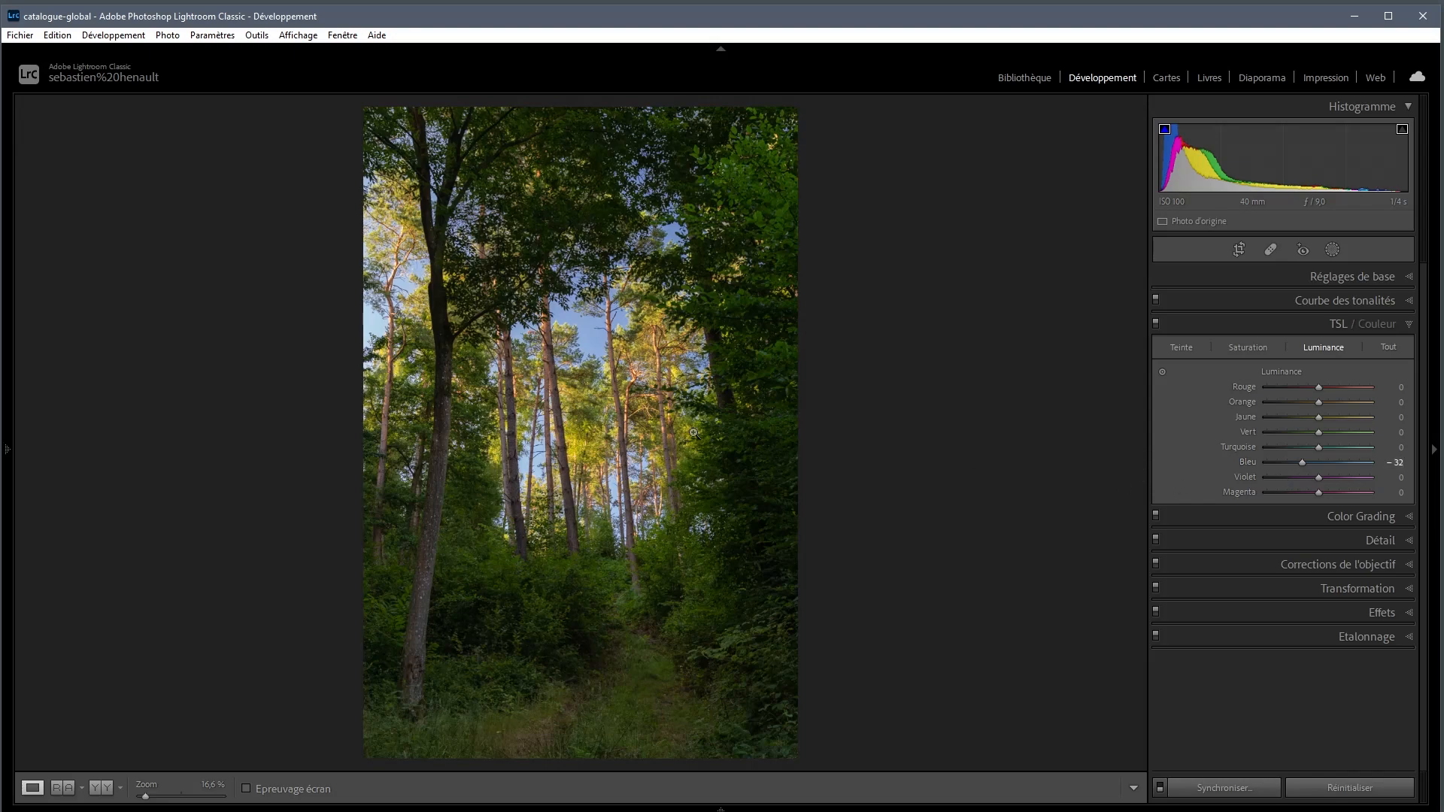
click(566, 329)
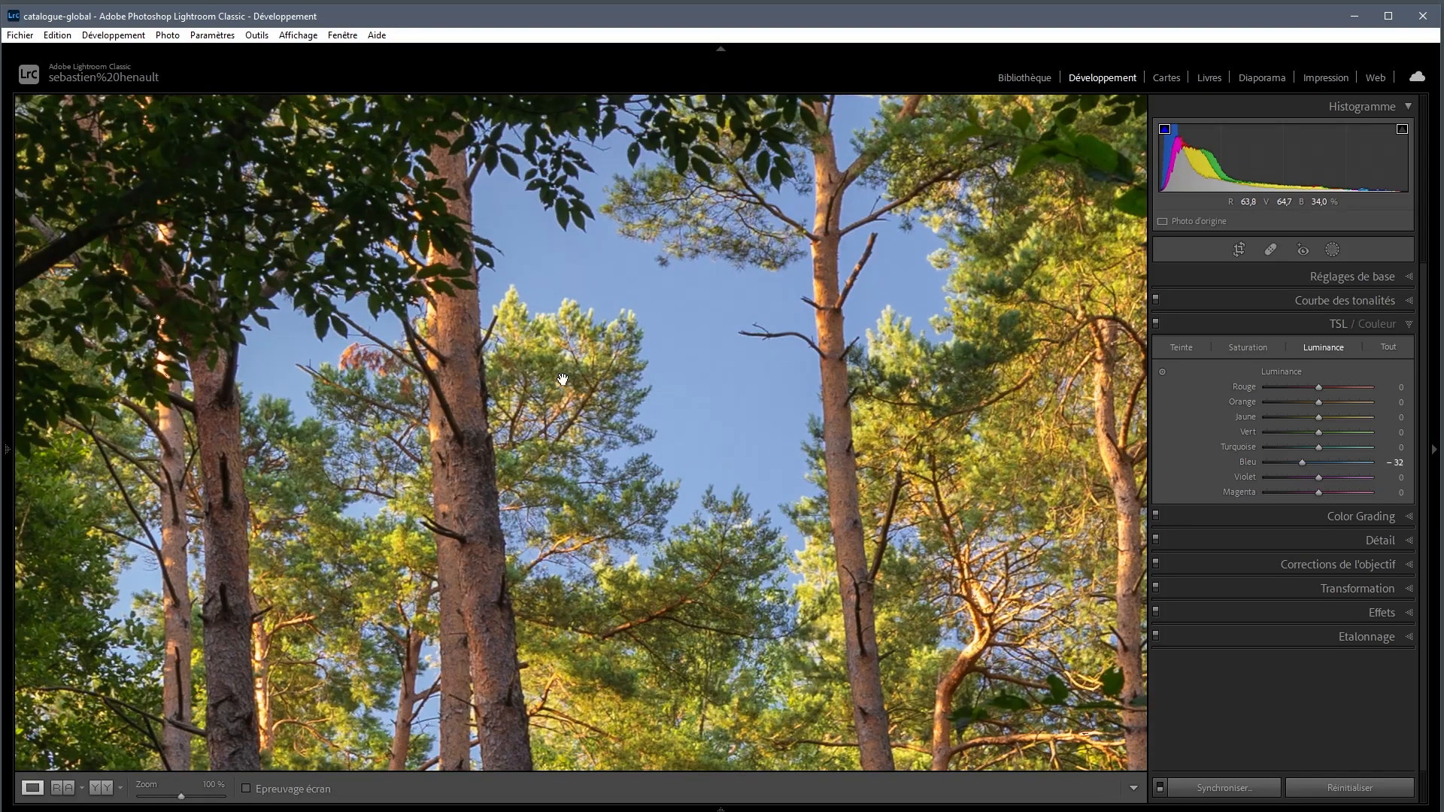
click(690, 409)
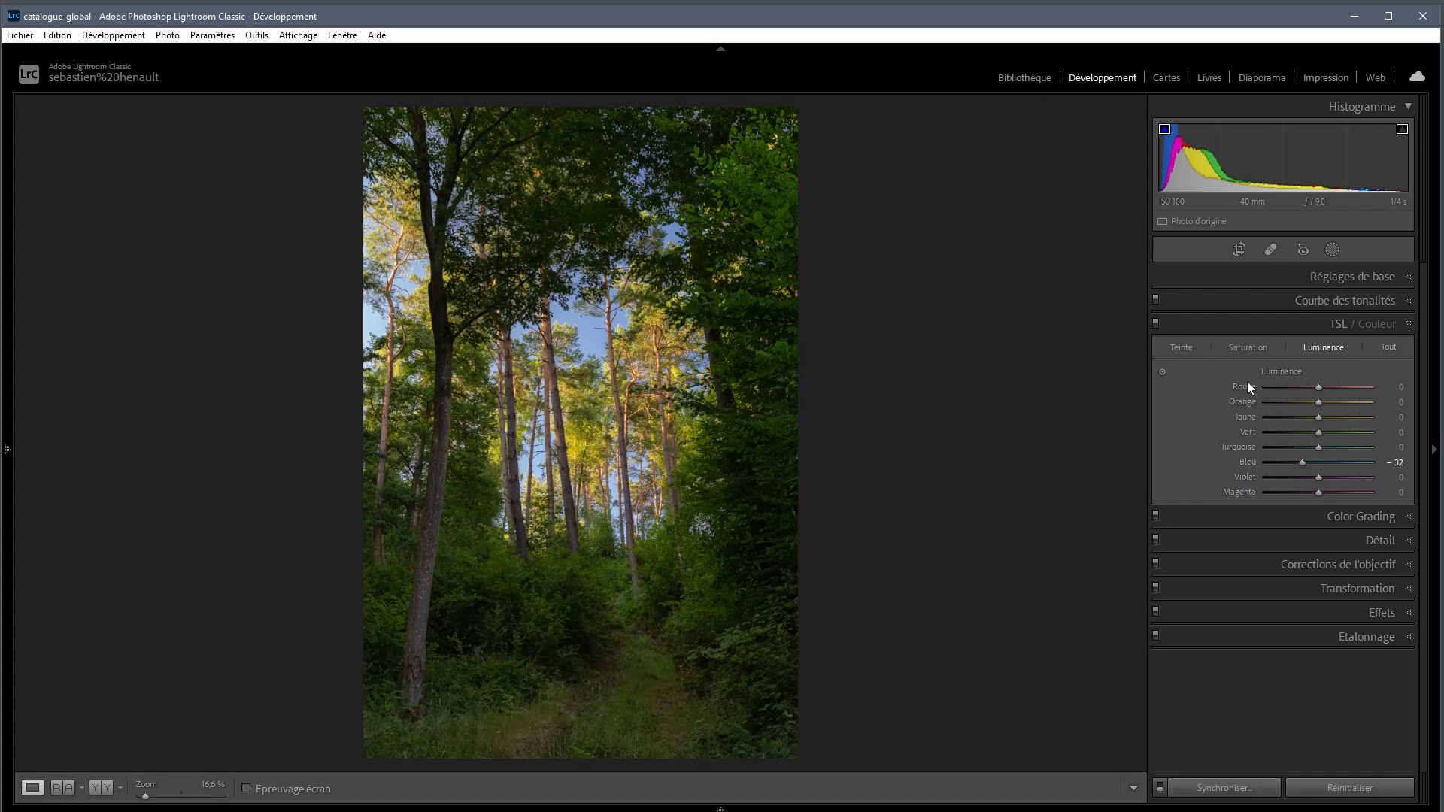
click(1247, 350)
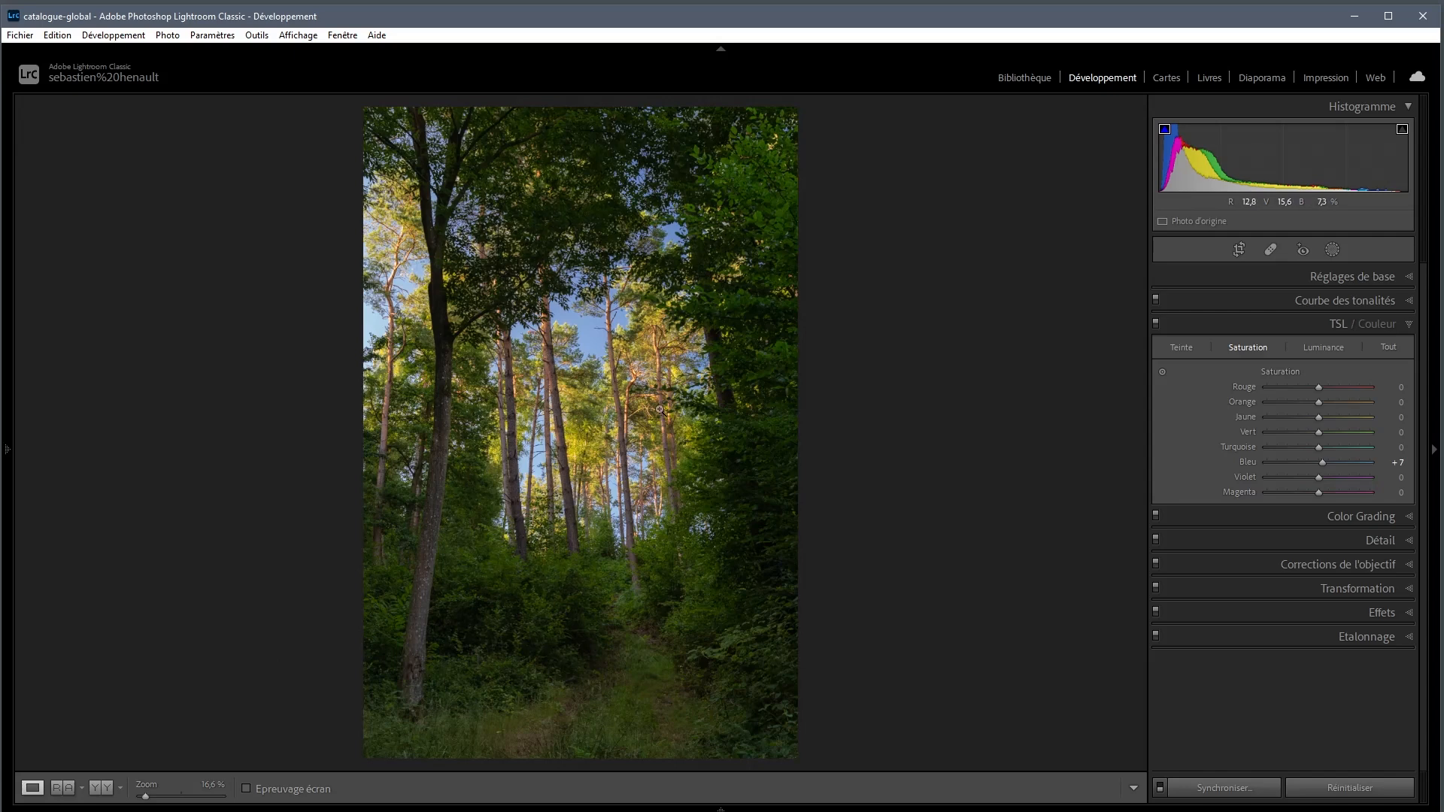
- Add an inverted radial gradient mask centred on the sunlit trees and widen its ellipse beyond the photo's sides
click(1333, 250)
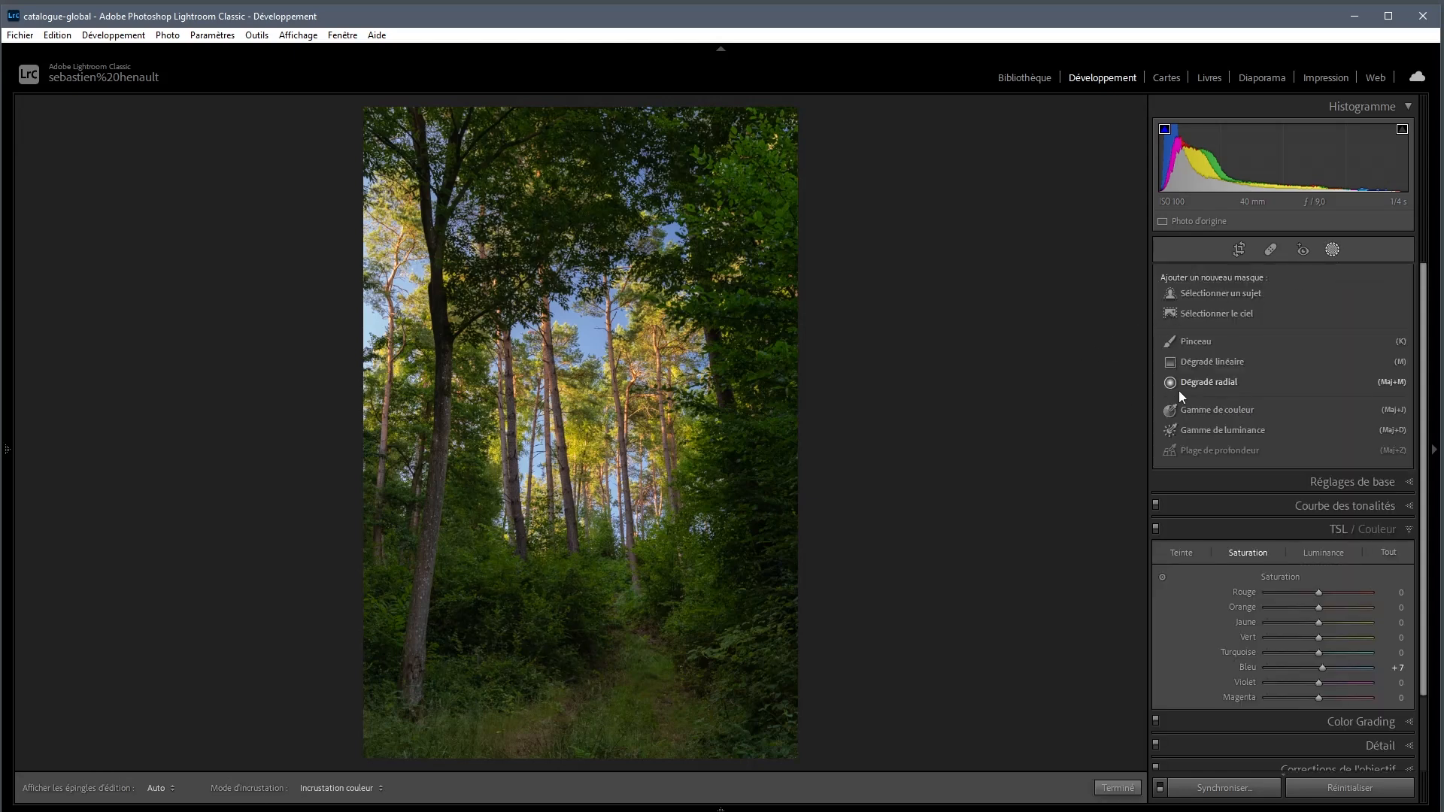
click(1203, 382)
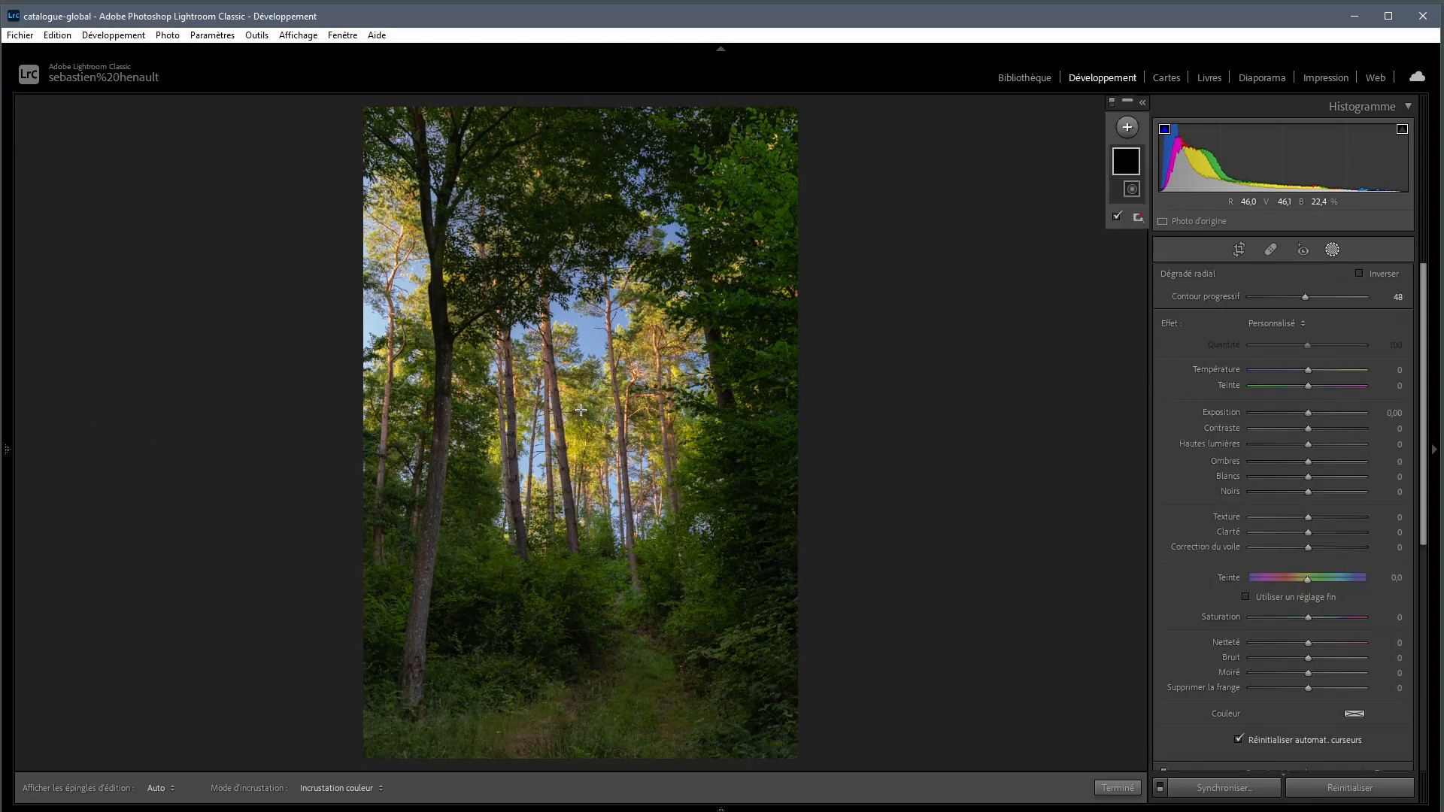
drag(581, 409, 823, 774)
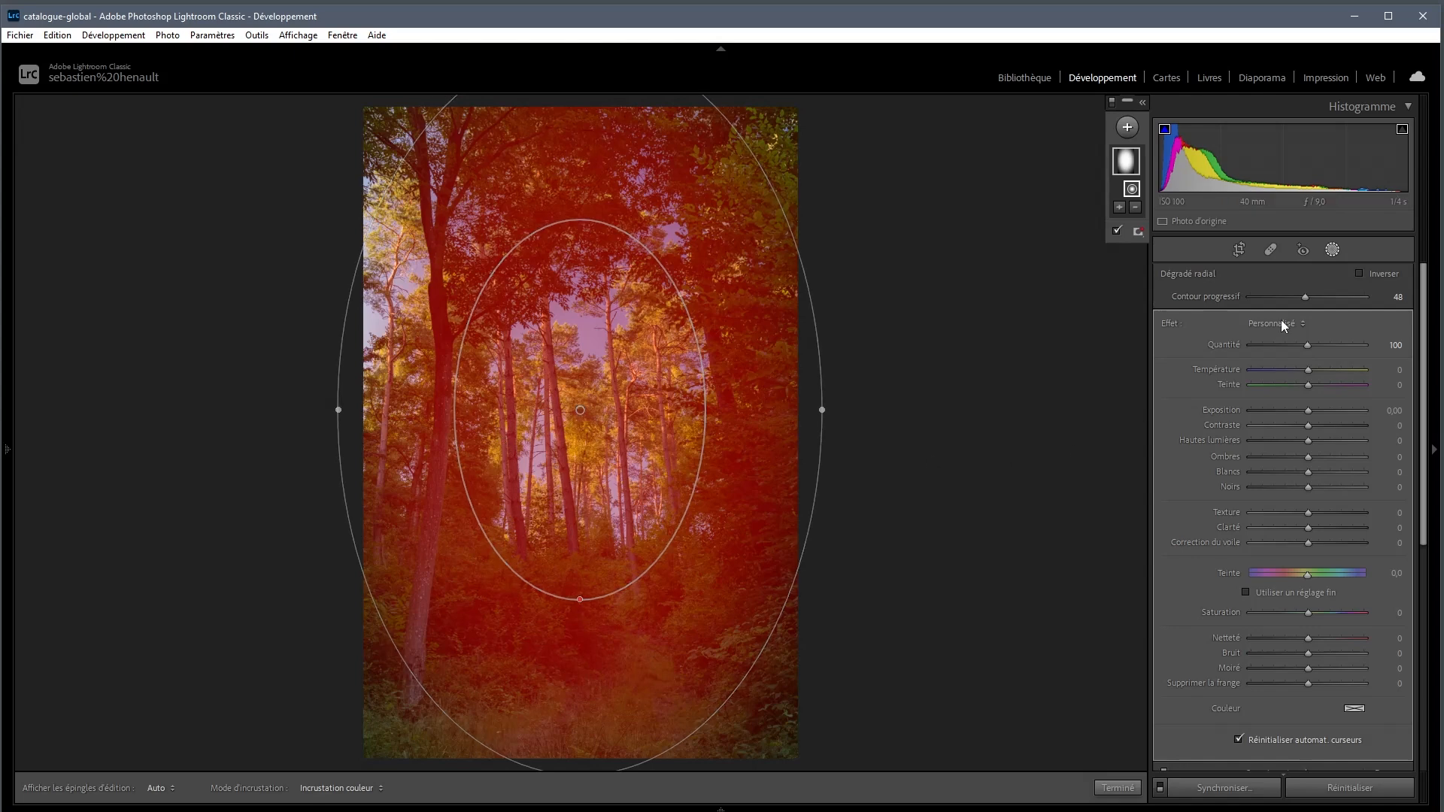
click(1360, 273)
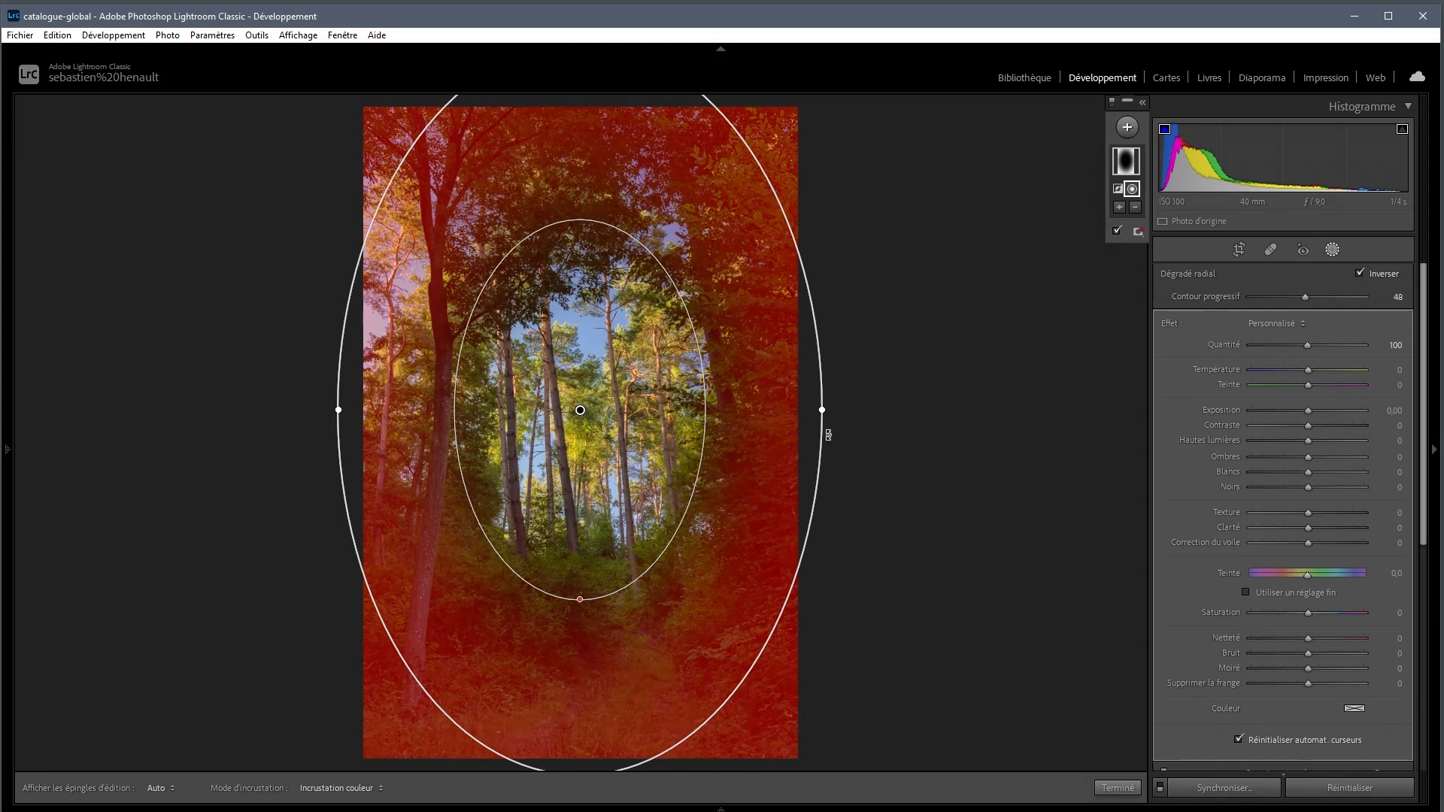
drag(822, 409, 871, 398)
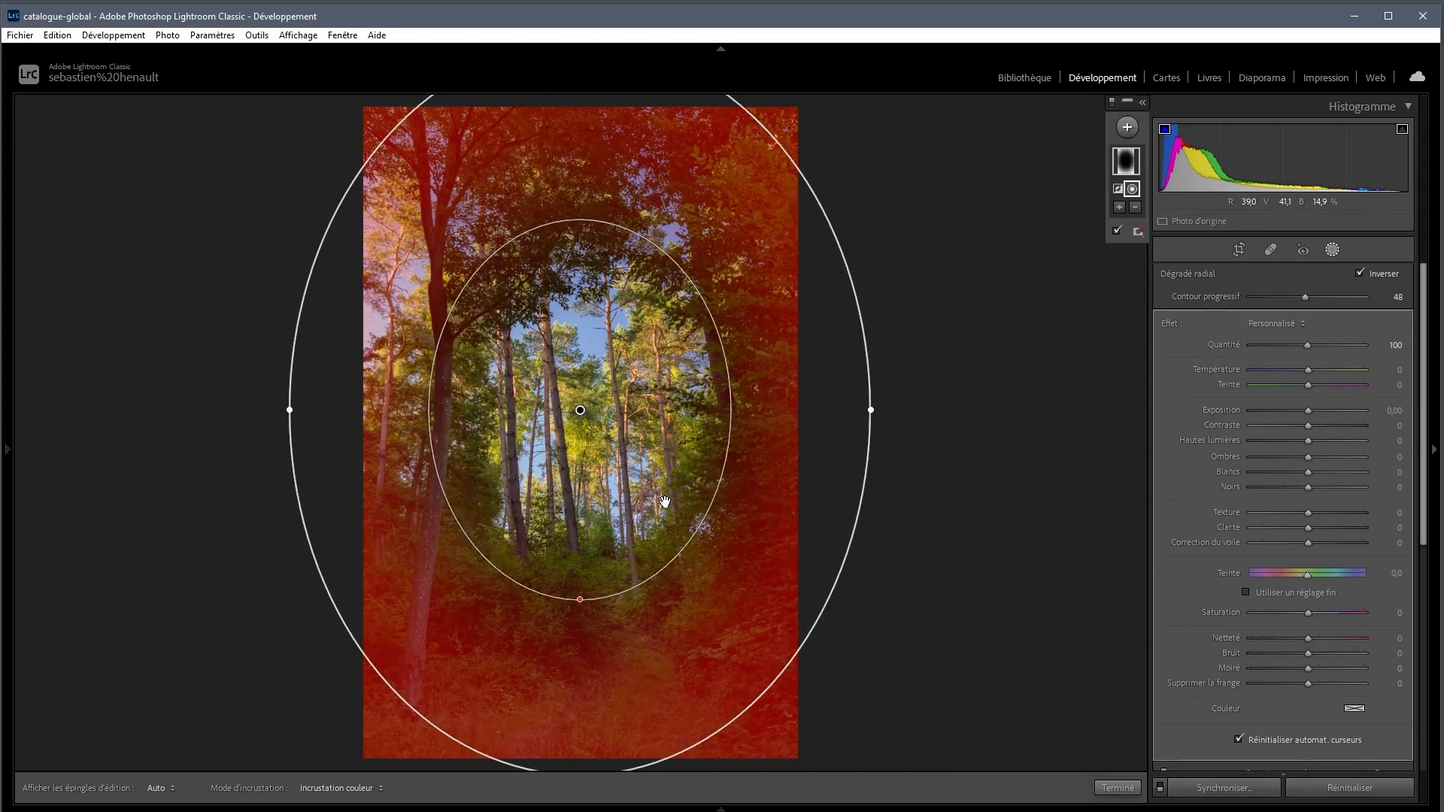
- Enlarge the radial gradient well beyond the photo's edges and set its feather (Contour progressif) to 34
mouse_move(9, 458)
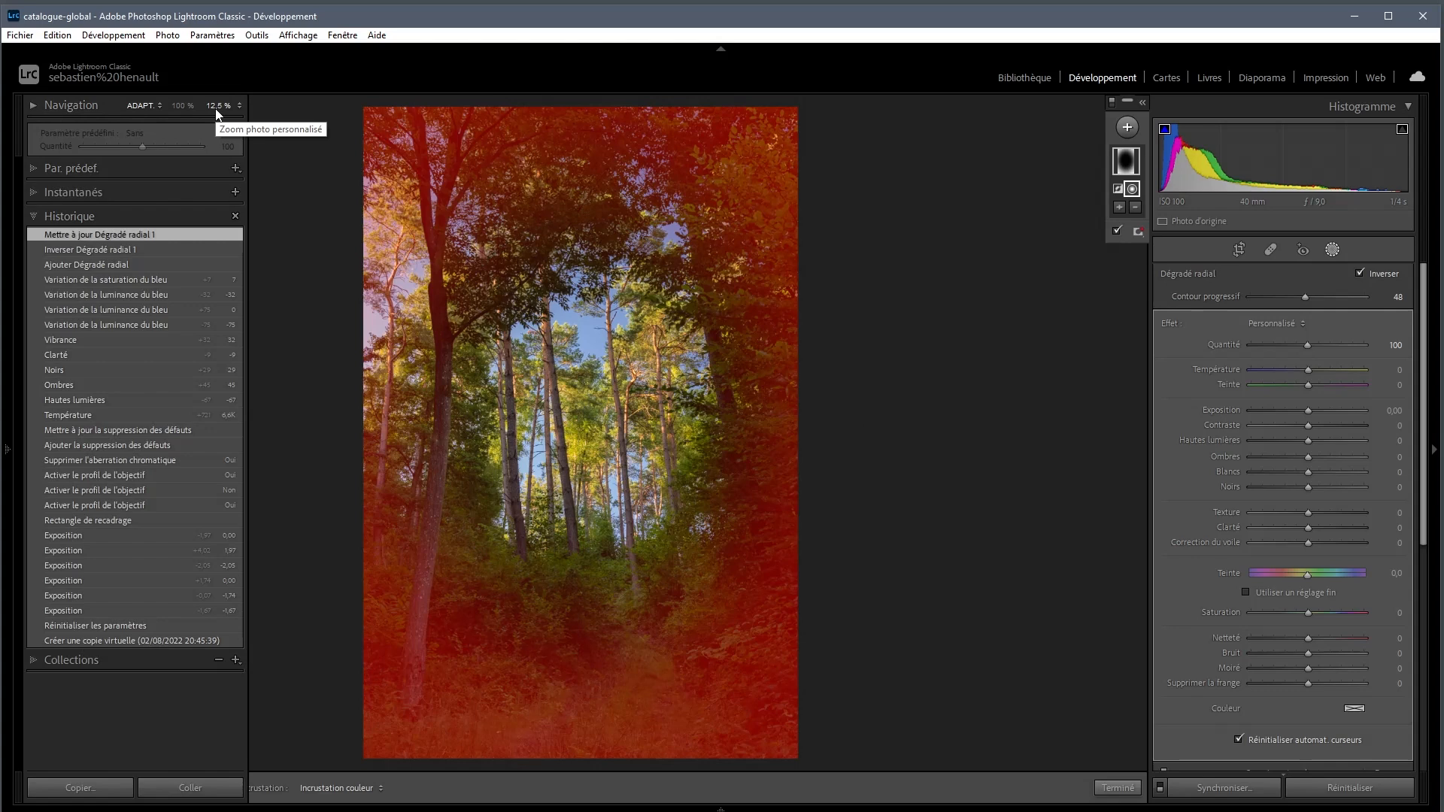
click(217, 110)
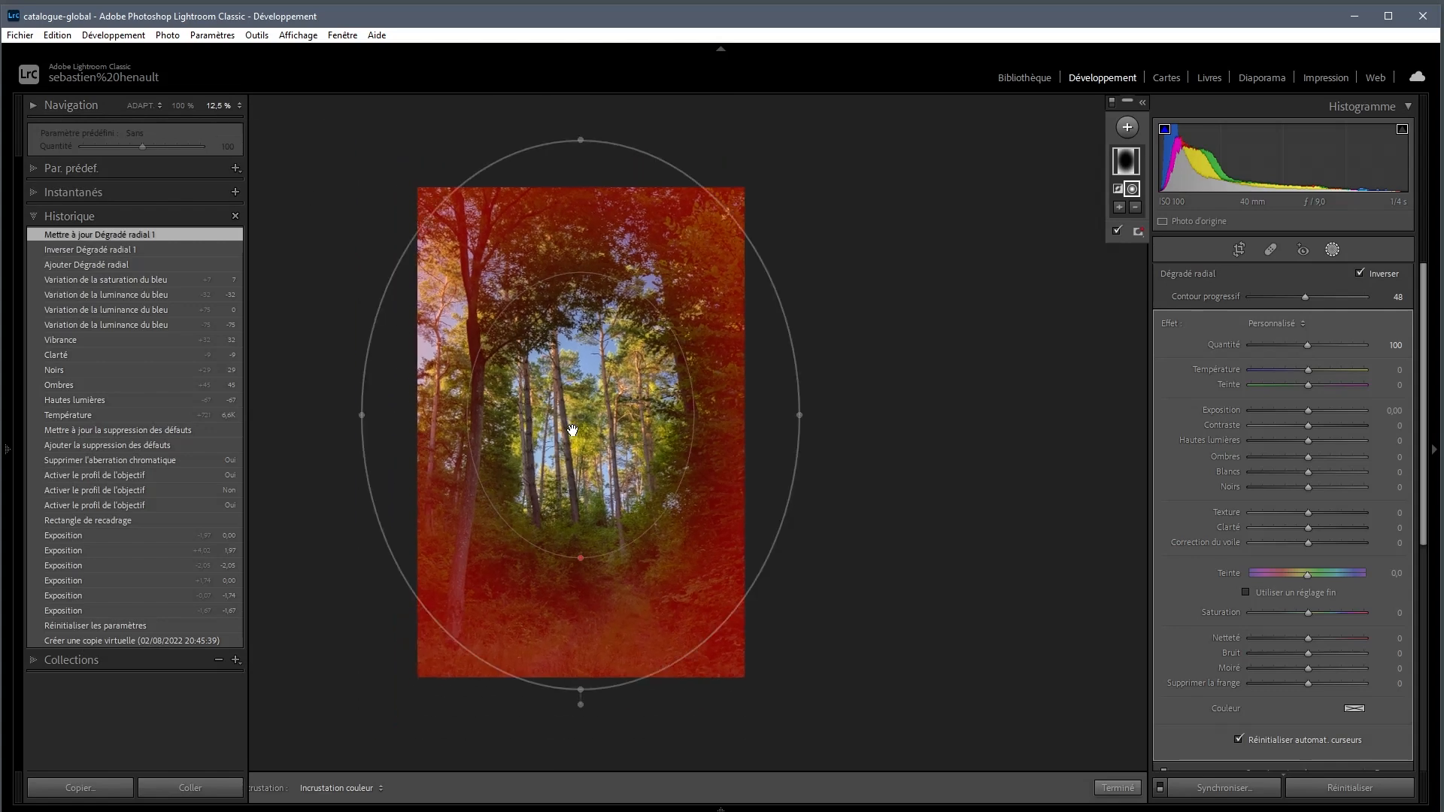
drag(580, 140, 581, 98)
drag(799, 416, 865, 421)
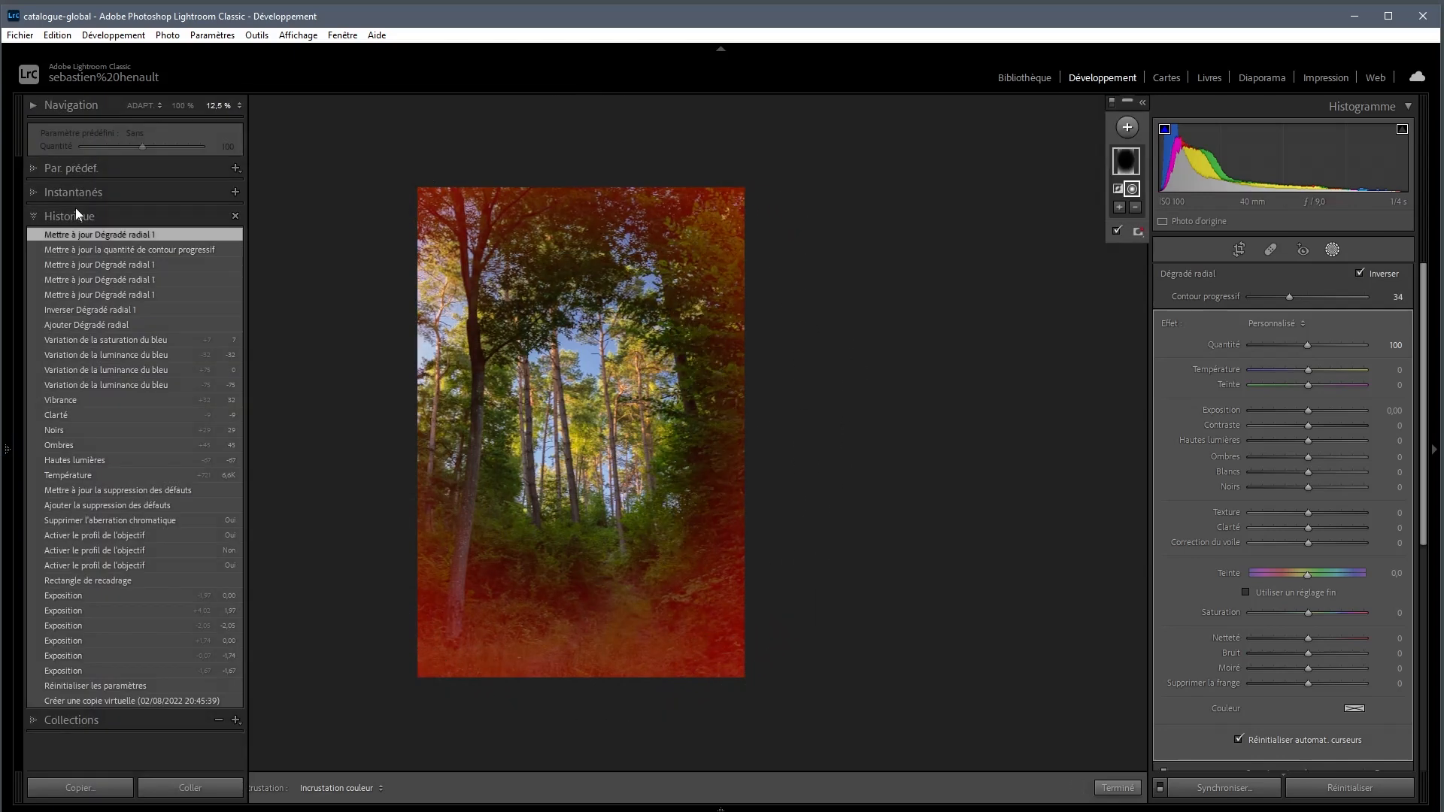
click(138, 107)
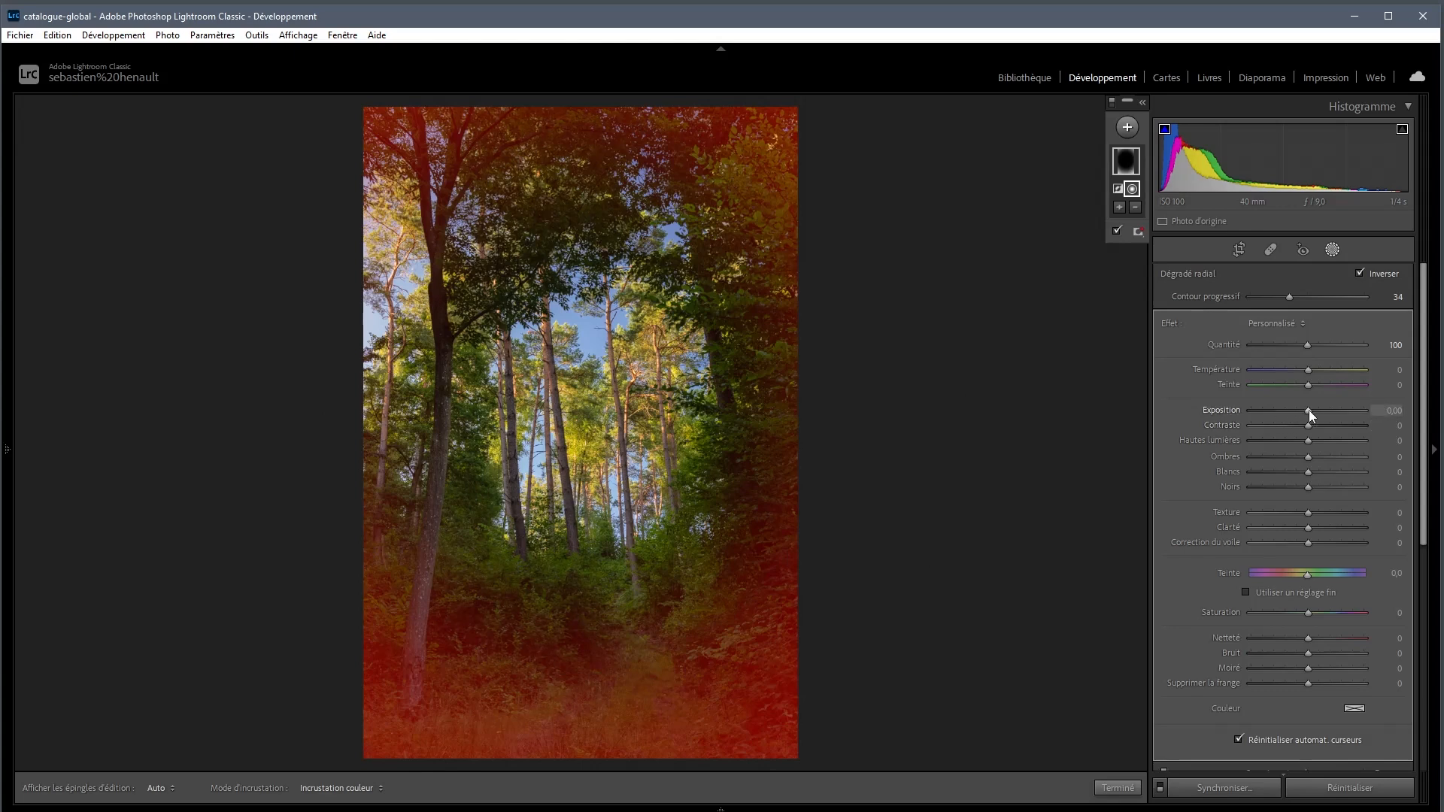
- Hide the mask overlay and set the radial mask's exposure to -1.09, shadows to -47 and blacks to 14
key(o)
drag(1308, 409, 1292, 412)
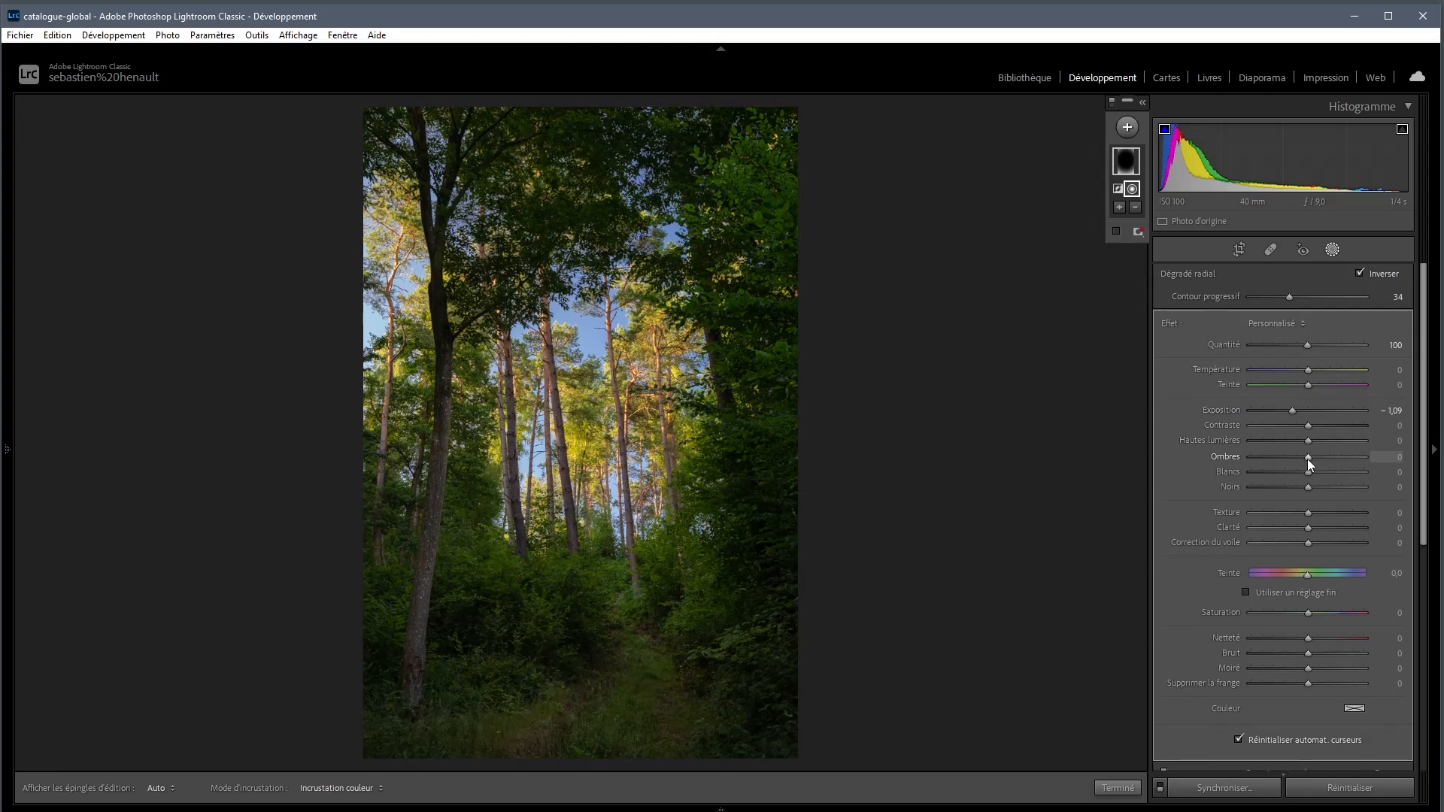
drag(1303, 460, 1285, 461)
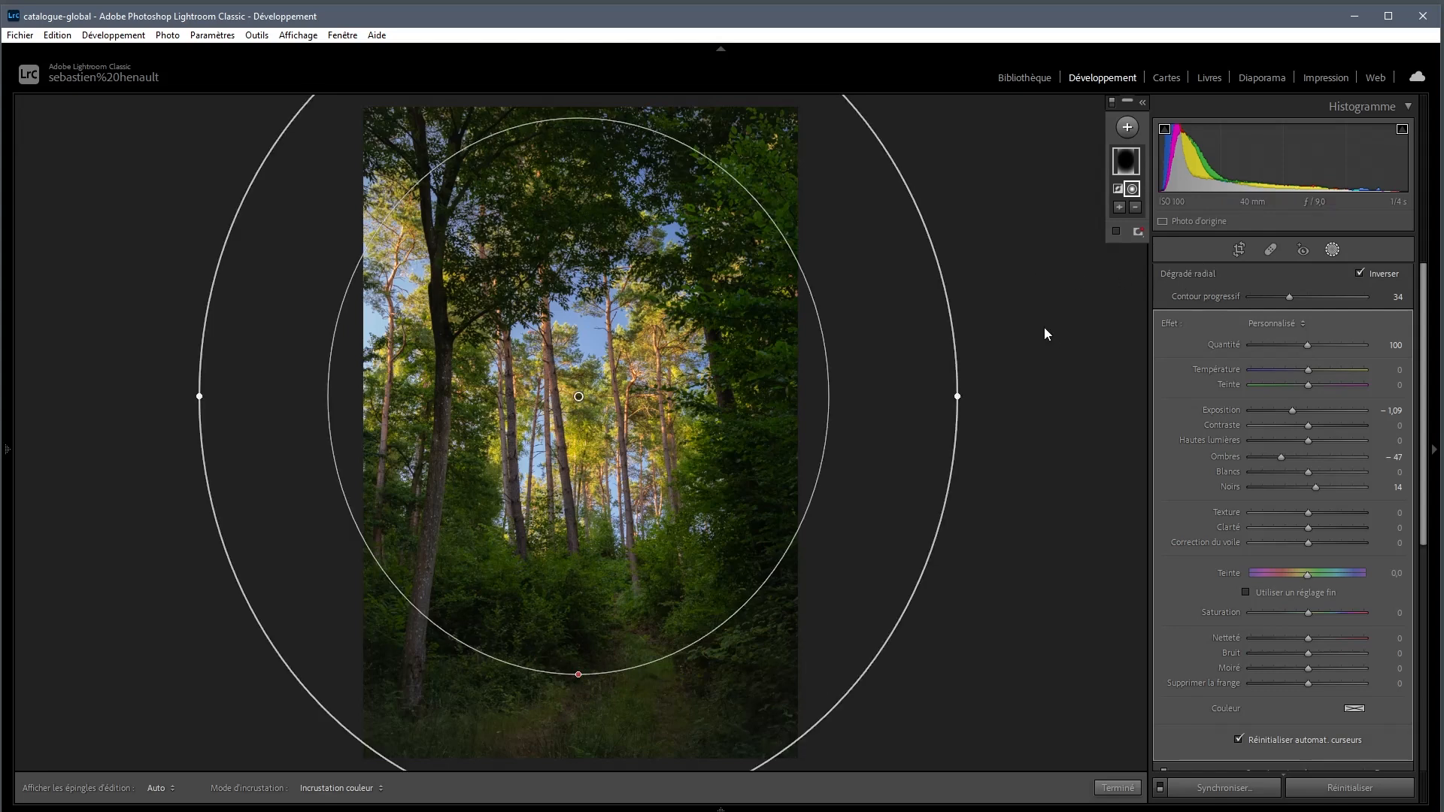
- Hide and show the radial mask to compare the photo with and without the darkened edges
right_click(1128, 163)
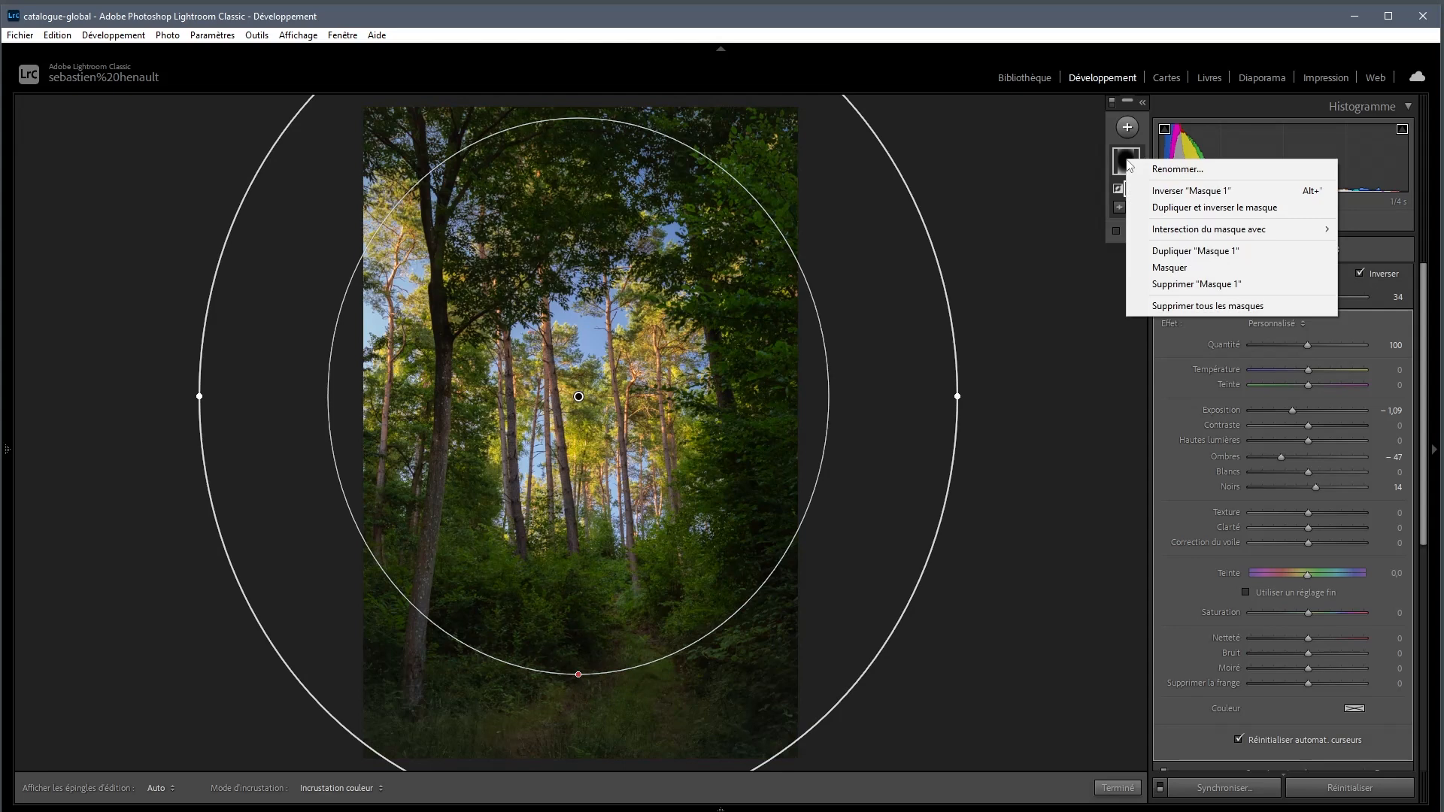
click(1159, 266)
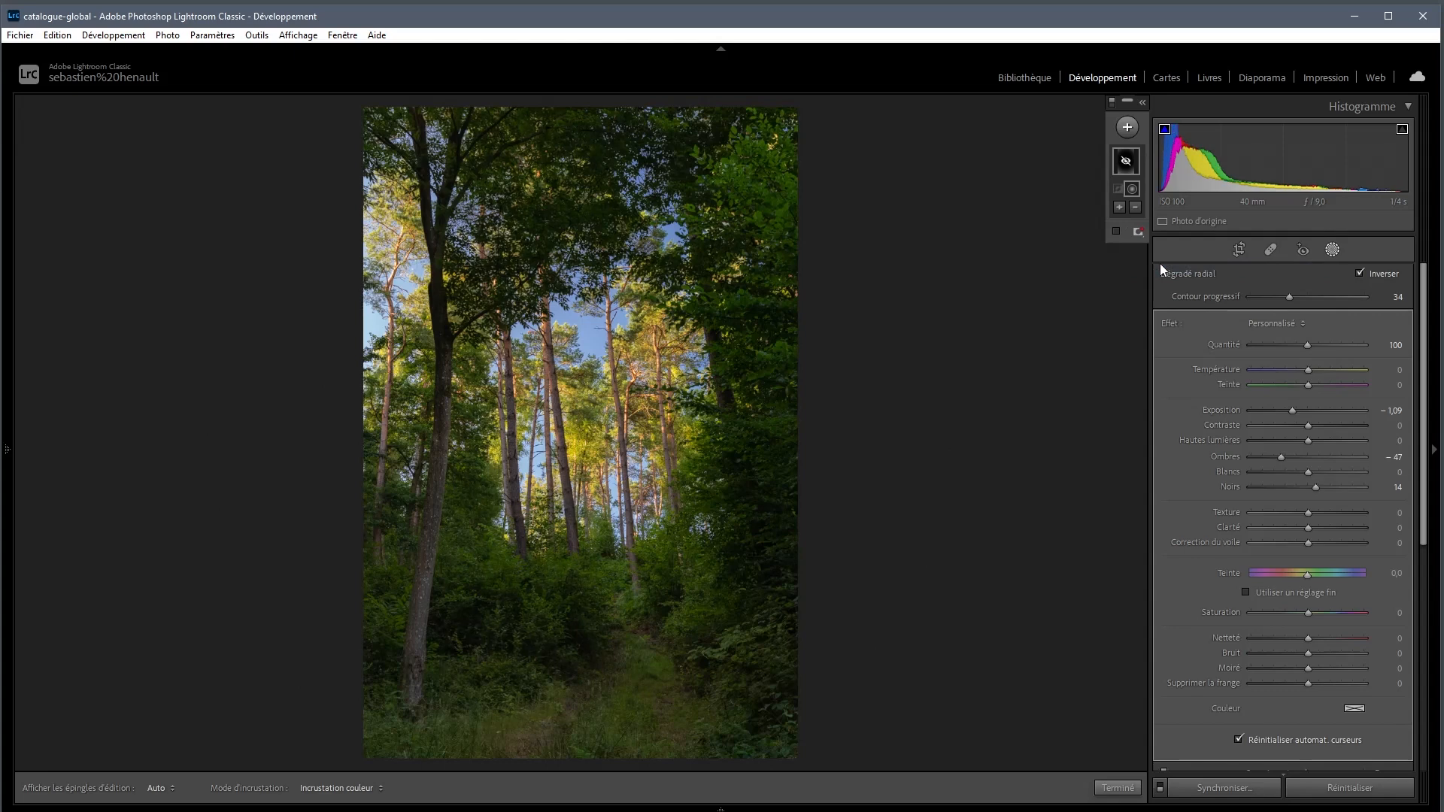
right_click(1127, 160)
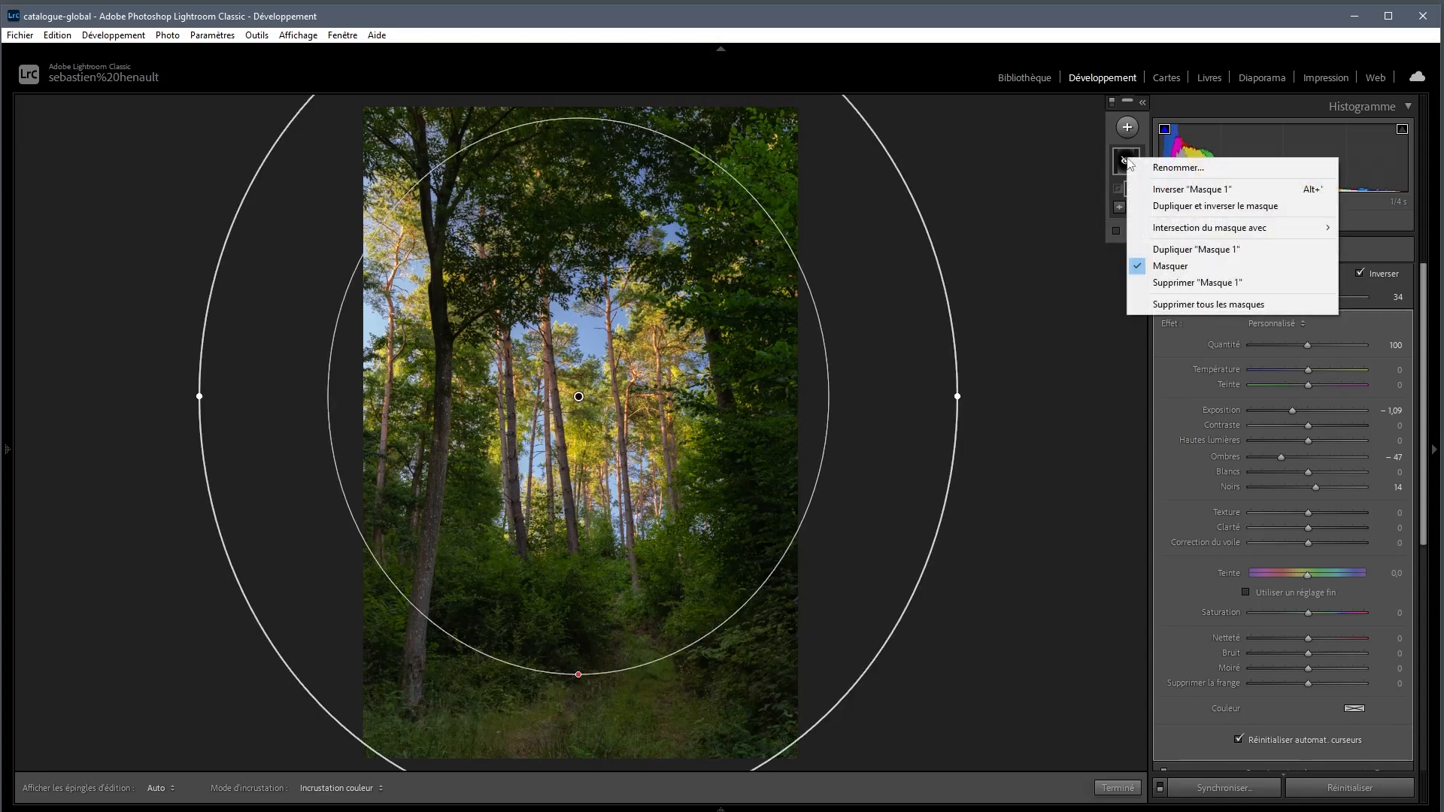
click(1166, 268)
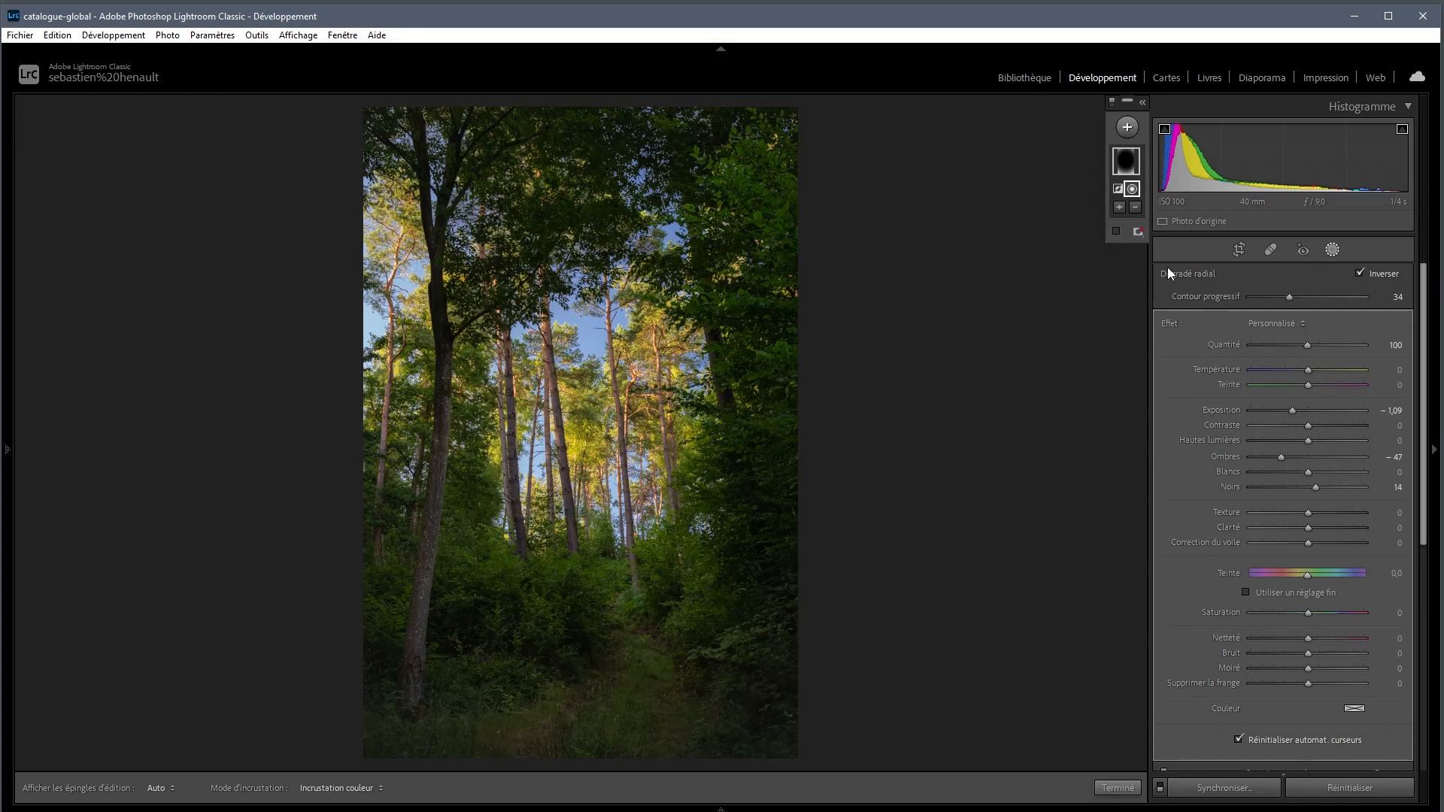
- Subtract from the radial mask with a brush of size 7.0, painting over the grassy forest path
mouse_move(493, 734)
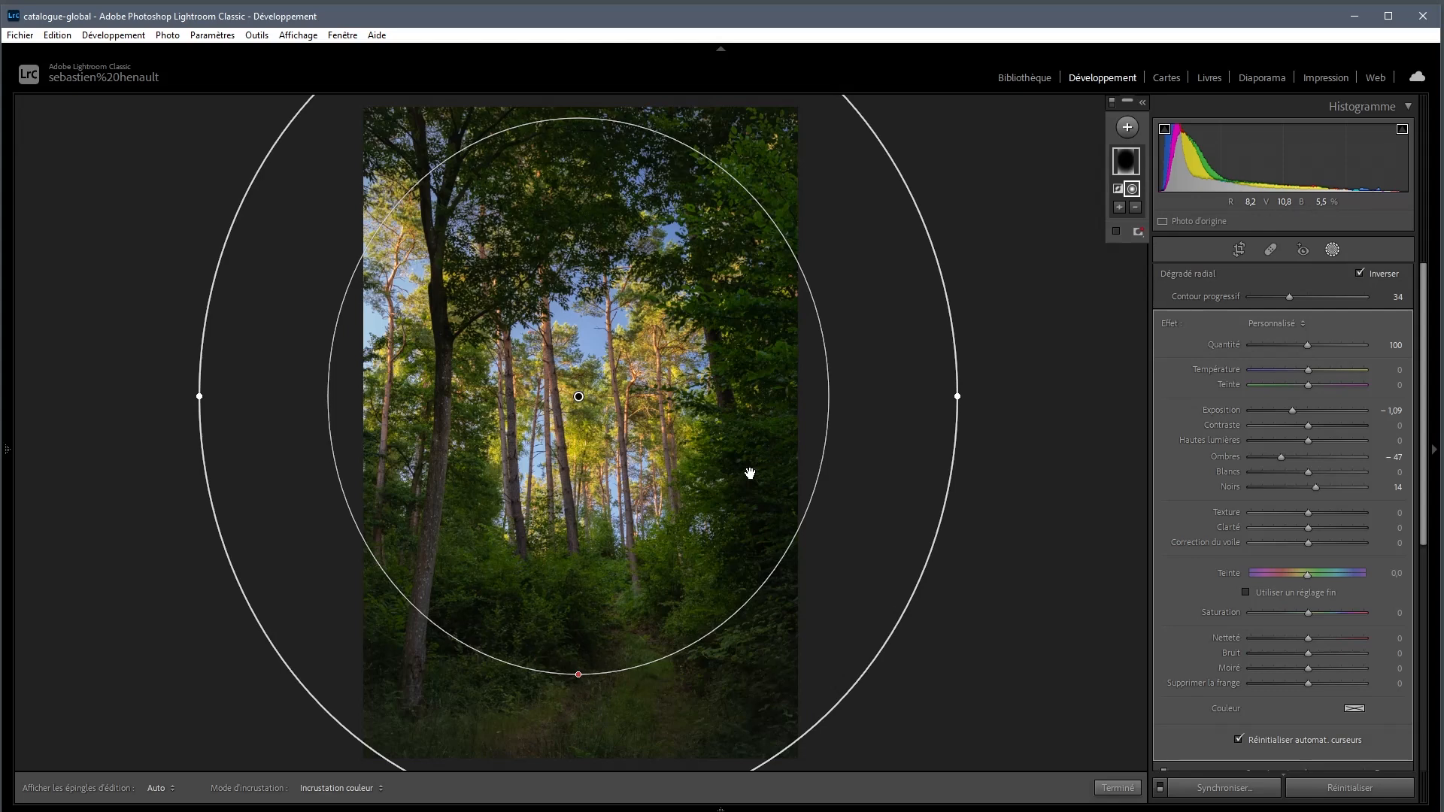
click(1135, 209)
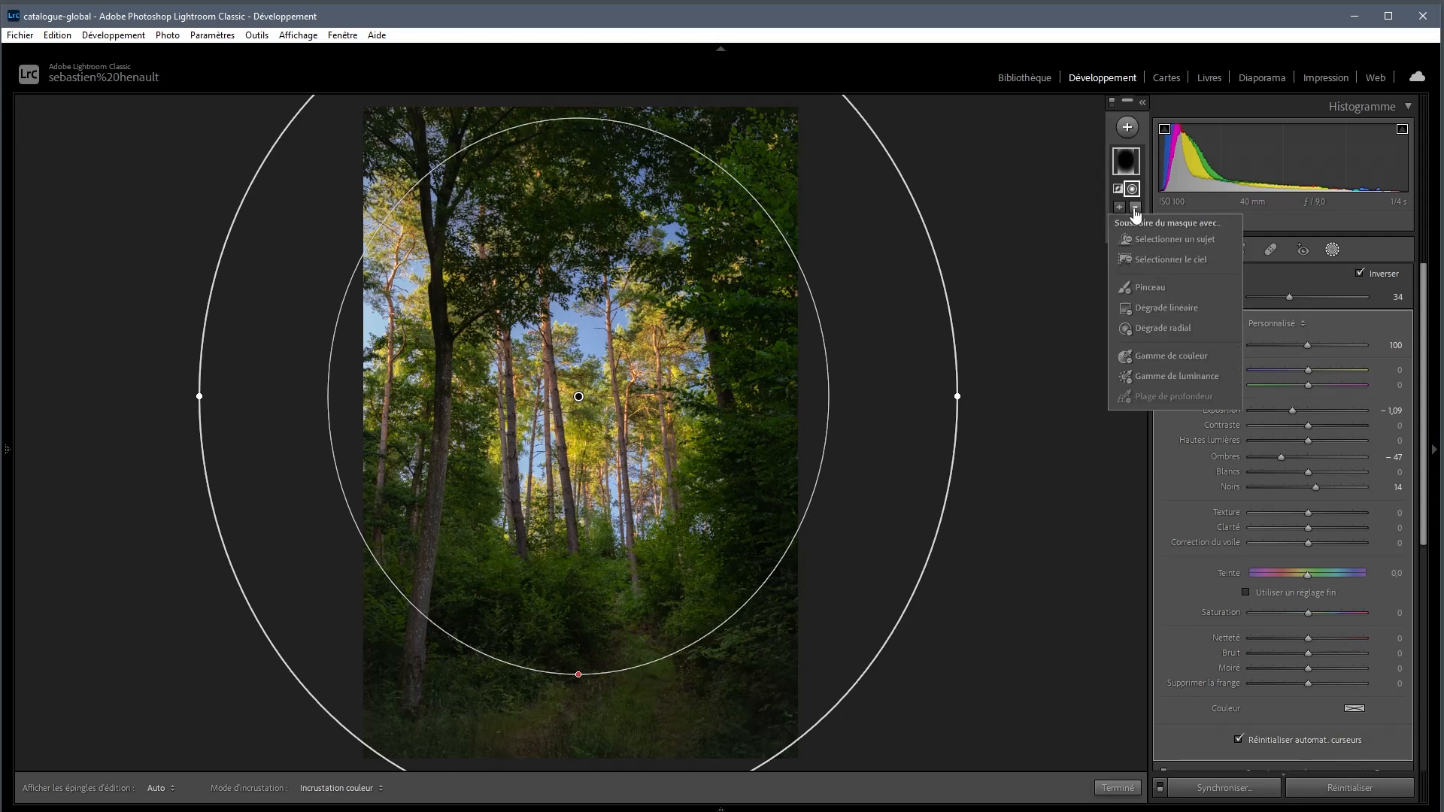
click(1149, 287)
scroll(637, 643, down, 2)
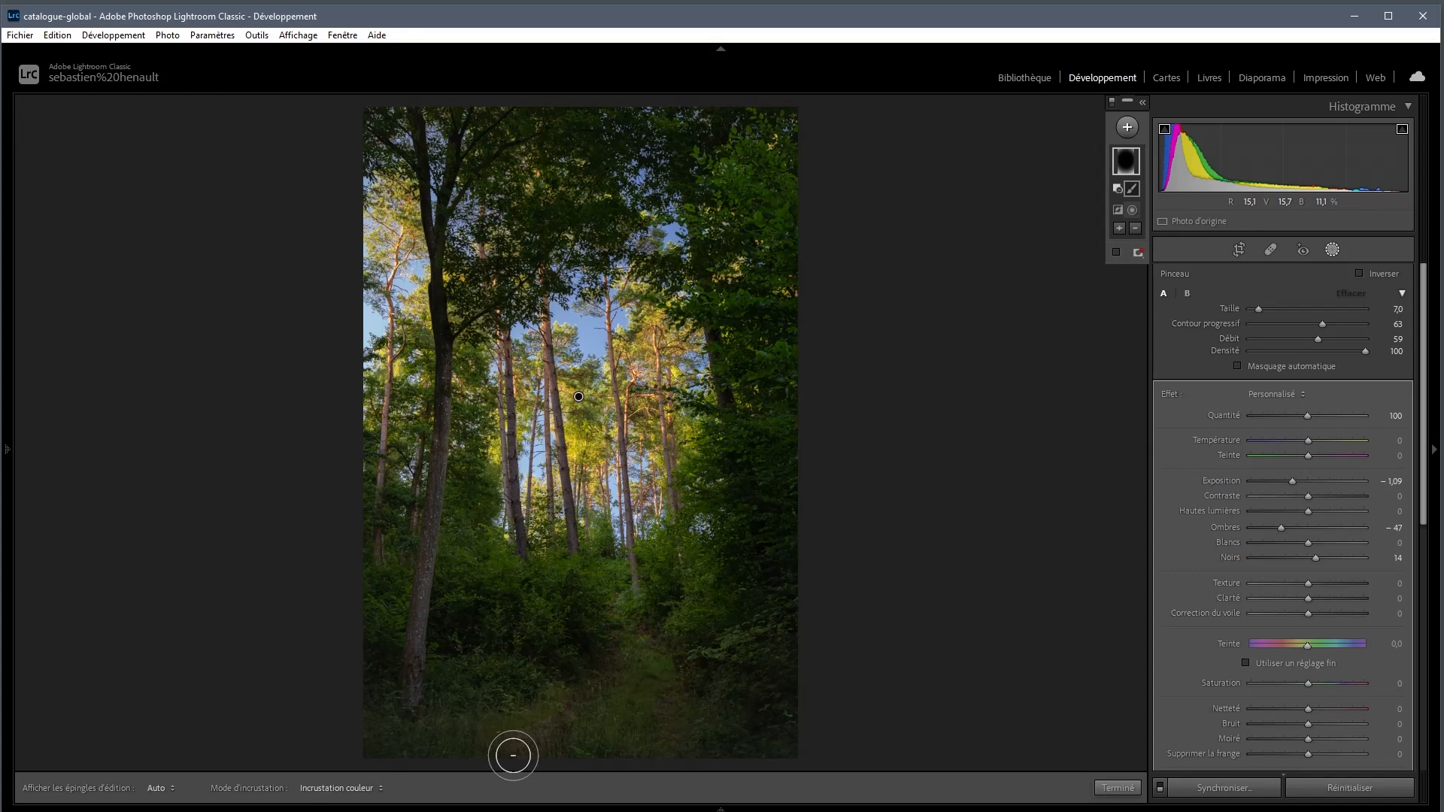
mouse_move(524, 747)
mouse_down()
mouse_move(607, 708)
mouse_move(631, 658)
mouse_move(612, 755)
mouse_move(645, 710)
mouse_move(643, 664)
mouse_move(688, 755)
mouse_move(657, 692)
mouse_up()
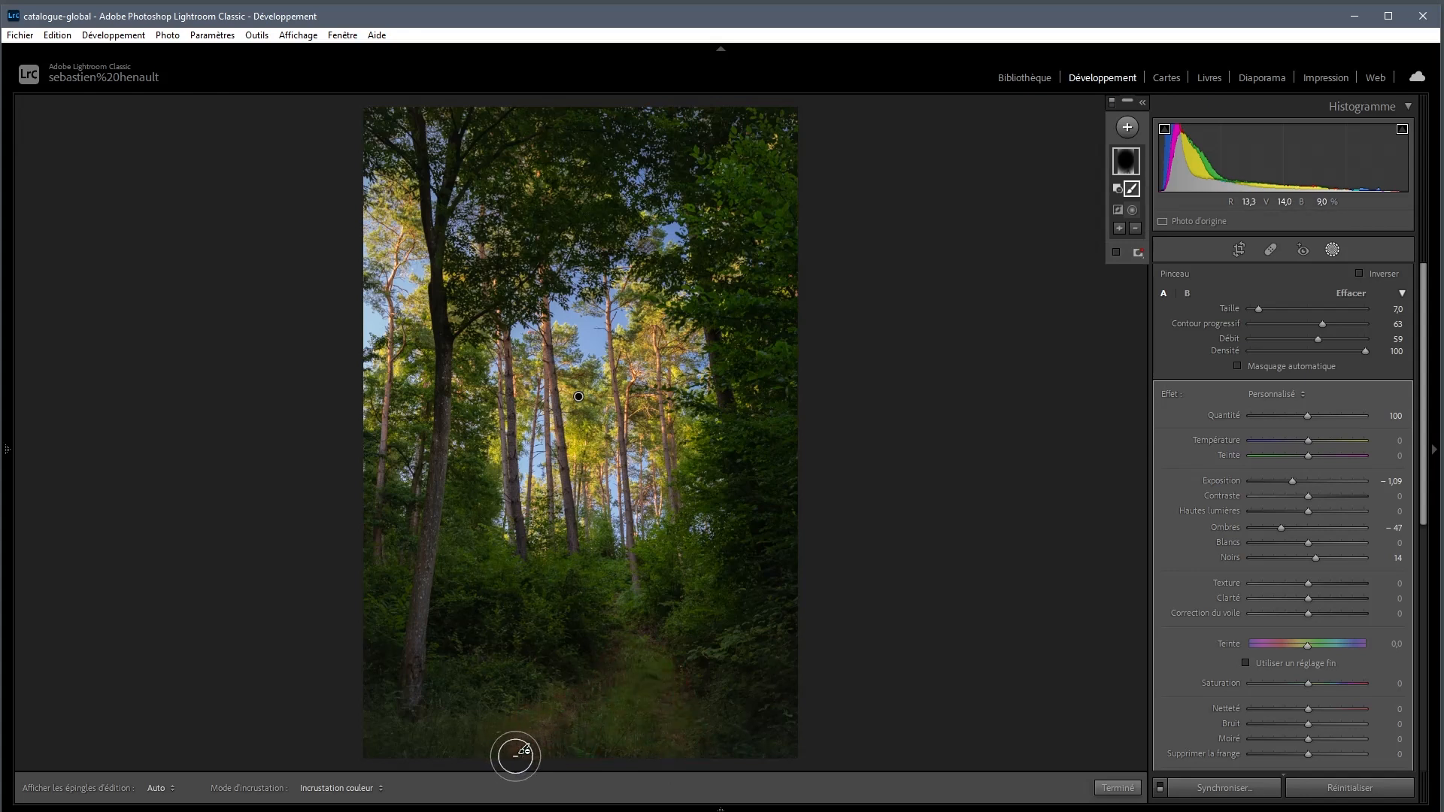
- Using the mask overlay as a guide, brush the rest of the path out of the mask down to the photo's lower edge
mouse_move(525, 750)
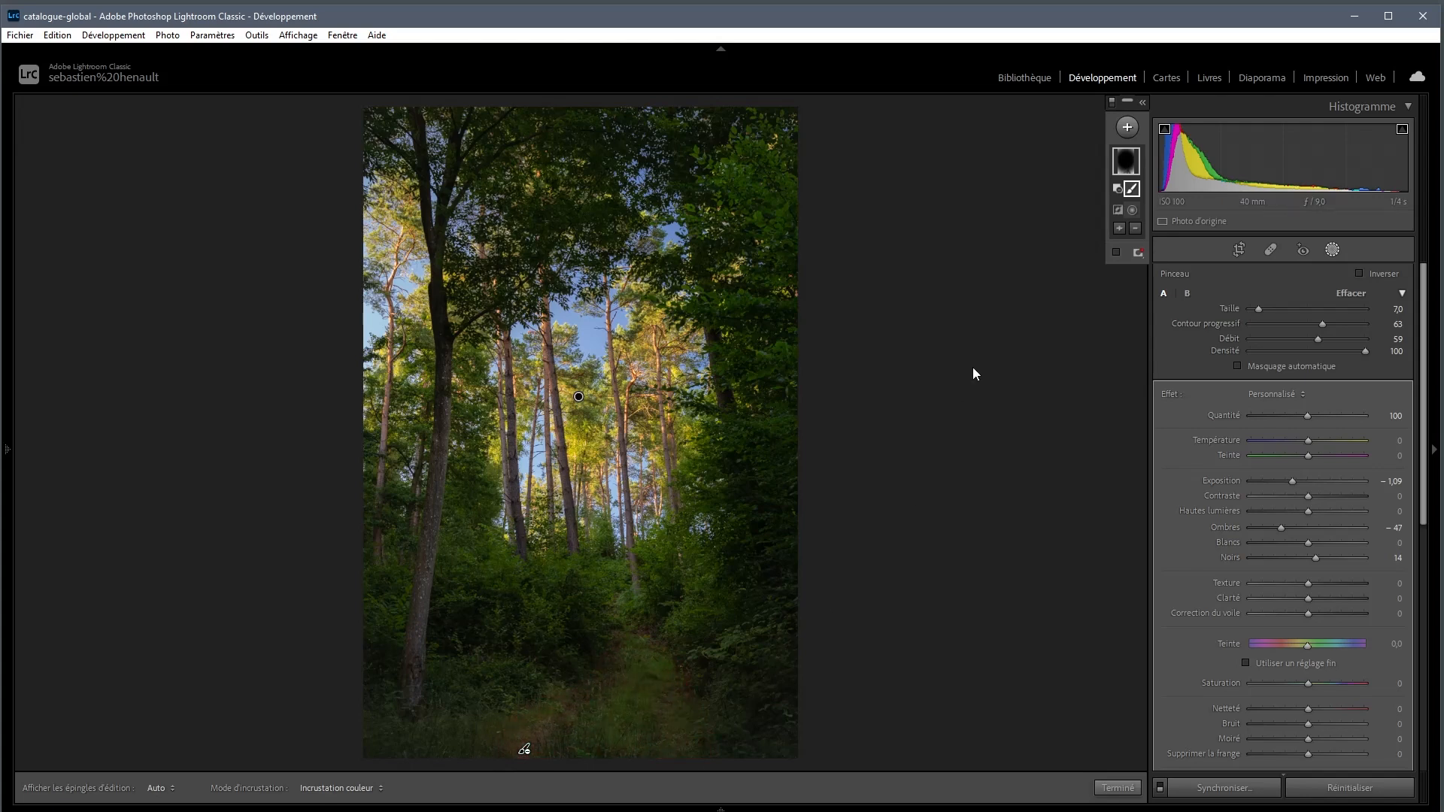
click(1116, 253)
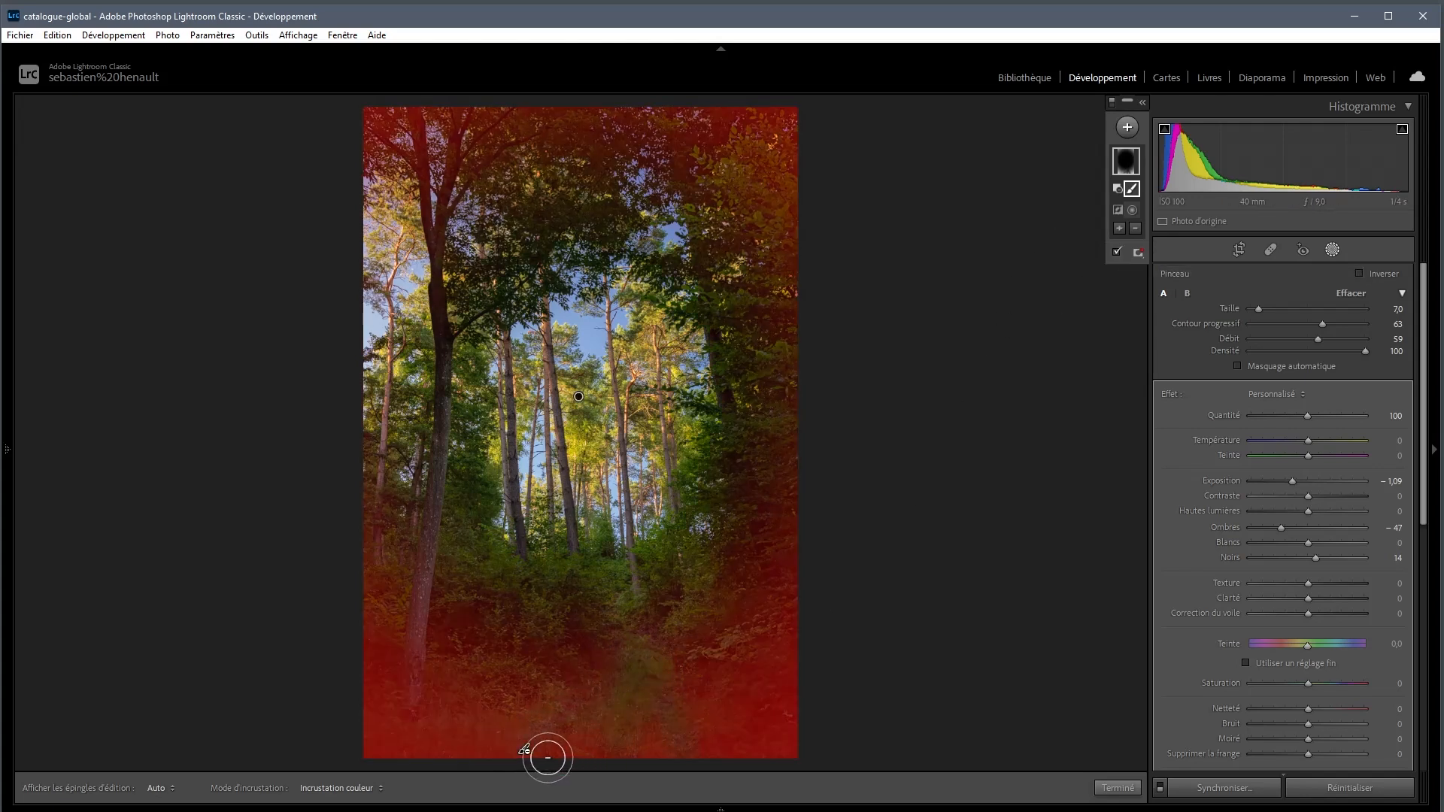
key(h)
mouse_move(635, 692)
mouse_down()
mouse_move(651, 751)
mouse_move(642, 673)
mouse_move(694, 747)
mouse_move(635, 735)
mouse_move(574, 751)
mouse_move(616, 690)
mouse_move(616, 732)
mouse_move(545, 757)
mouse_move(662, 758)
mouse_move(548, 751)
mouse_move(622, 686)
mouse_move(664, 737)
mouse_move(654, 761)
mouse_move(625, 756)
mouse_up()
key(h)
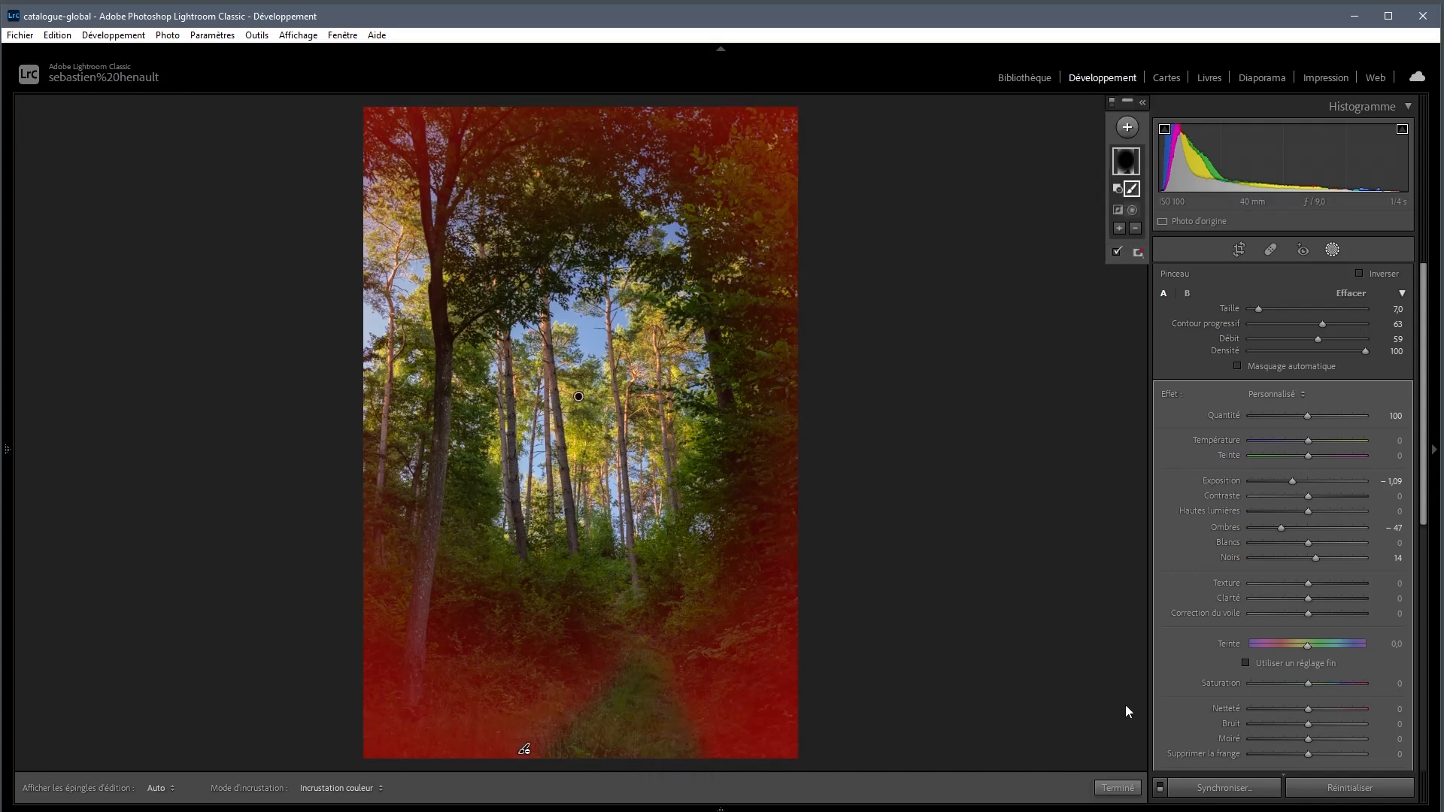
click(1117, 252)
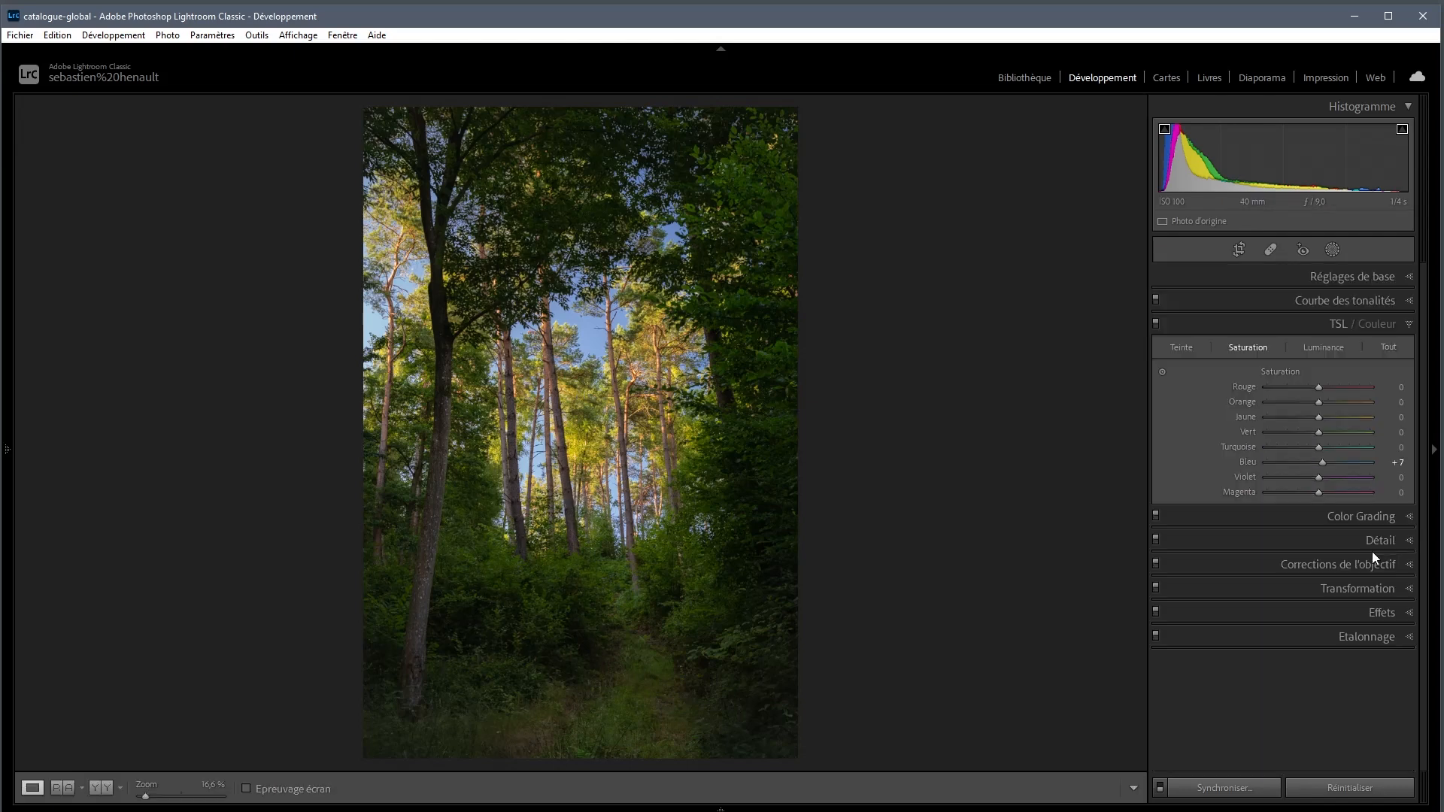
- In the Detail settings, set the sharpening radius (Rayon) to 0.5 and the sharpening detail (Détail) to 100
click(1329, 543)
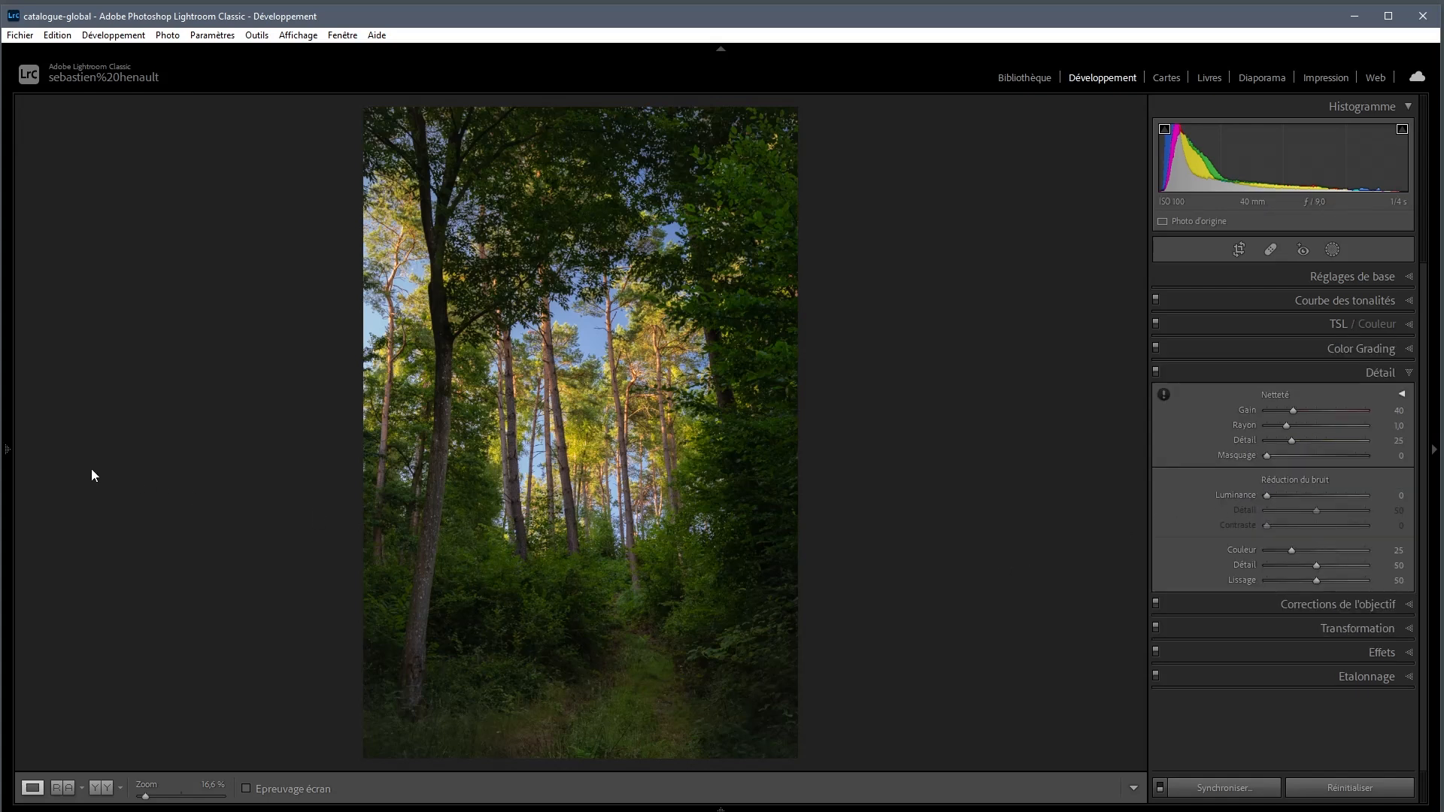
mouse_move(6, 449)
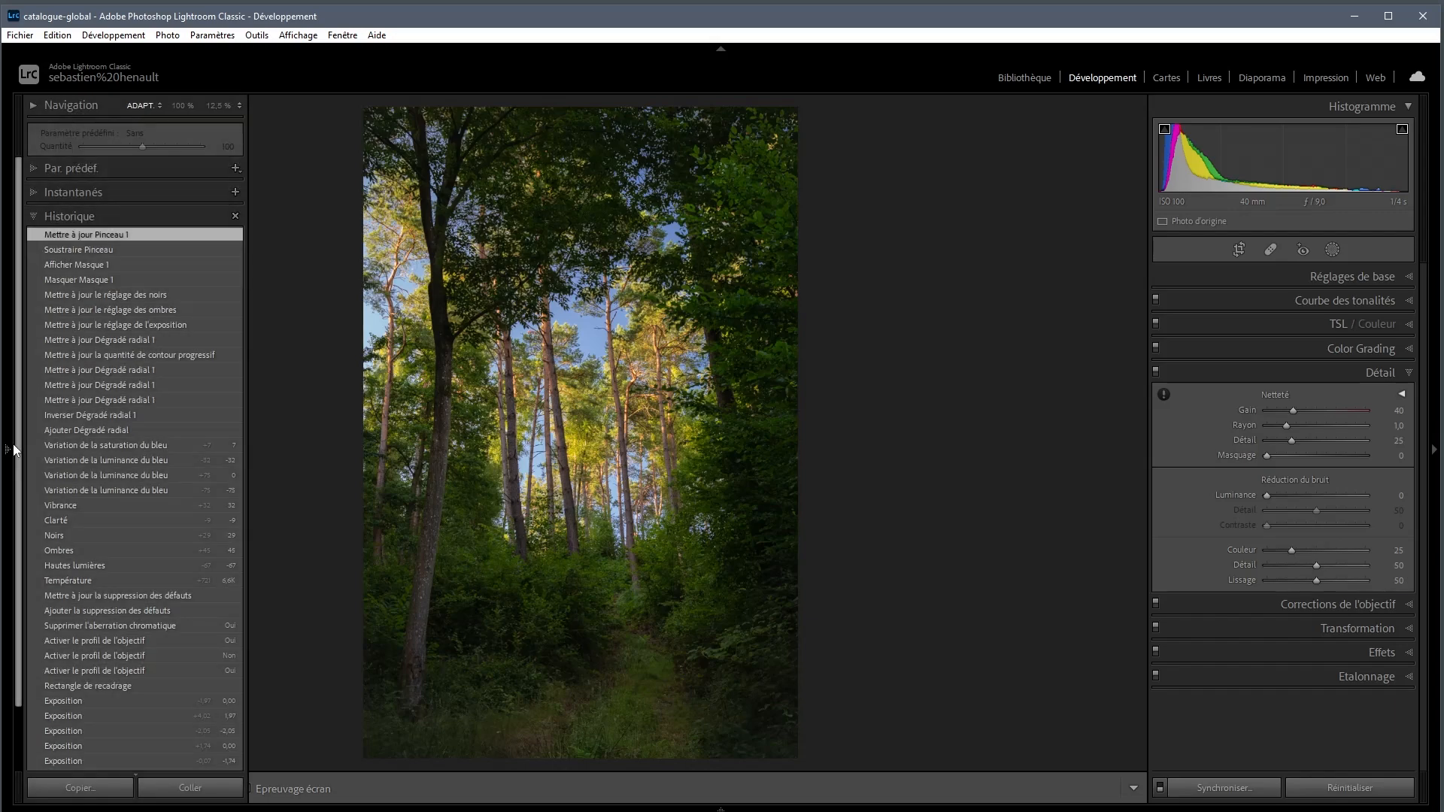
click(178, 108)
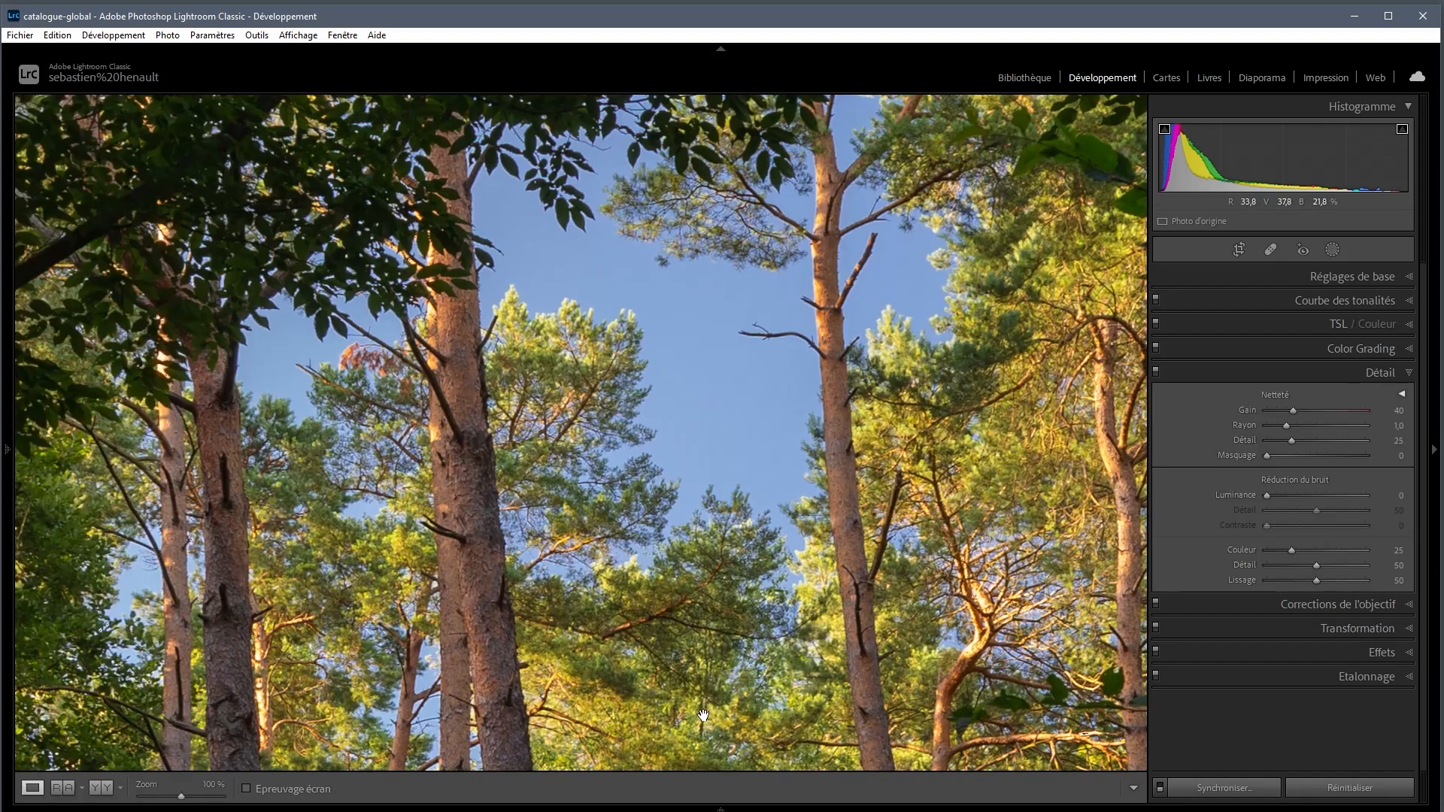
drag(703, 706, 742, 297)
drag(751, 512, 724, 248)
drag(743, 572, 715, 229)
drag(679, 594, 554, 413)
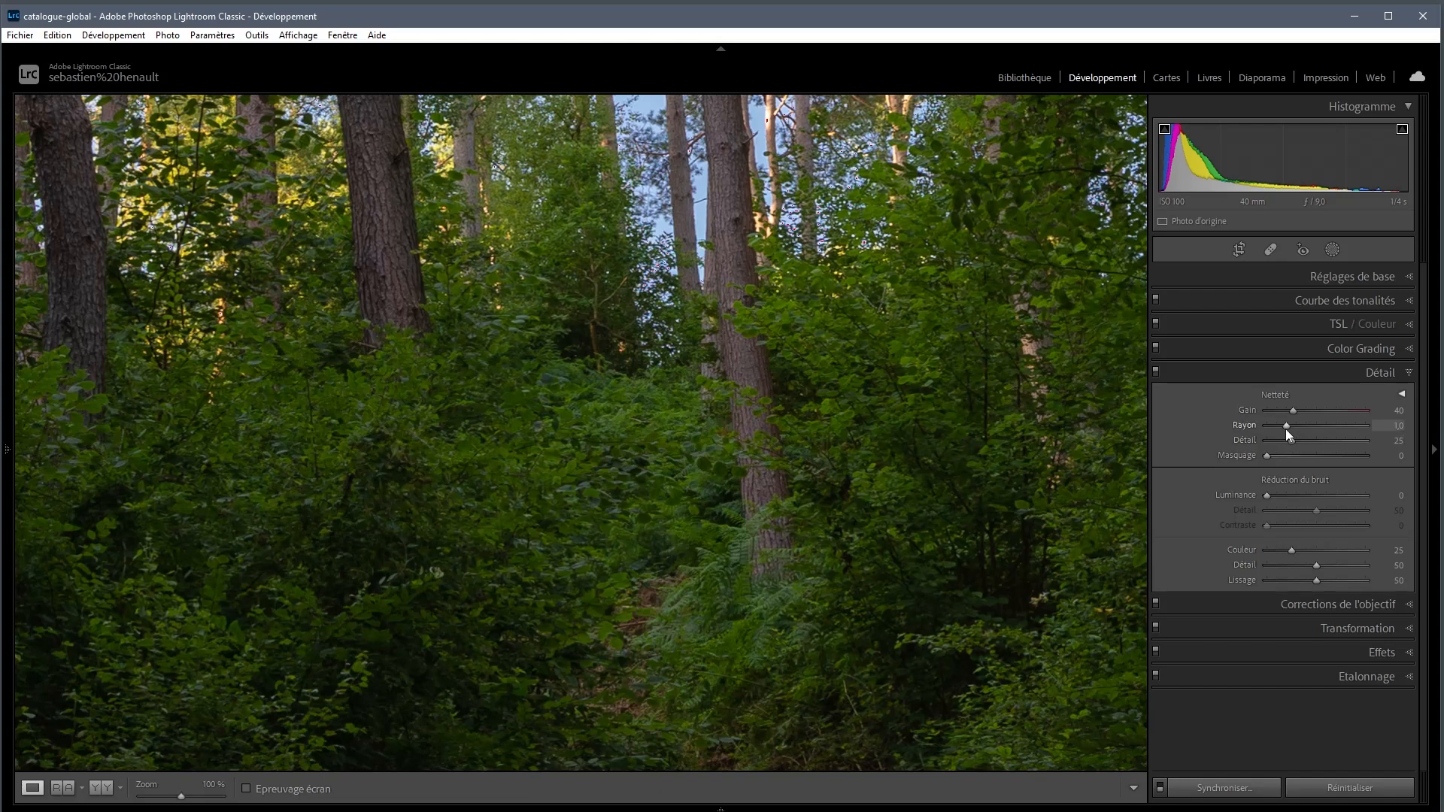
drag(1284, 428, 1239, 430)
drag(1340, 441, 1392, 448)
- Raise the sharpening amount (Gain) to 57
drag(618, 298, 759, 380)
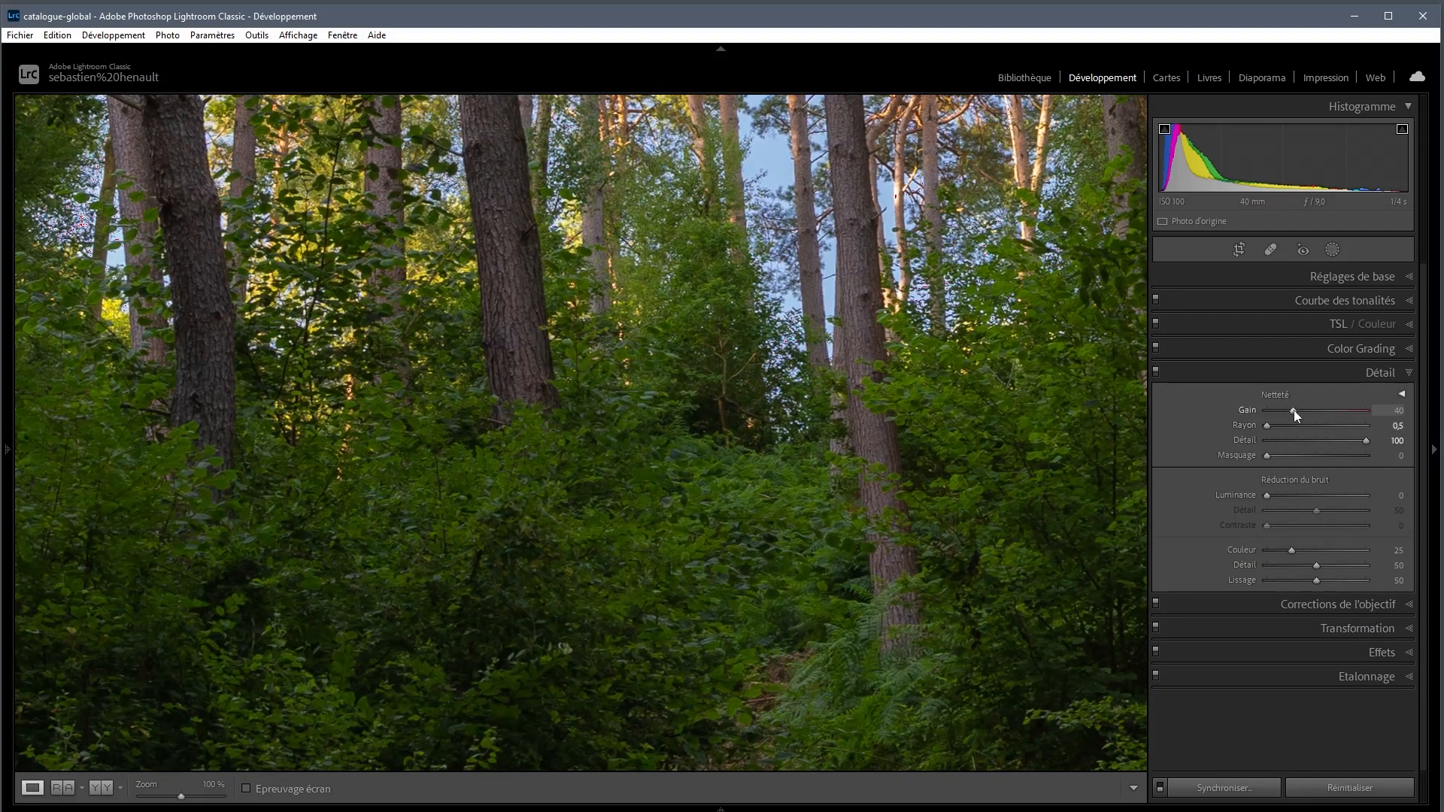
drag(1295, 414, 1296, 413)
drag(1301, 412, 1305, 413)
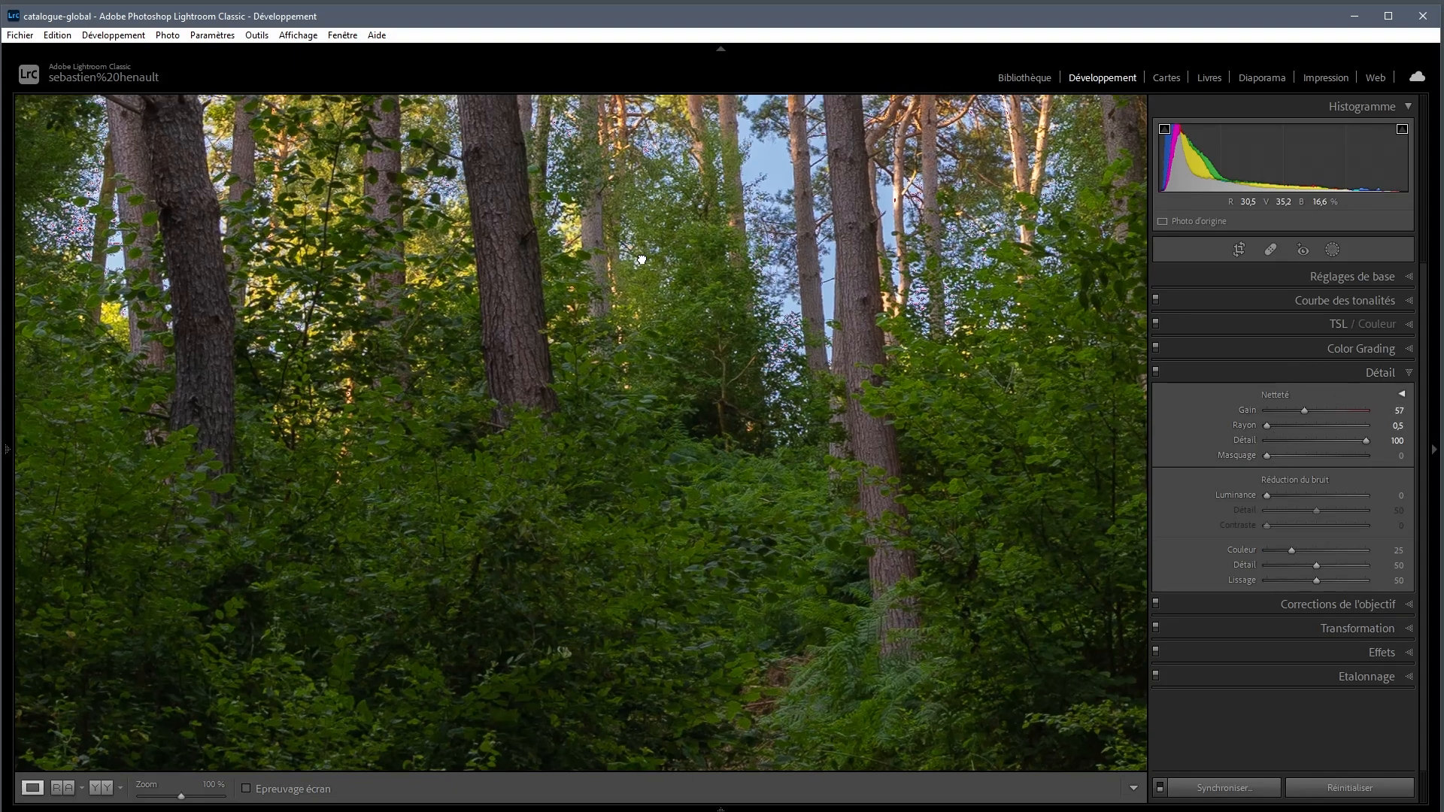
- Examine the sharpening at 100% across the treetops, sky, tree trunks and dark undergrowth
drag(642, 259, 654, 515)
drag(686, 241, 763, 529)
drag(580, 259, 706, 534)
drag(690, 266, 627, 463)
drag(893, 199, 851, 369)
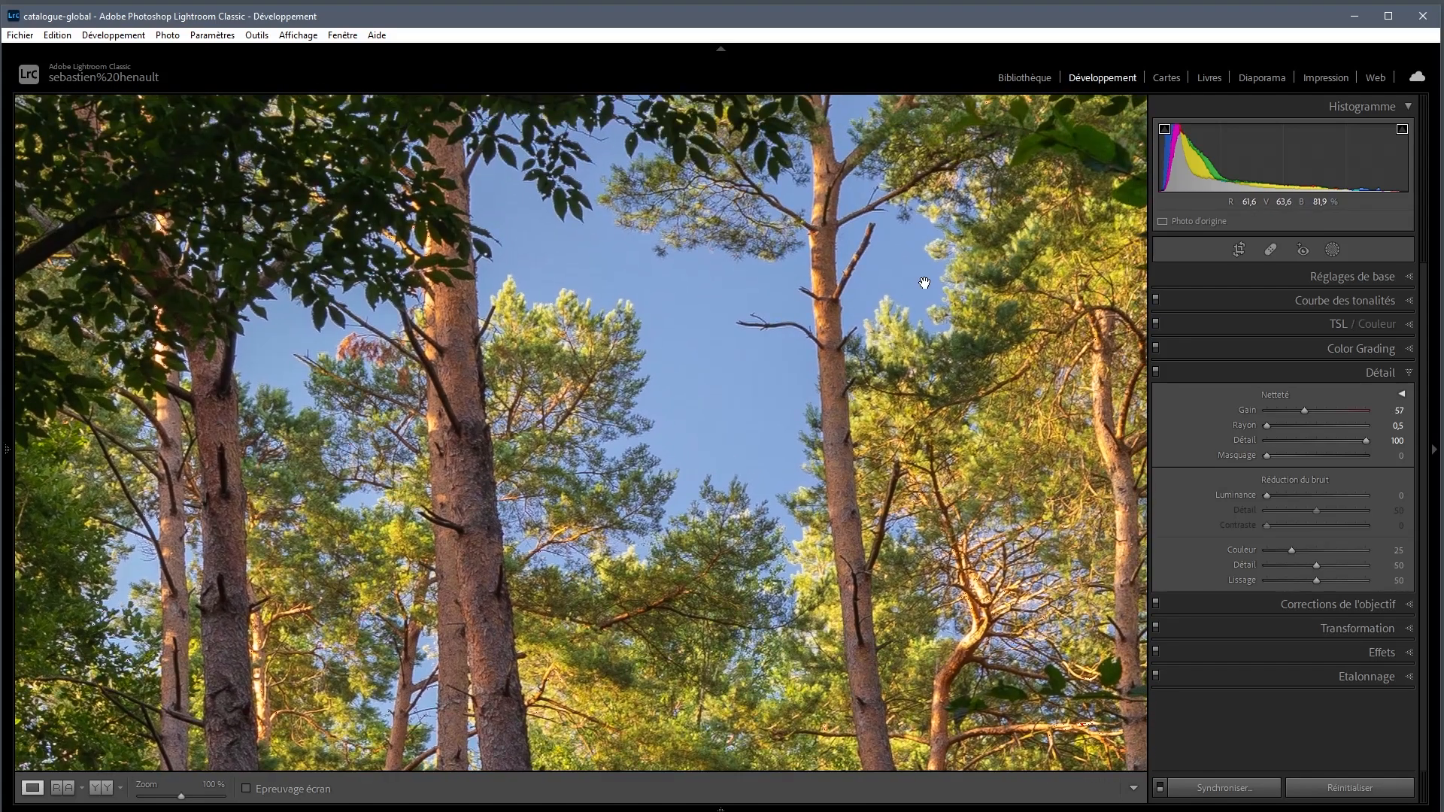
drag(813, 430, 853, 234)
drag(518, 565, 746, 203)
drag(855, 475, 676, 254)
drag(718, 546, 671, 210)
drag(718, 512, 613, 251)
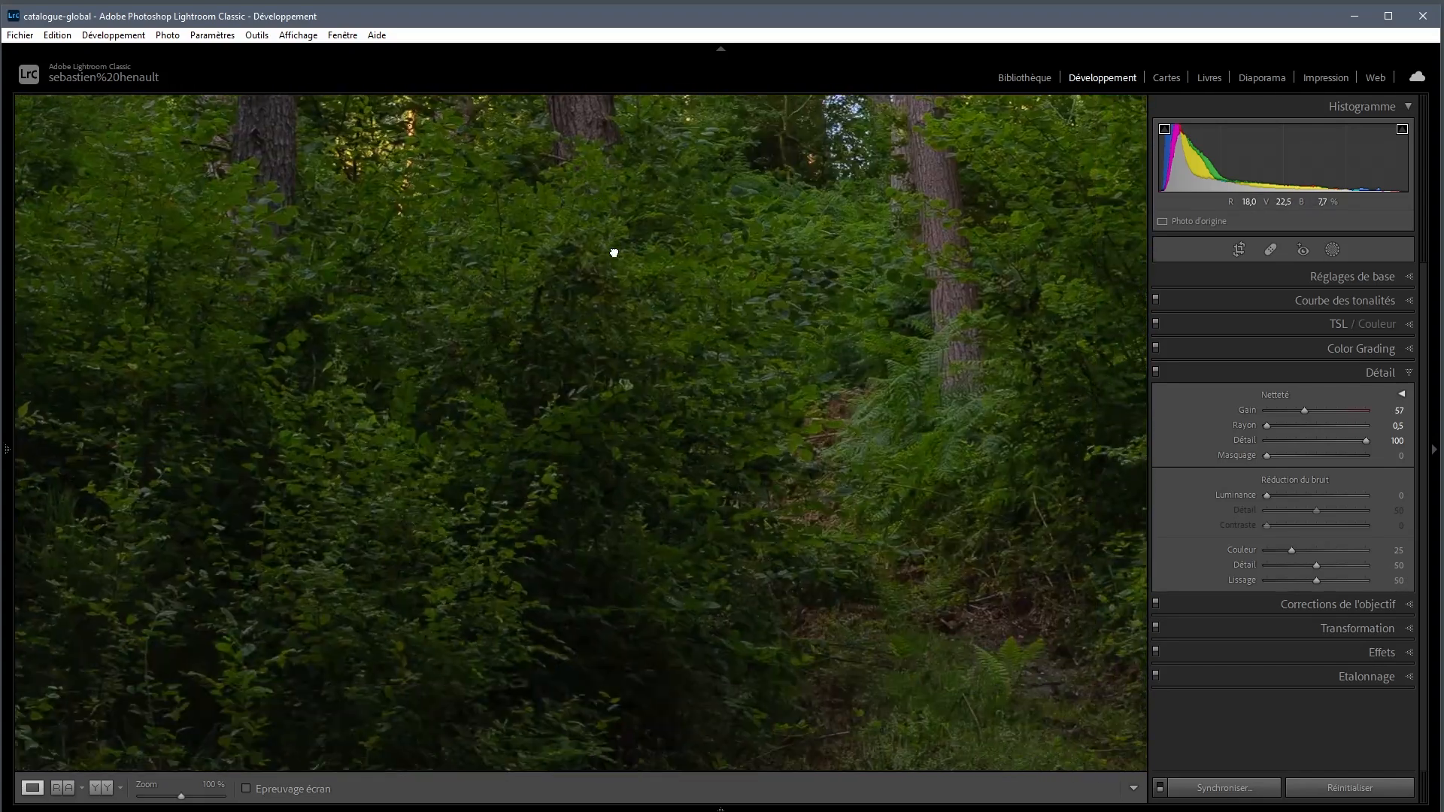
- Switch the Detail adjustments off and on over the undergrowth and the tree trunks to compare sharpness, ending on the whole photo
click(1156, 372)
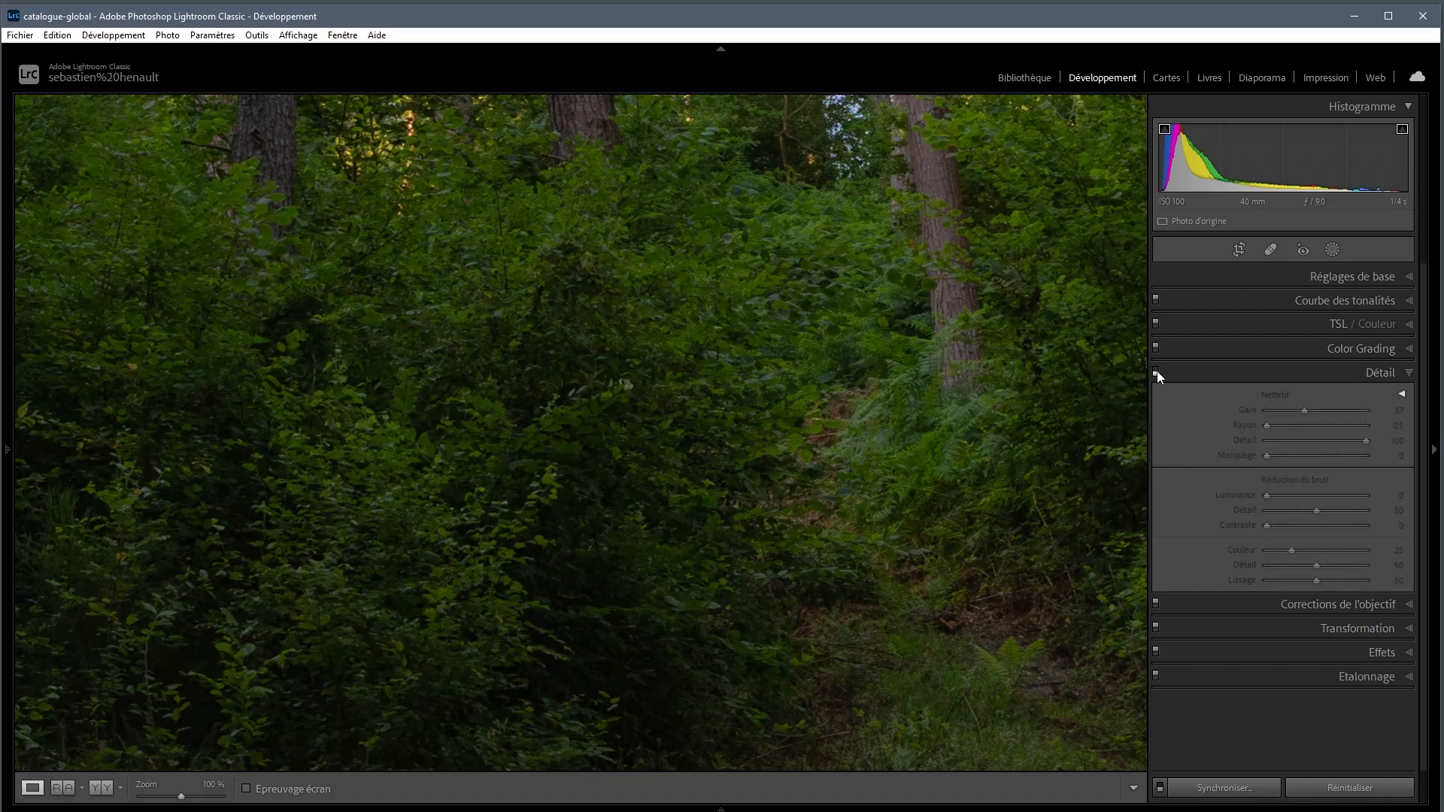
click(1156, 372)
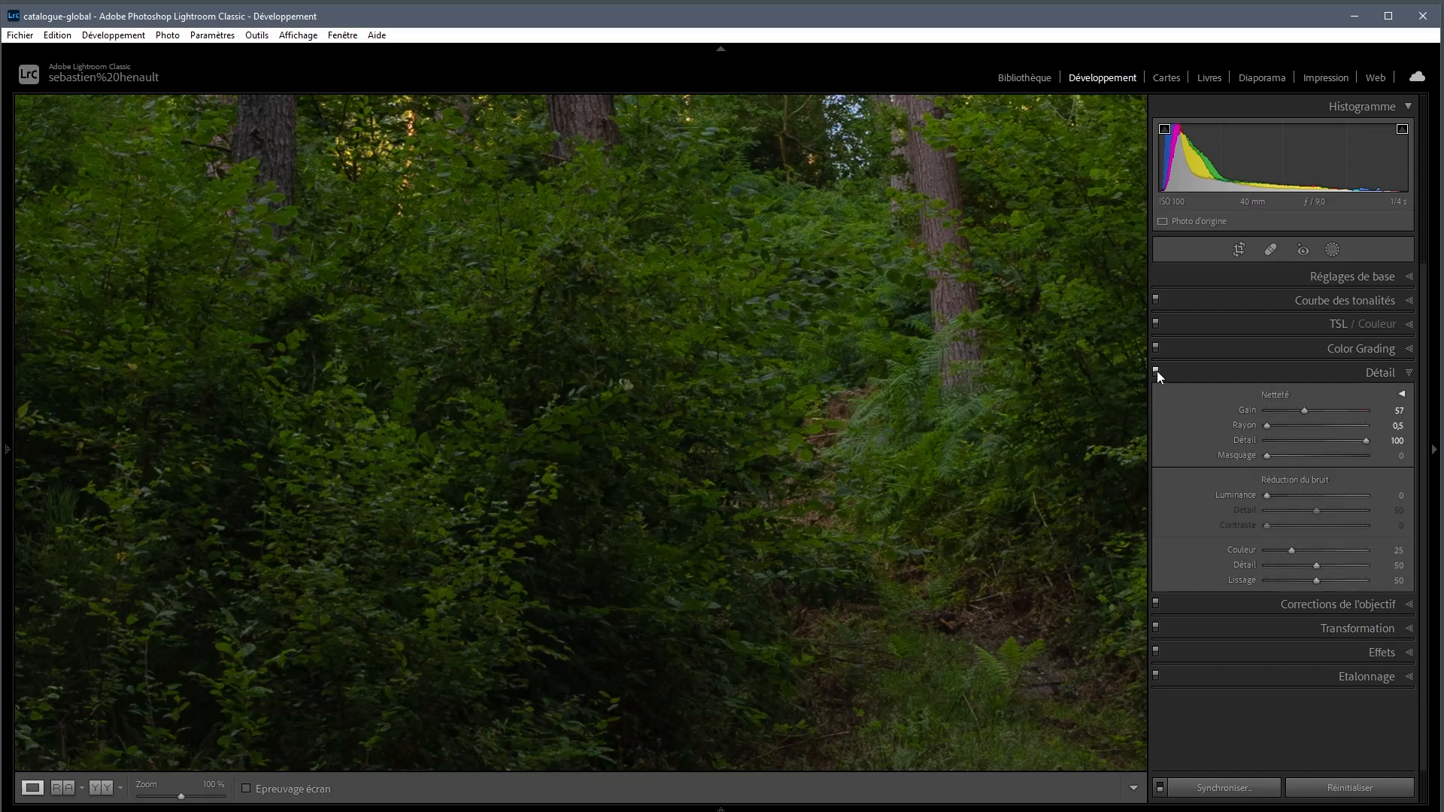
drag(855, 247, 803, 616)
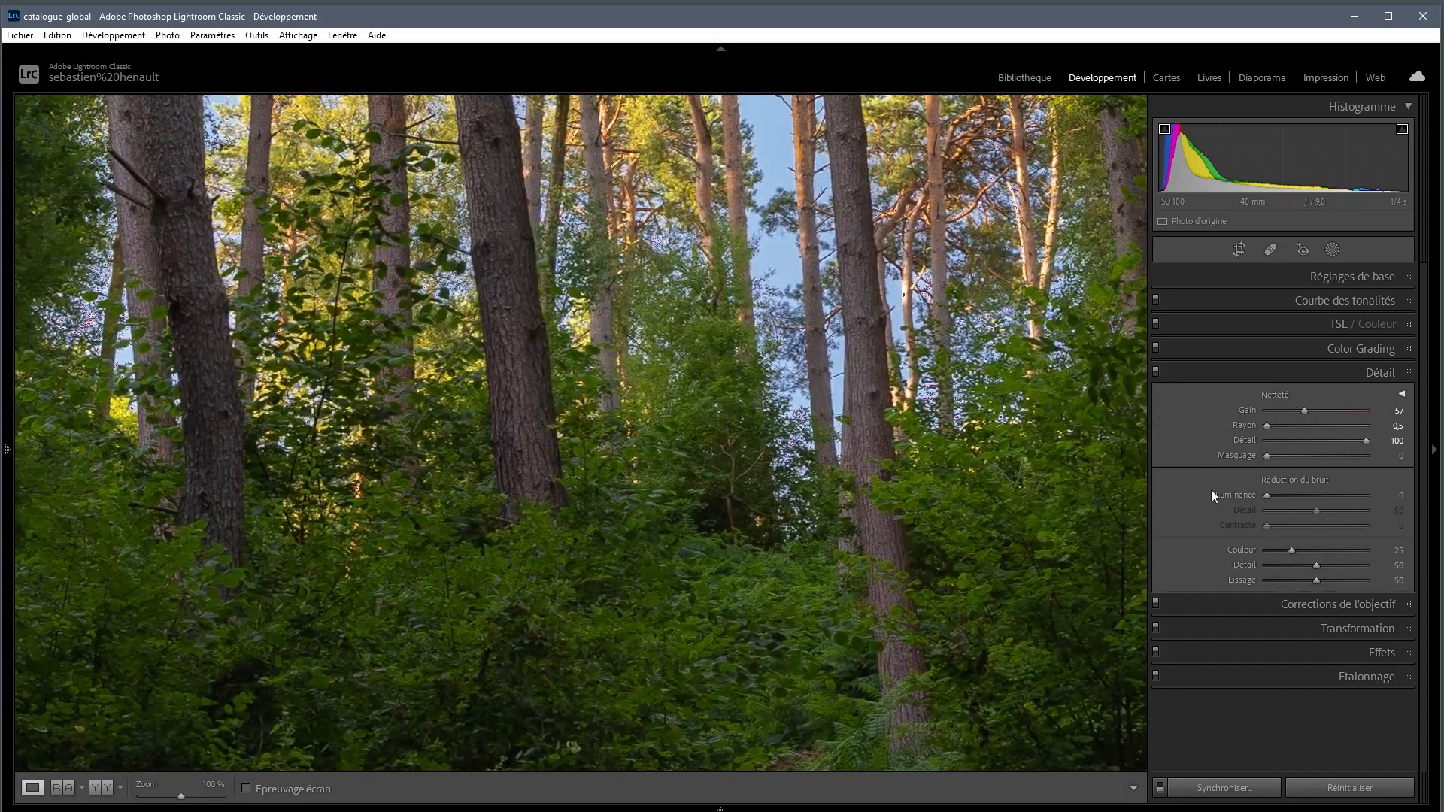
click(1156, 372)
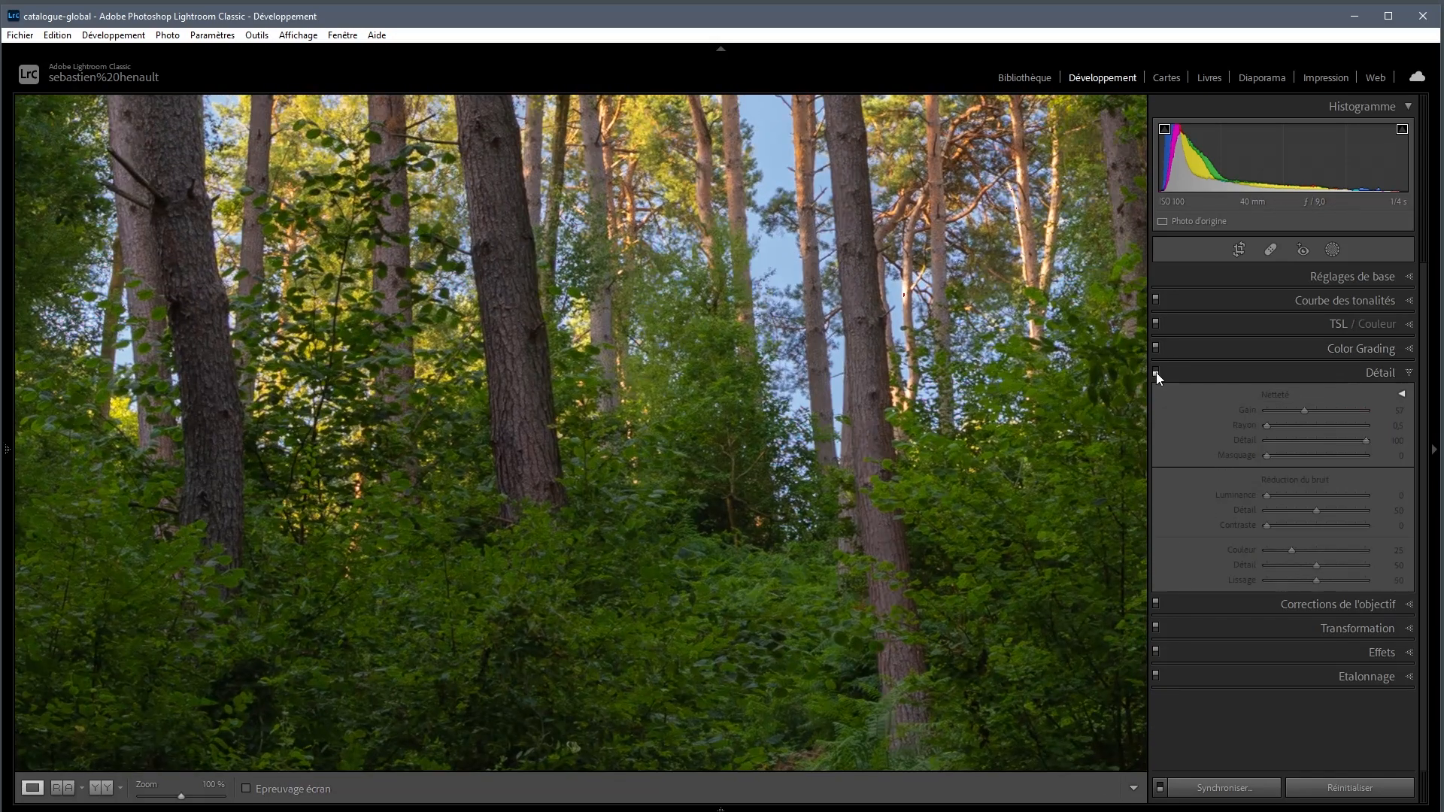
click(1157, 373)
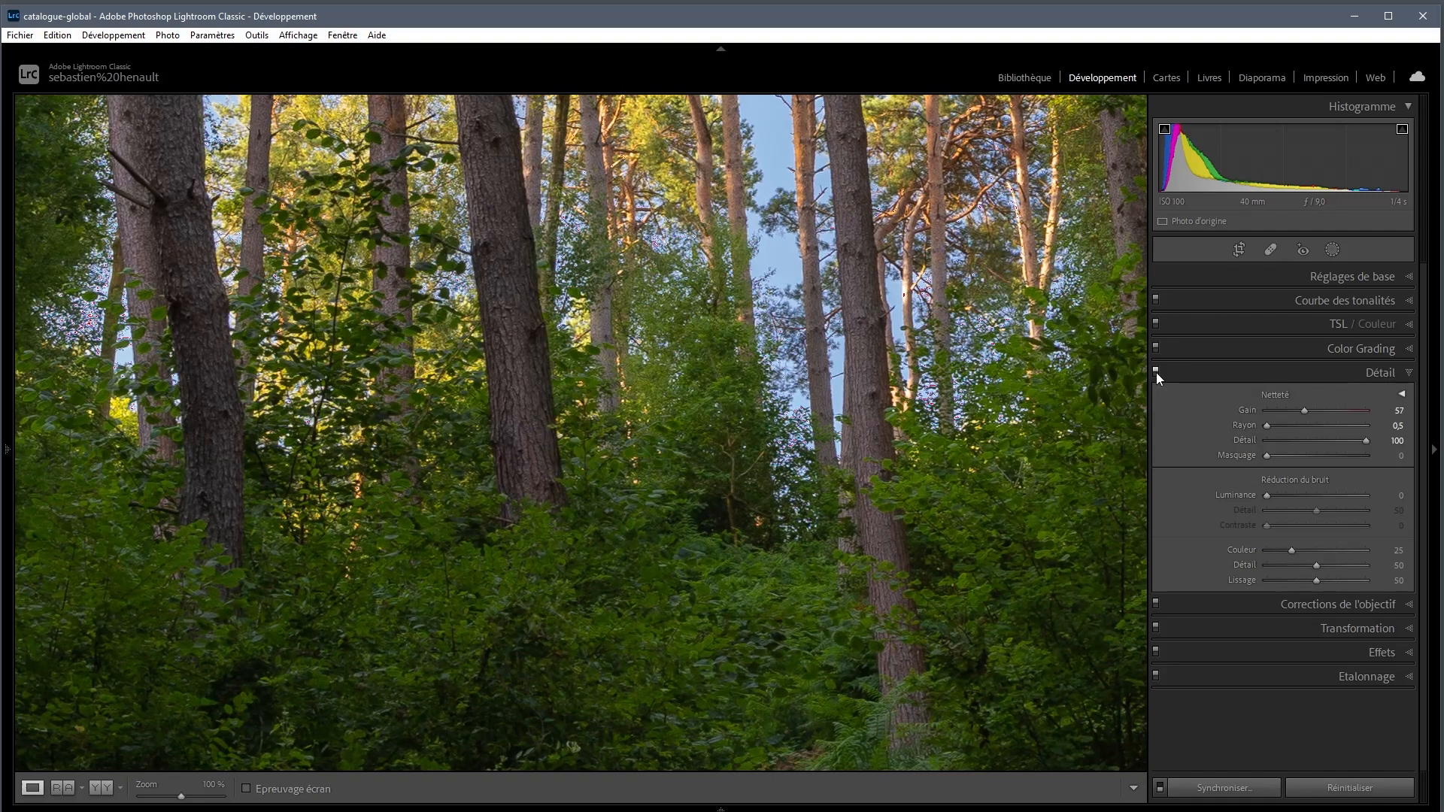
click(444, 417)
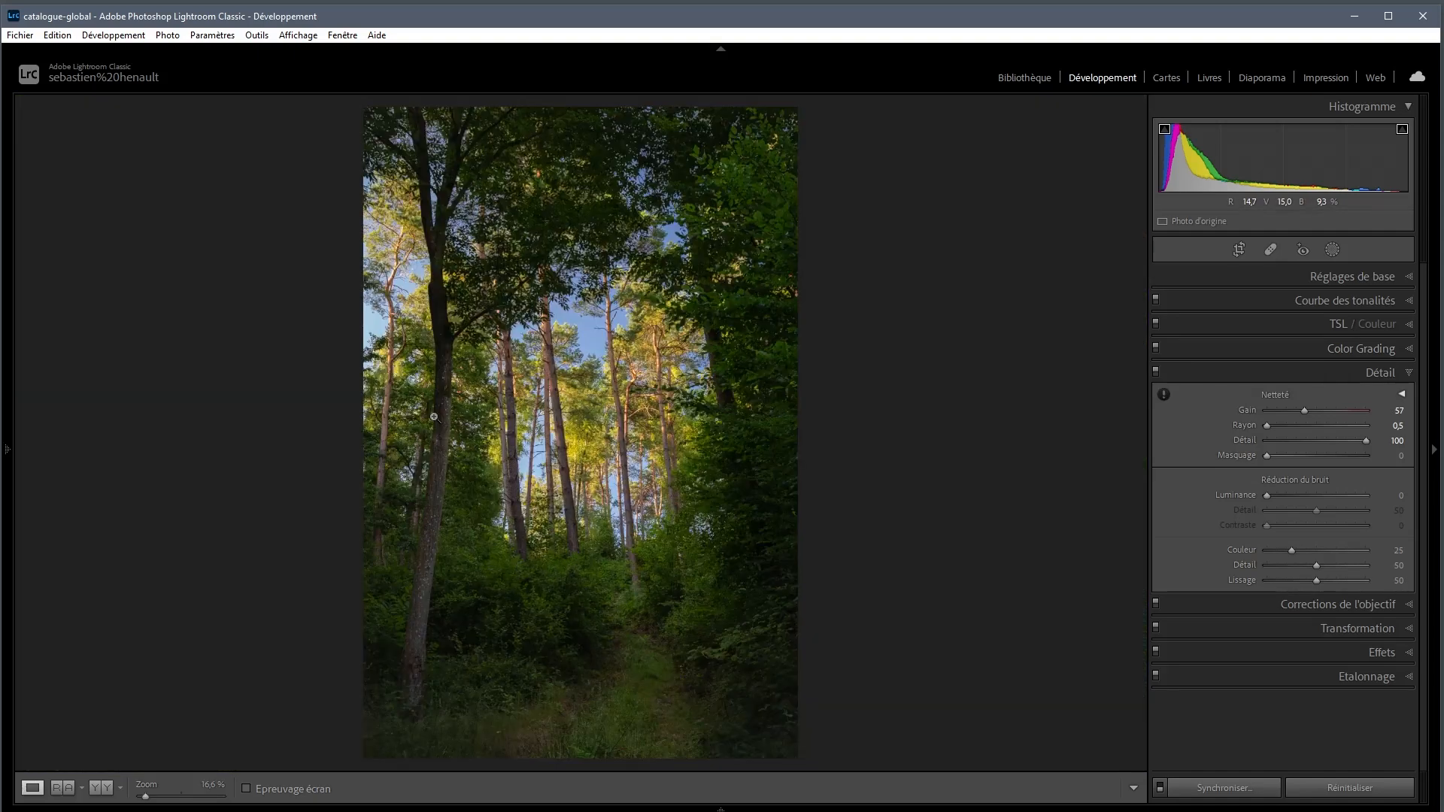